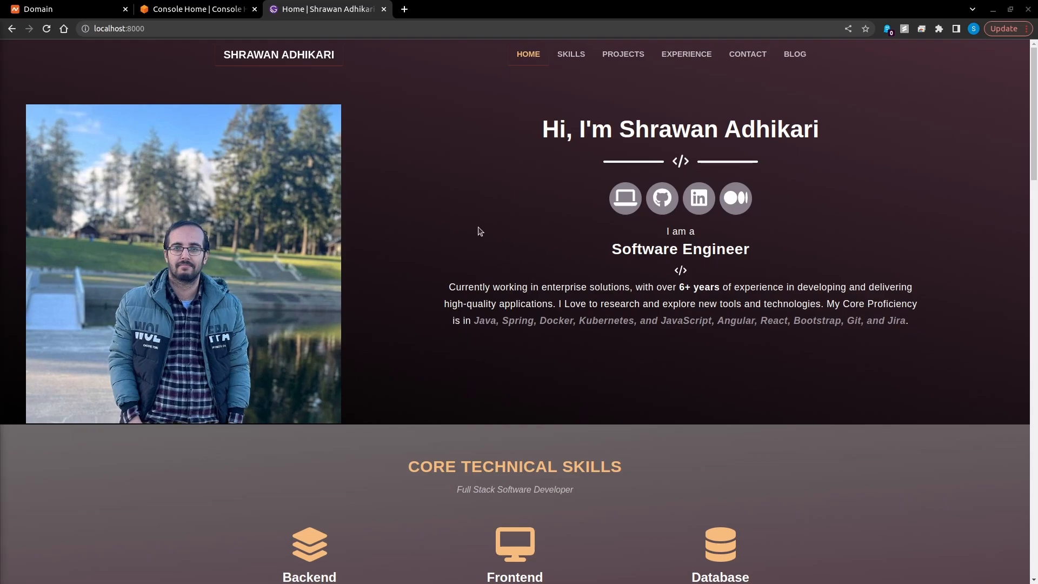
Switch to Visual Studio Code and examine the dependencies and scripts in package.json
{"action": "key", "text": "alt+Tab"}
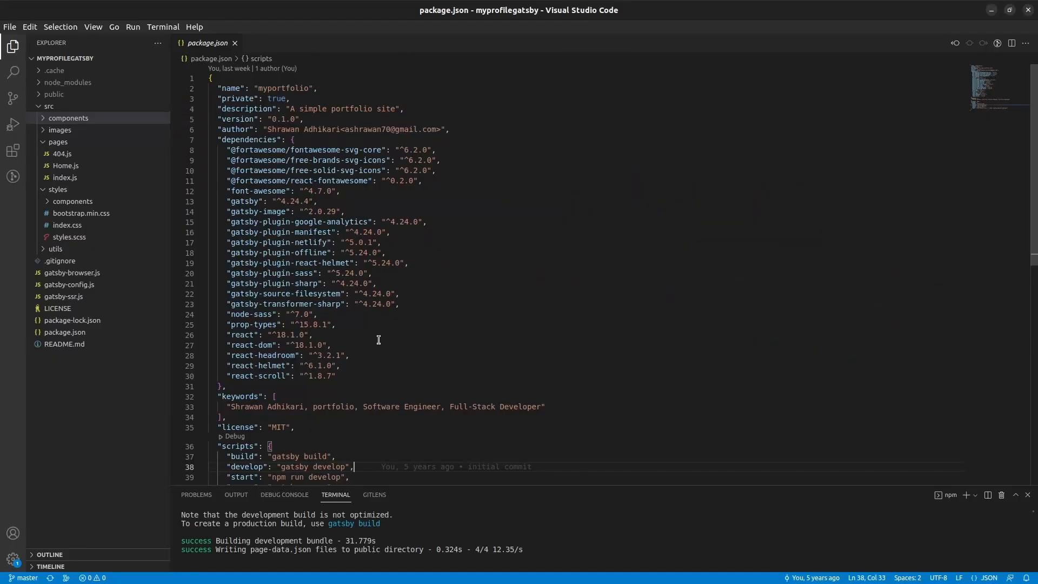
{"action": "scroll", "coordinate": [340, 355], "scroll_direction": "down", "scroll_amount": 1}
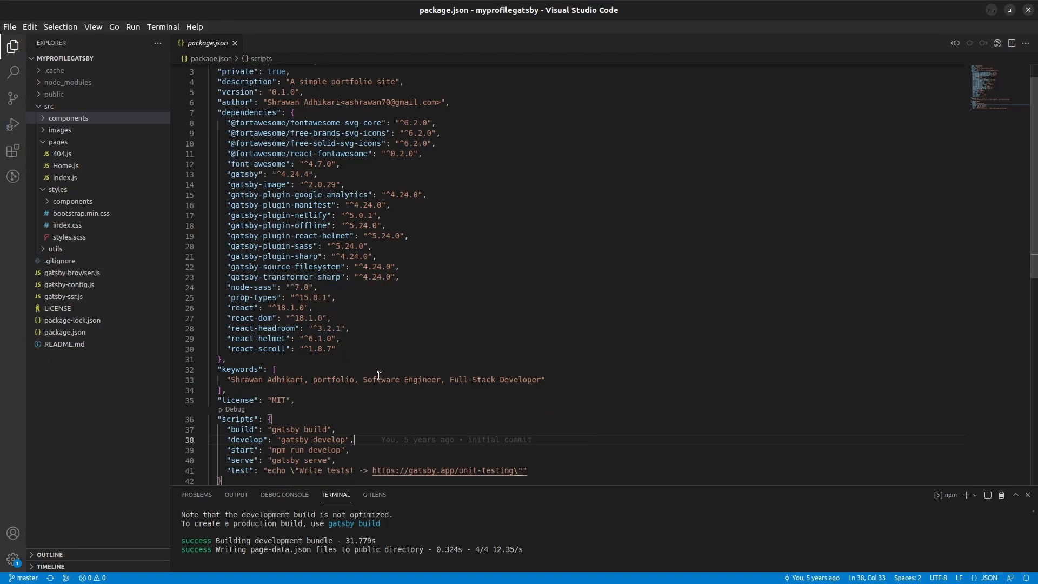
{"action": "scroll", "coordinate": [379, 376], "scroll_direction": "down", "scroll_amount": 2}
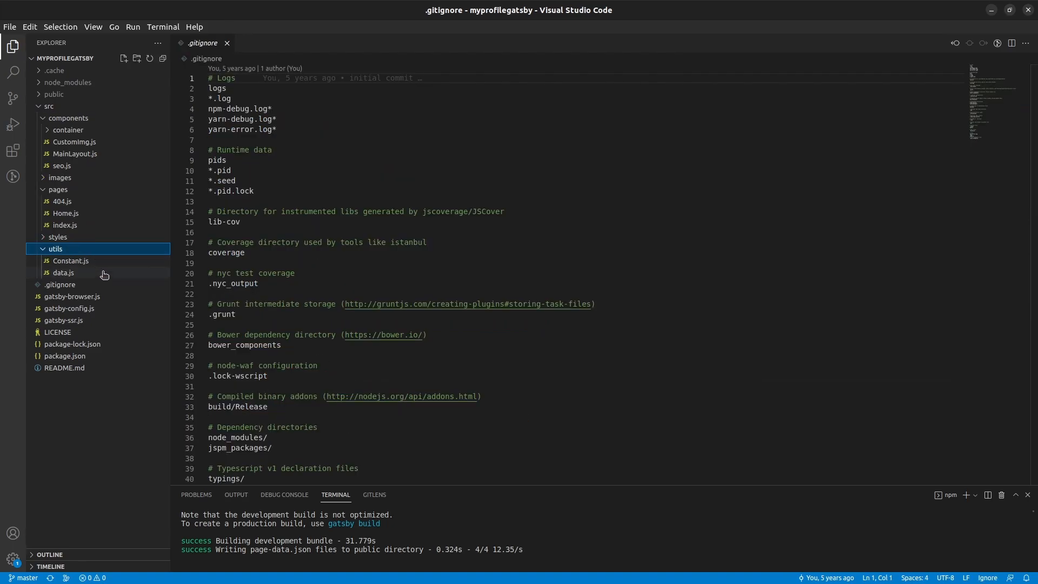
Open data.js in the utils folder and review its project and experience entries
{"action": "left_click", "coordinate": [104, 272]}
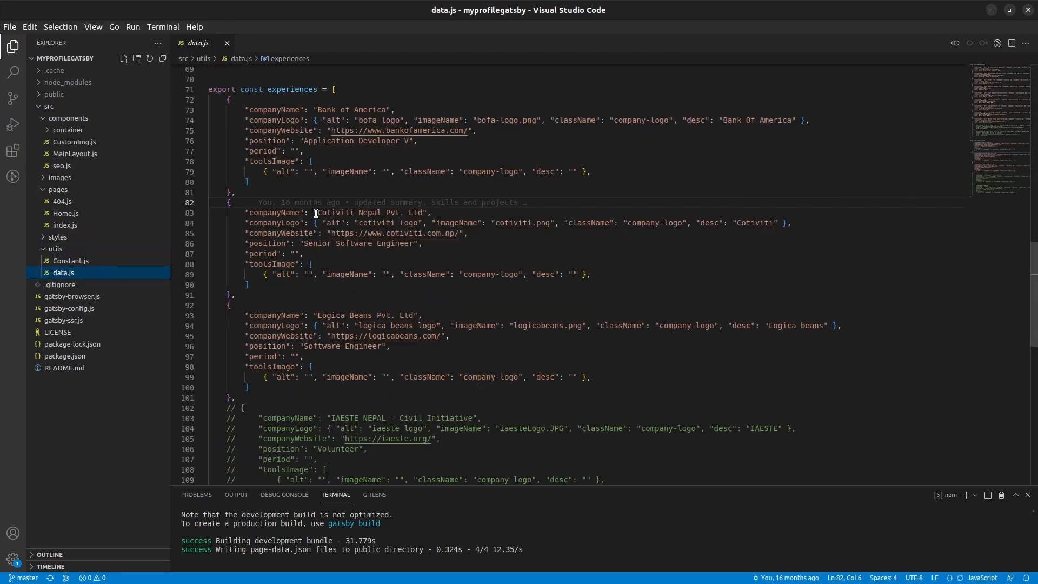
{"action": "scroll", "coordinate": [322, 232], "scroll_direction": "up", "scroll_amount": 6}
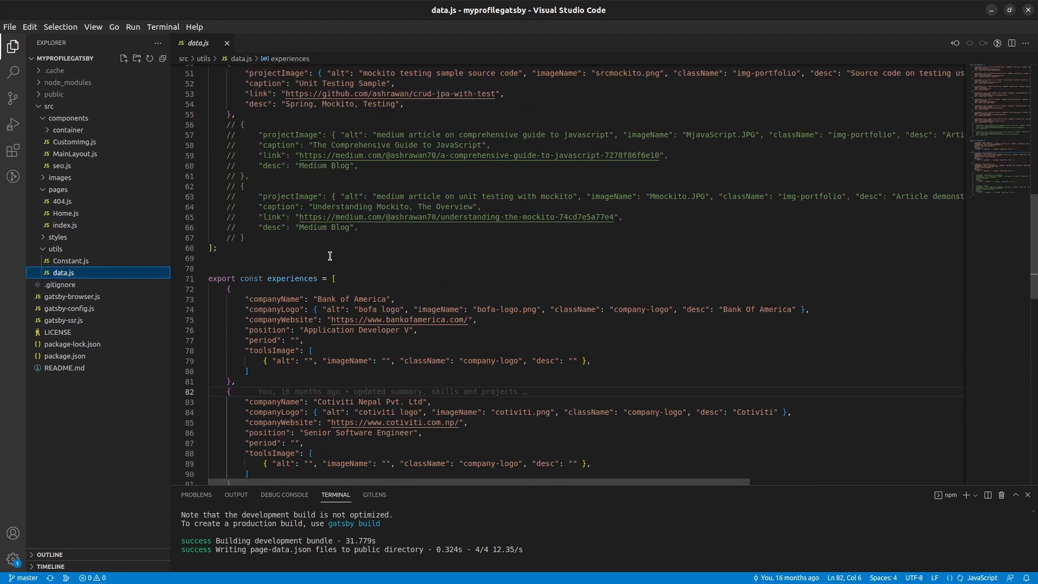
{"action": "scroll", "coordinate": [344, 258], "scroll_direction": "down", "scroll_amount": 4}
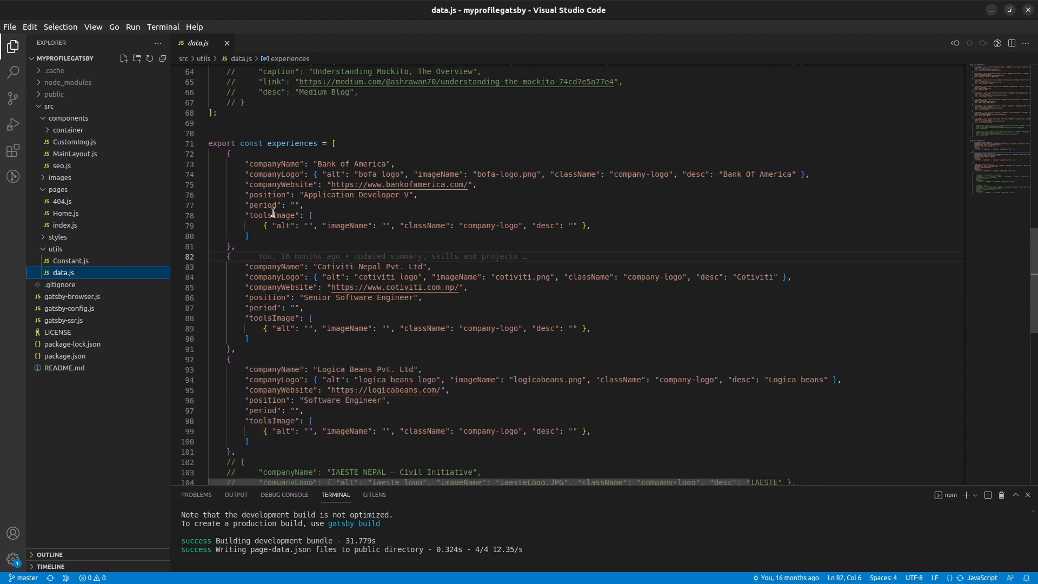
{"action": "left_click_drag", "start_coordinate": [227, 156], "coordinate": [278, 248]}
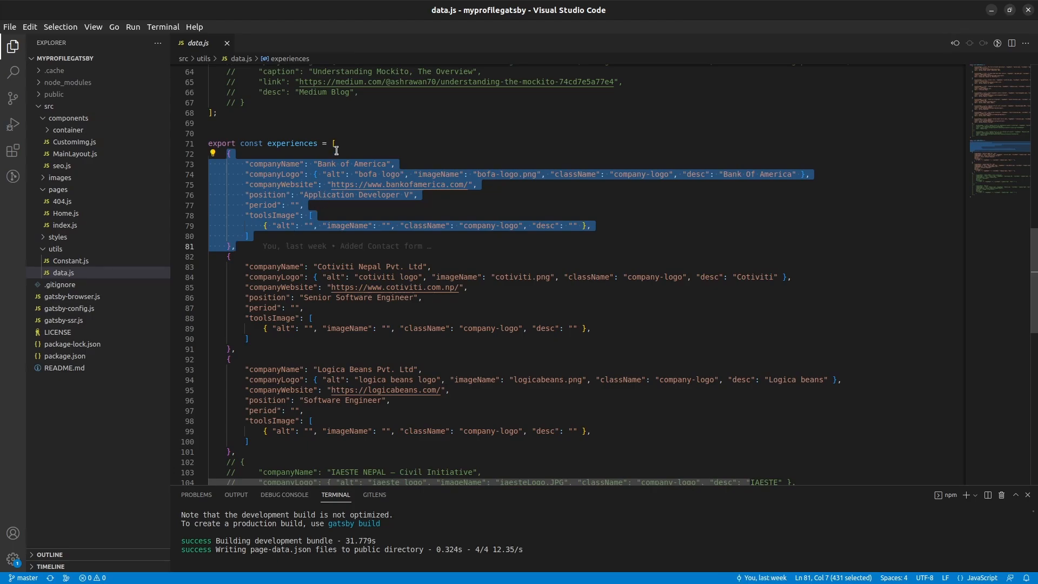
{"action": "left_click_drag", "start_coordinate": [333, 144], "coordinate": [381, 256]}
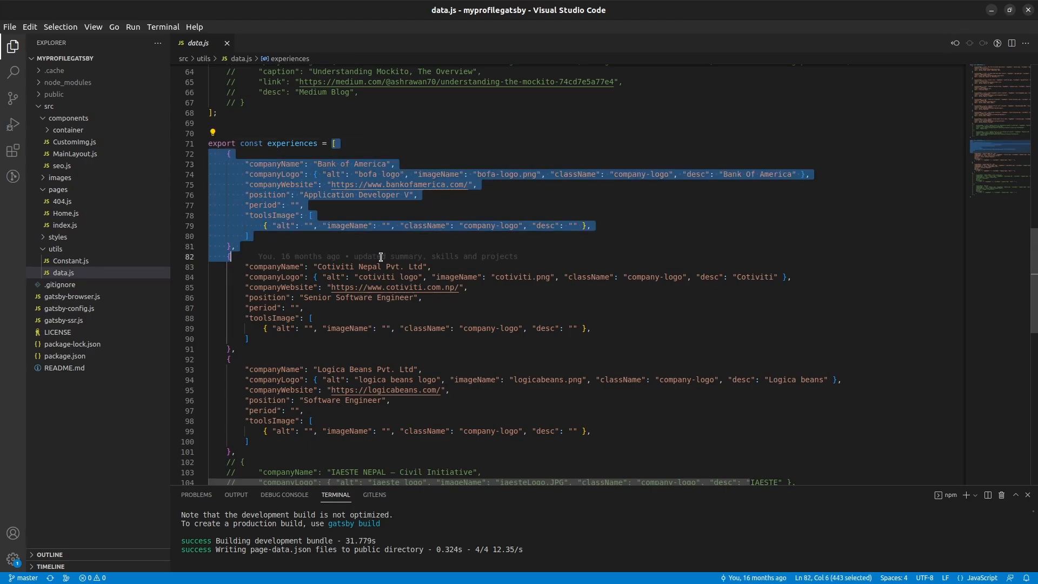
{"action": "scroll", "coordinate": [382, 257], "scroll_direction": "up", "scroll_amount": 6}
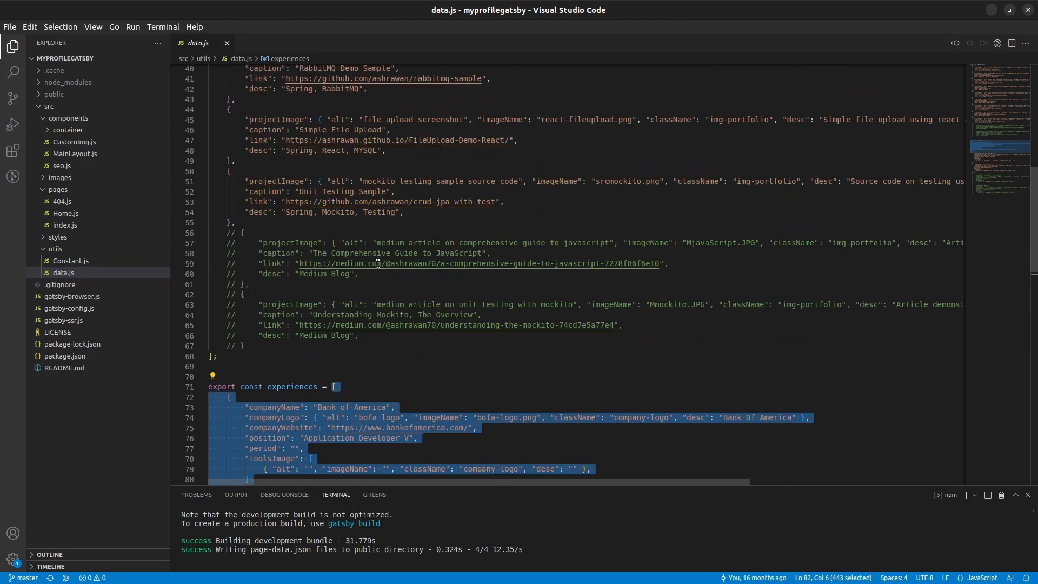
{"action": "scroll", "coordinate": [387, 401], "scroll_direction": "down", "scroll_amount": 3}
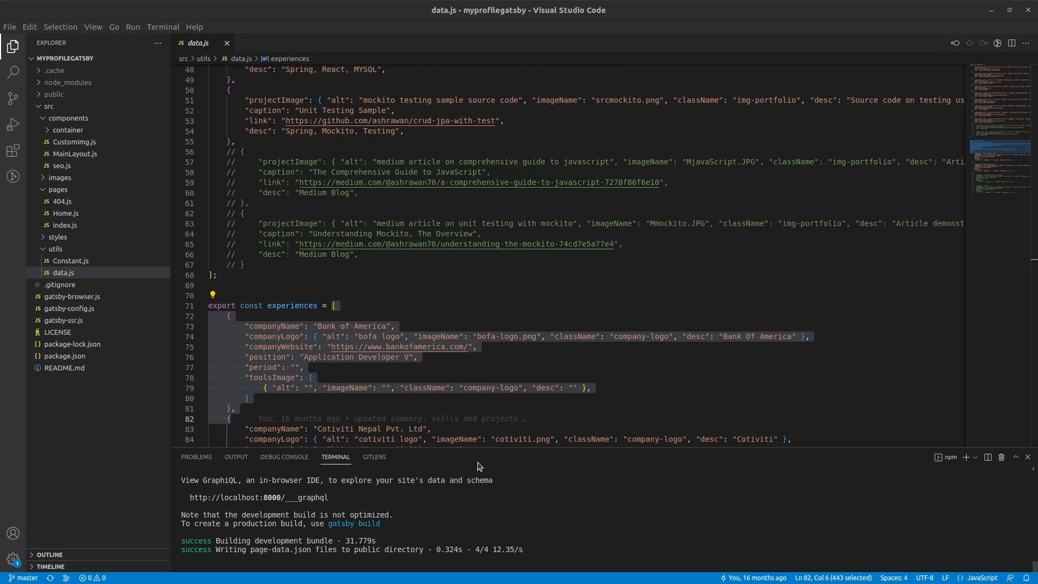
Open a new terminal in the project folder and build the site with npm run build
{"action": "key", "text": "ctrl+shift+grave"}
{"action": "type", "text": "npm "}
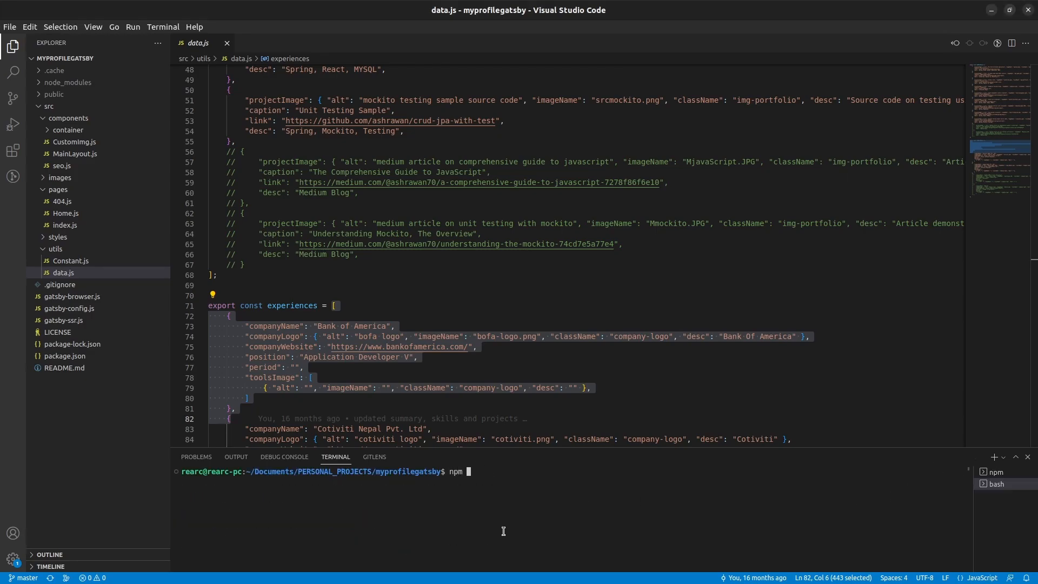
{"action": "type", "text": "run build"}
{"action": "key", "text": "Return"}
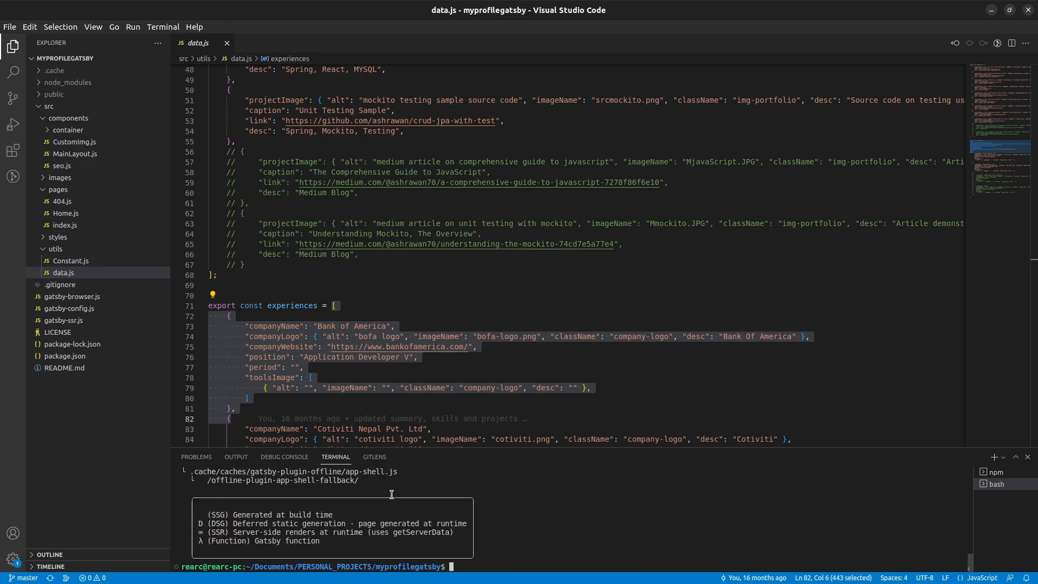
Expand the public folder to examine the generated build files, and collapse it again
{"action": "left_click", "coordinate": [83, 96]}
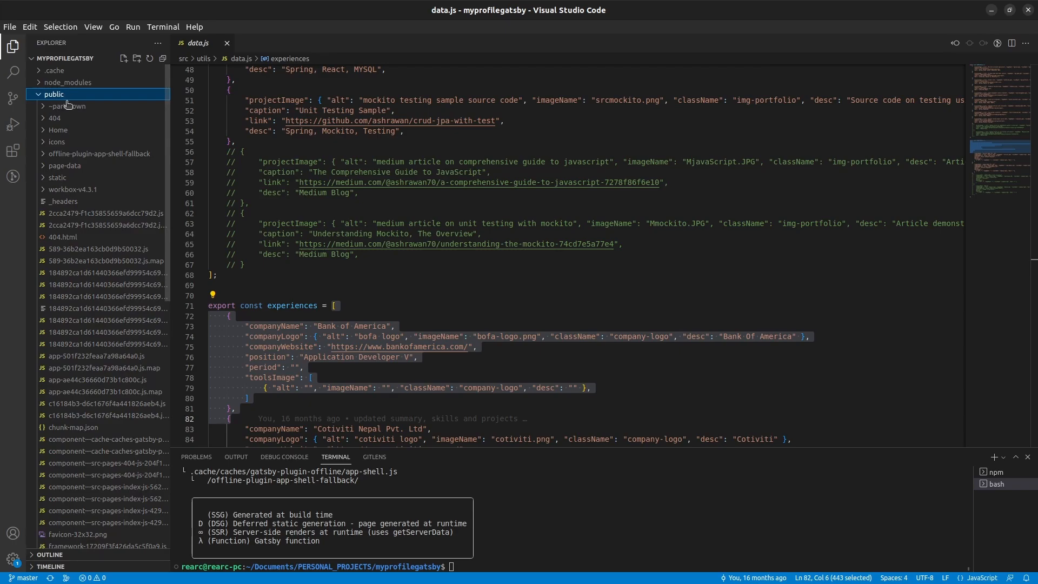
{"action": "scroll", "coordinate": [94, 143], "scroll_direction": "down", "scroll_amount": 3}
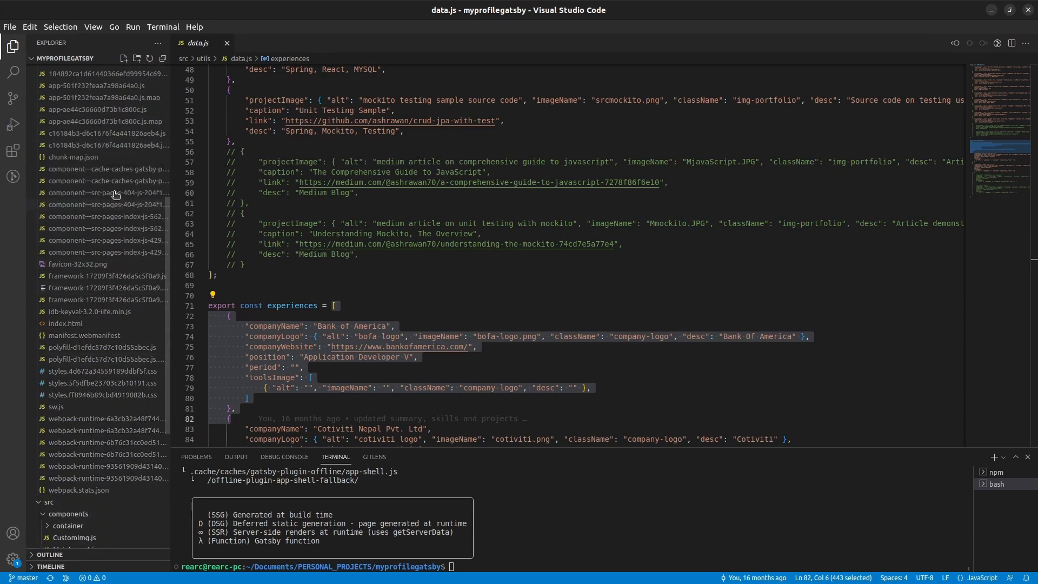
{"action": "scroll", "coordinate": [112, 191], "scroll_direction": "up", "scroll_amount": 2}
{"action": "scroll", "coordinate": [112, 191], "scroll_direction": "up", "scroll_amount": 5}
{"action": "left_click", "coordinate": [74, 95]}
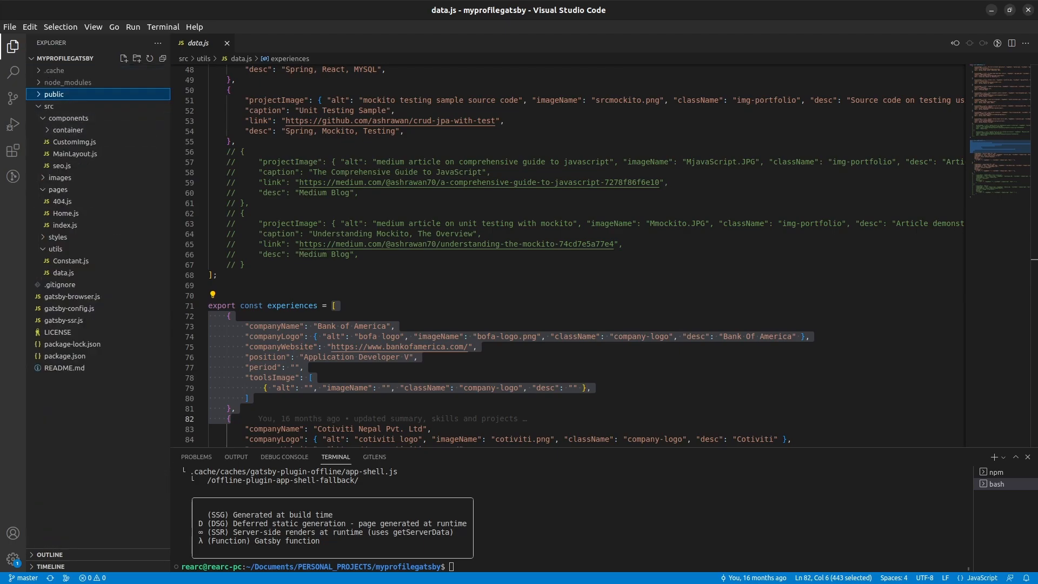
Switch to the AWS console in the browser, search the services for s3 and open S3
{"action": "key", "text": "alt+Tab"}
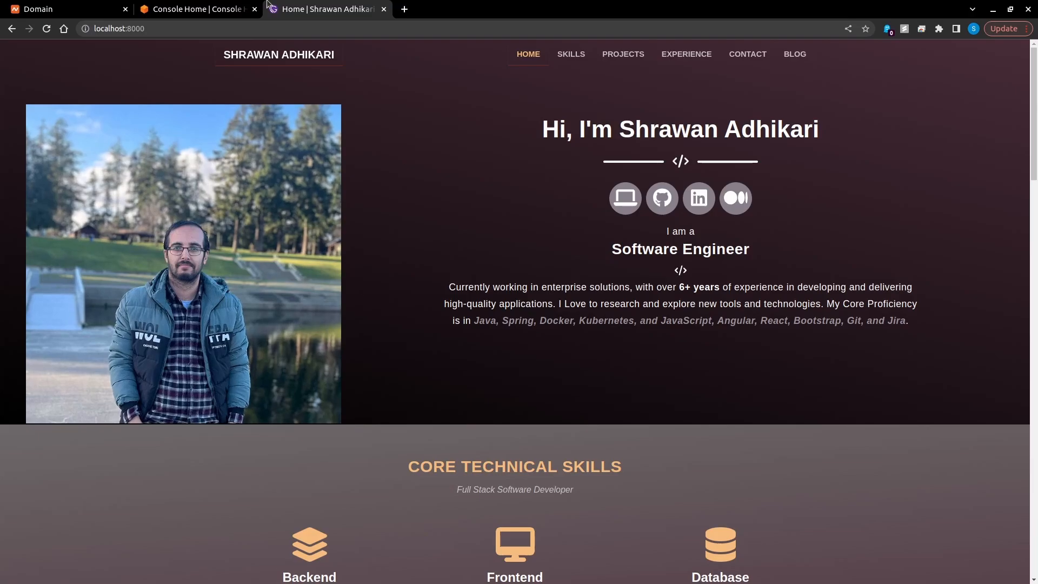
{"action": "left_click", "coordinate": [198, 9]}
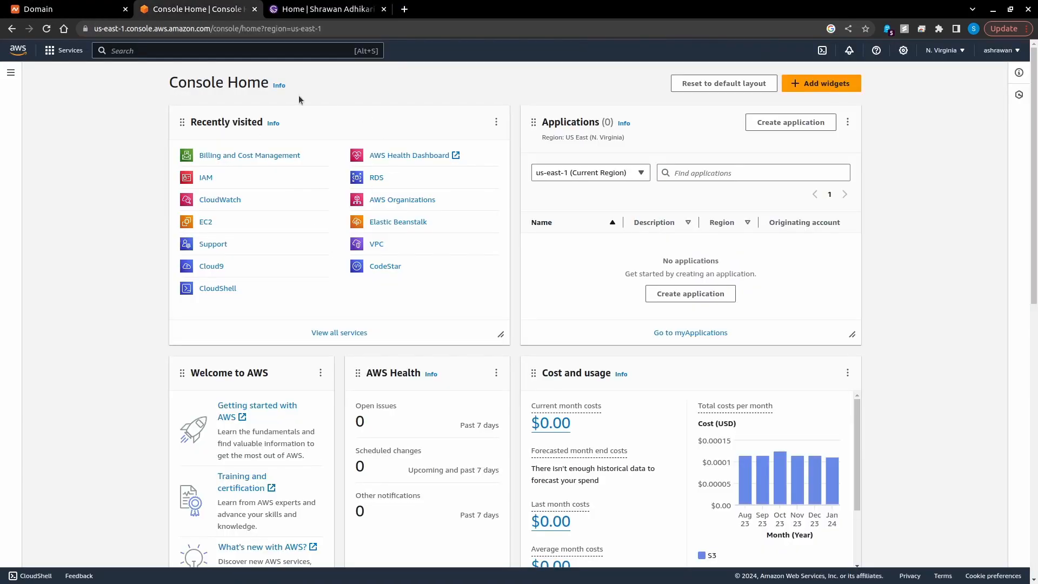
{"action": "type", "text": "s3"}
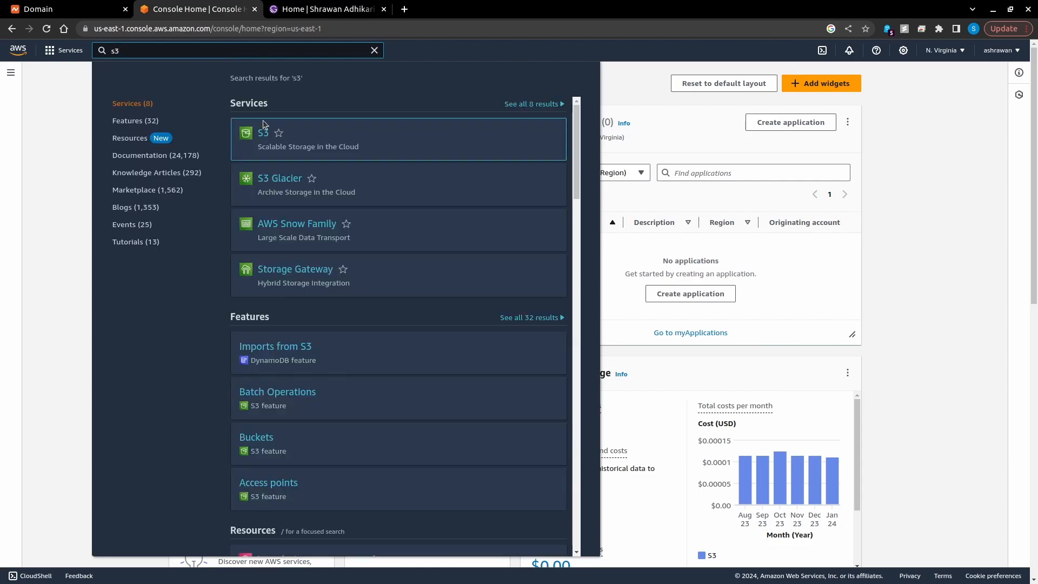
{"action": "left_click", "coordinate": [268, 139]}
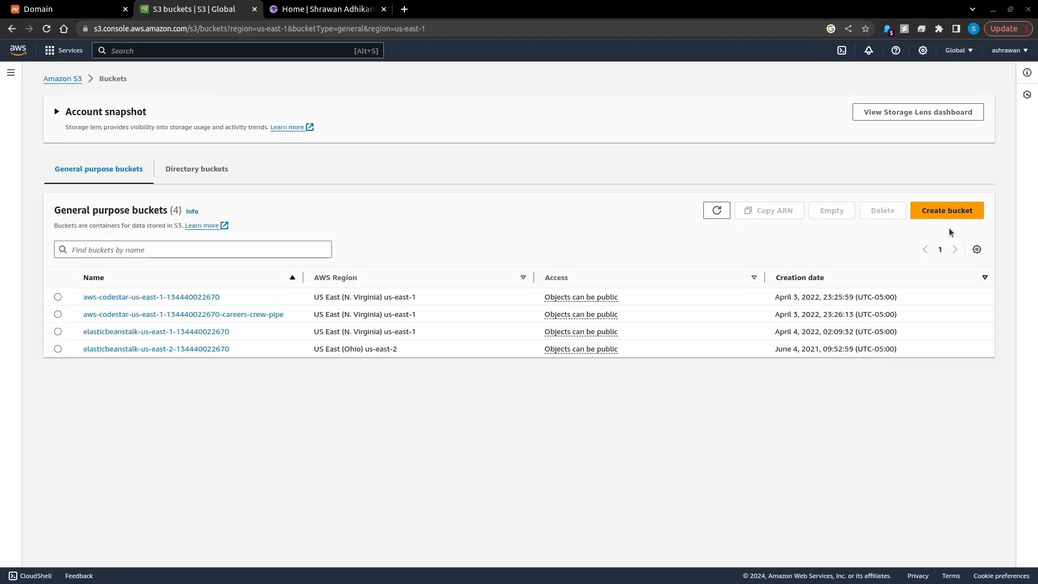
Start creating a general purpose bucket and name it myprofile-sa02
{"action": "left_click", "coordinate": [932, 210]}
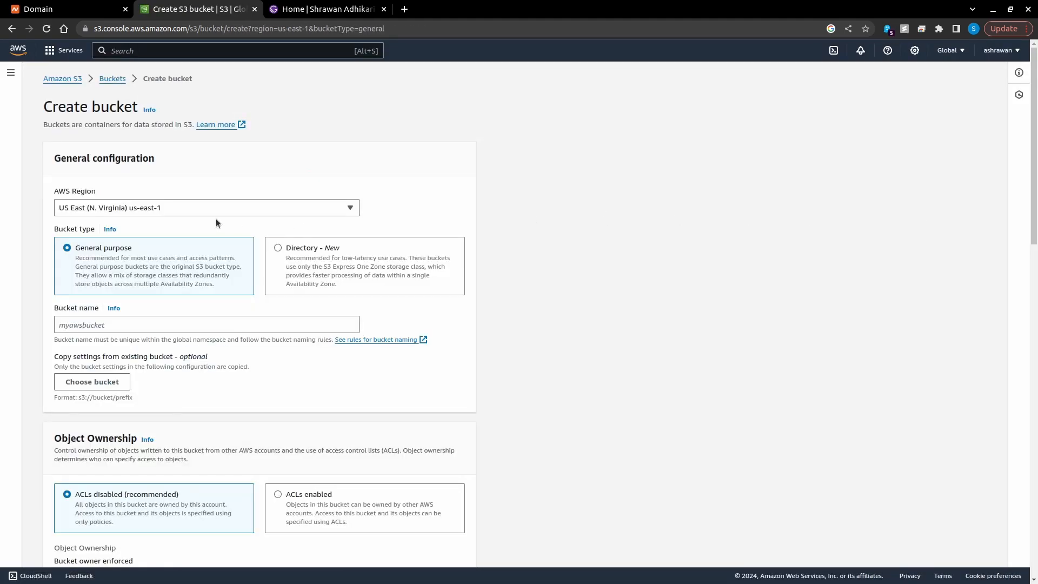
{"action": "left_click", "coordinate": [124, 328]}
{"action": "type", "text": "myprofile-sa02"}
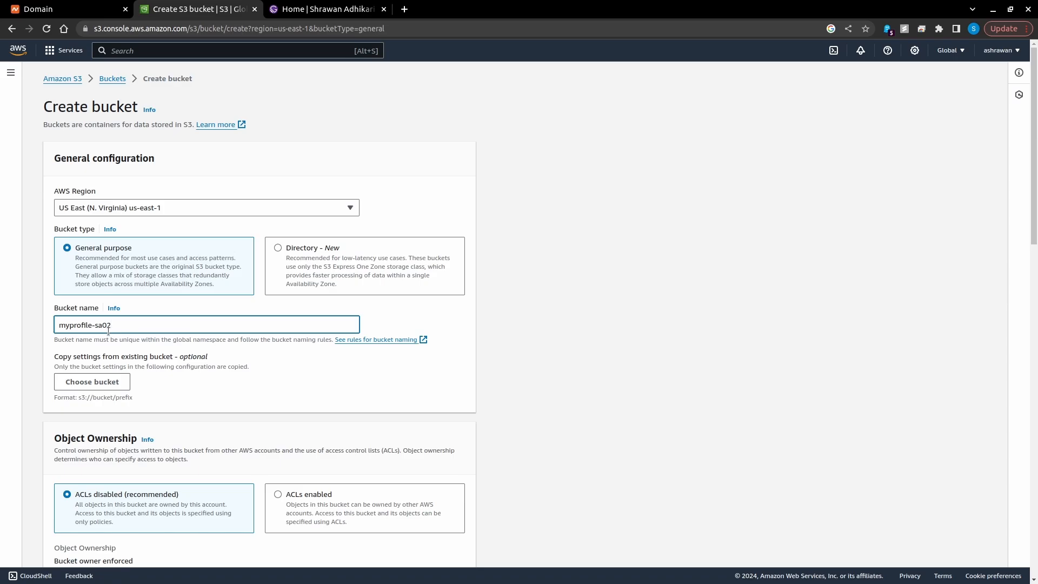
{"action": "left_click_drag", "start_coordinate": [112, 325], "coordinate": [36, 330]}
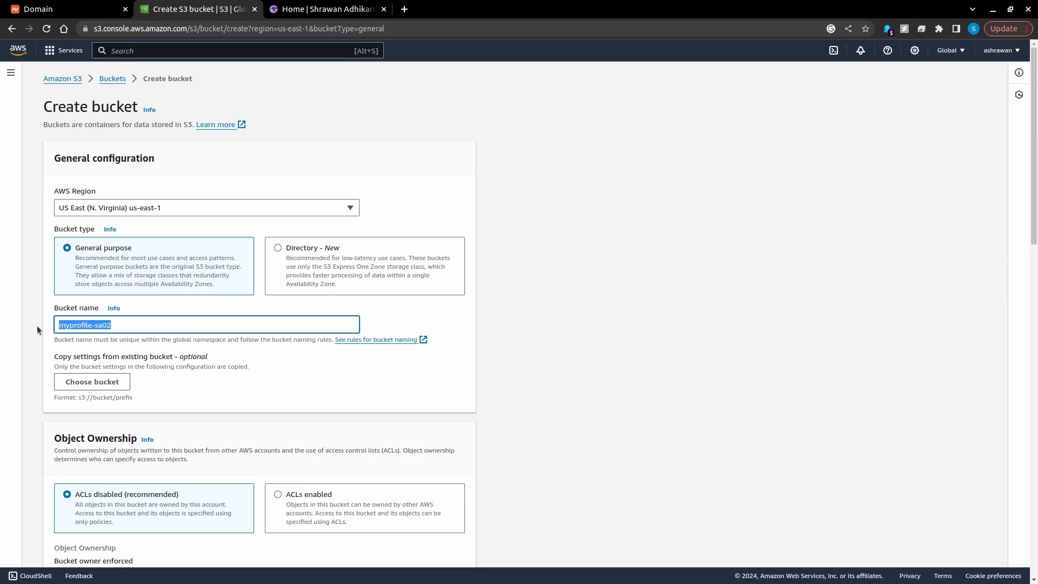
{"action": "left_click", "coordinate": [154, 322]}
Turn off Block all public access, acknowledge that the bucket may become public, and create the bucket with the remaining default settings
{"action": "scroll", "coordinate": [140, 320], "scroll_direction": "down", "scroll_amount": 3}
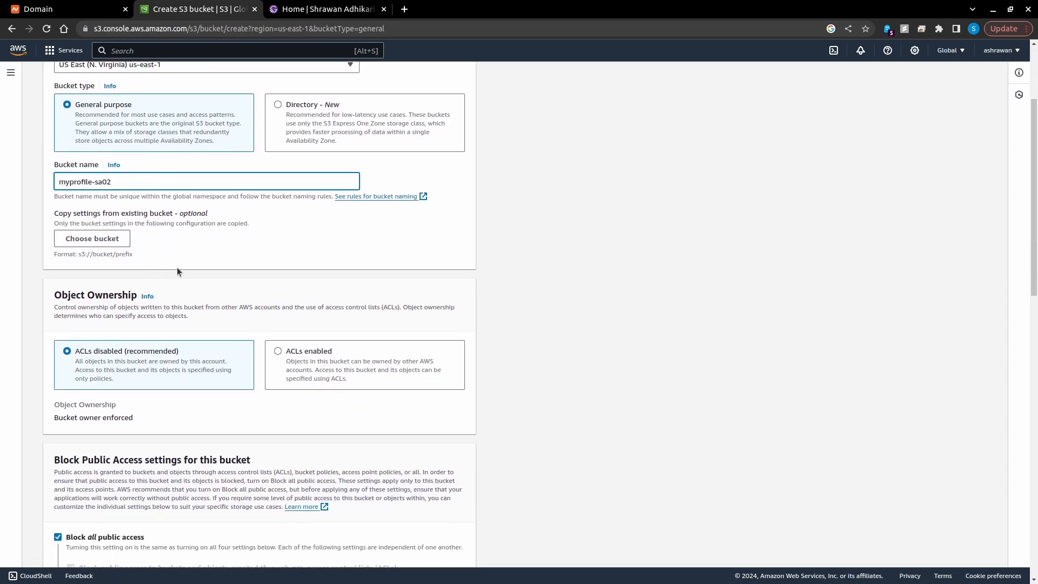
{"action": "scroll", "coordinate": [177, 267], "scroll_direction": "down", "scroll_amount": 6}
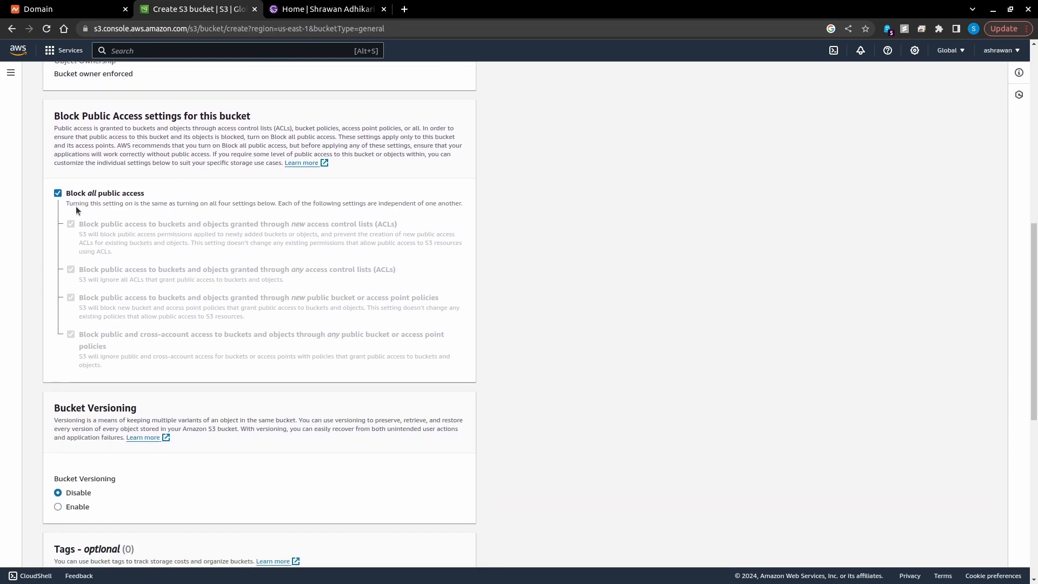
{"action": "left_click", "coordinate": [57, 193]}
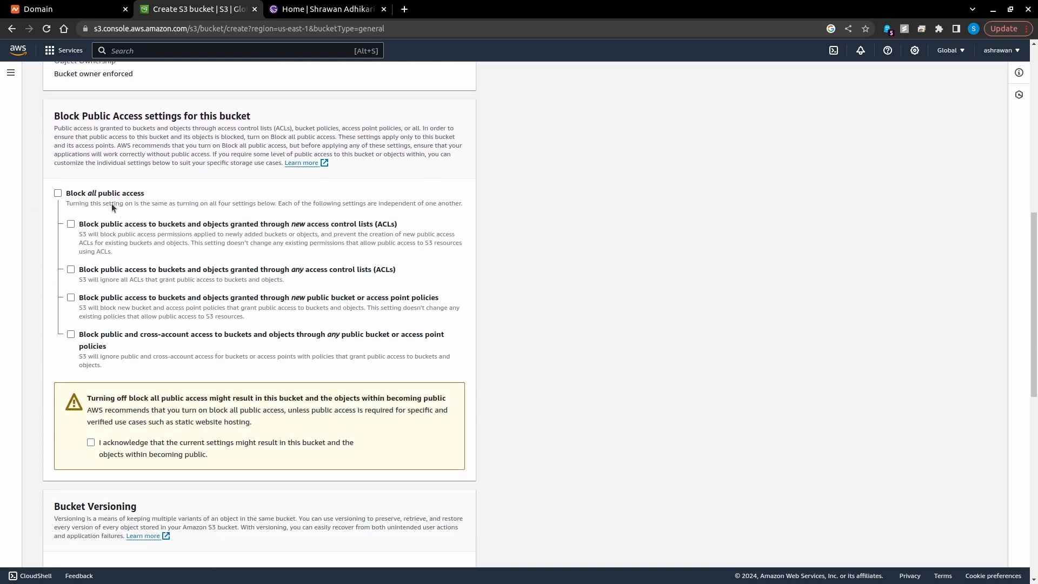
{"action": "scroll", "coordinate": [116, 195], "scroll_direction": "down", "scroll_amount": 2}
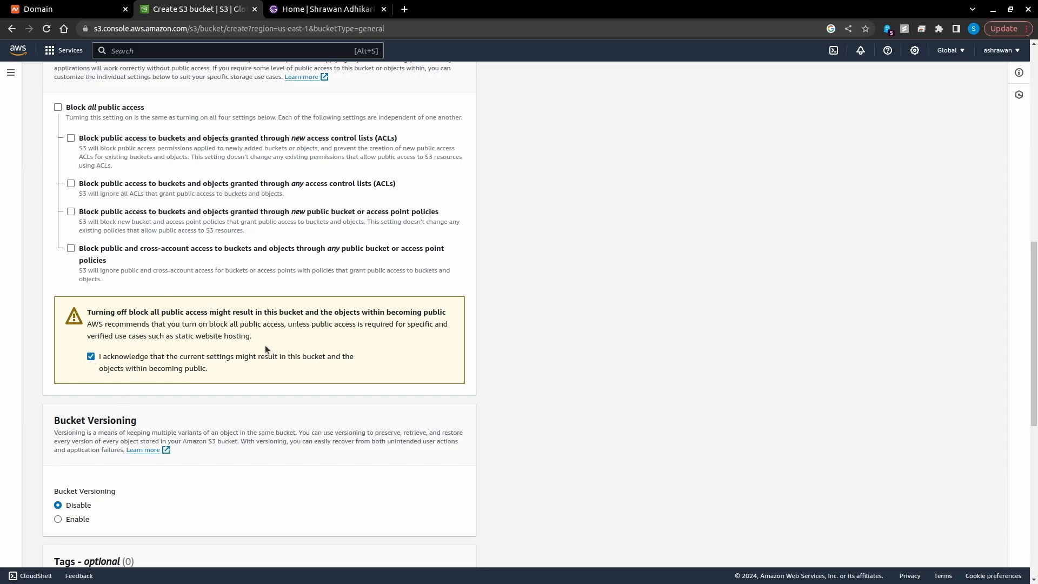
{"action": "scroll", "coordinate": [265, 341], "scroll_direction": "down", "scroll_amount": 4}
{"action": "scroll", "coordinate": [225, 301], "scroll_direction": "down", "scroll_amount": 5}
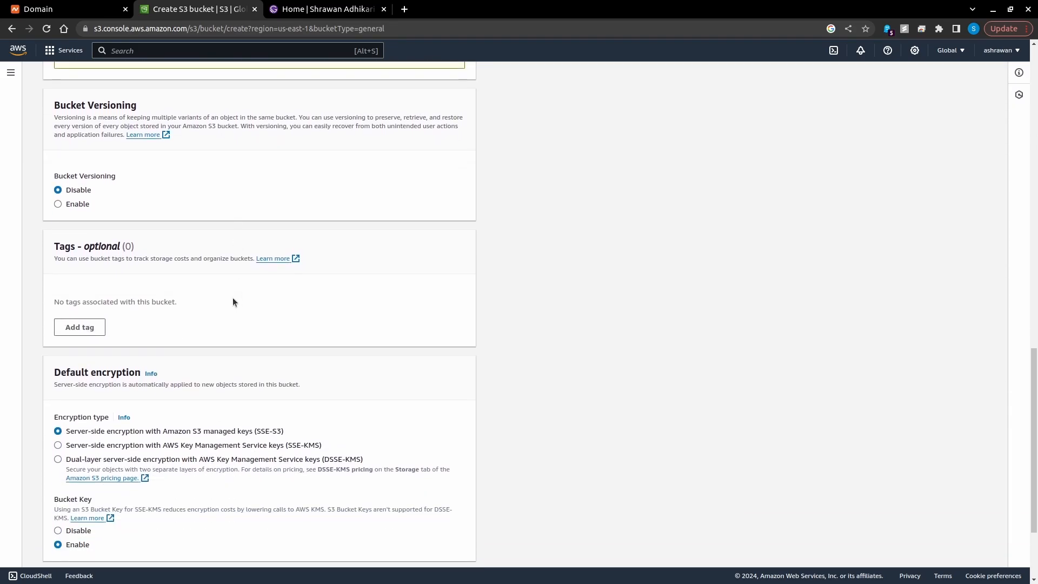
{"action": "left_click", "coordinate": [436, 549]}
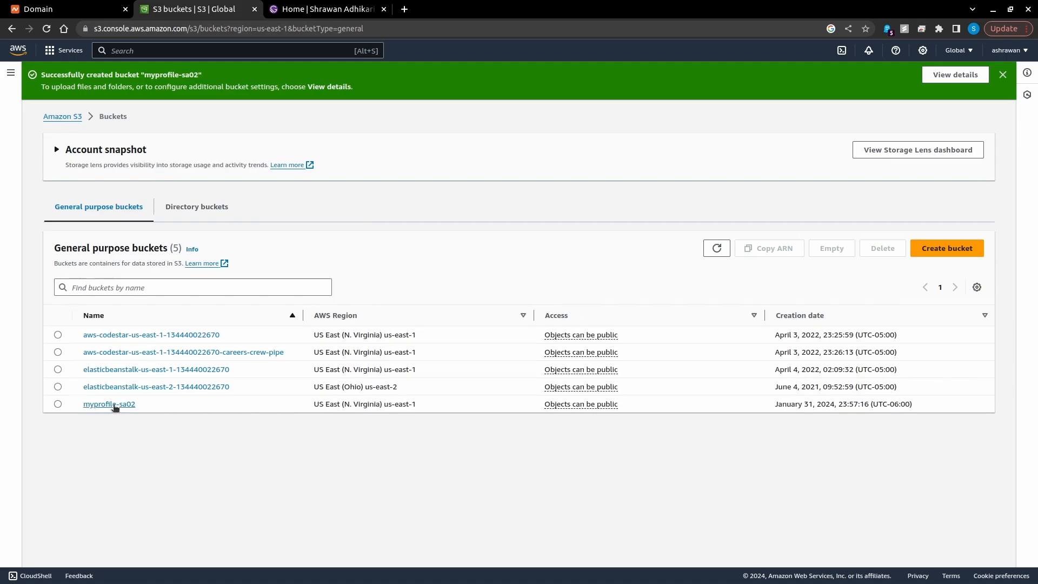
Open the static website hosting settings in the properties of bucket myprofile-sa02 and select Enable for hosting
{"action": "left_click", "coordinate": [114, 404]}
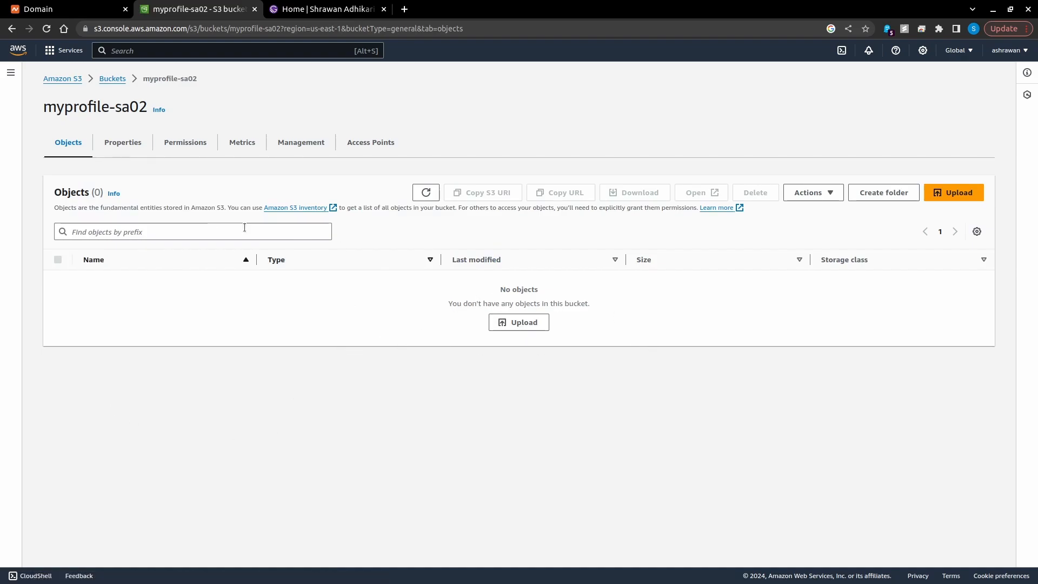
{"action": "left_click", "coordinate": [130, 144]}
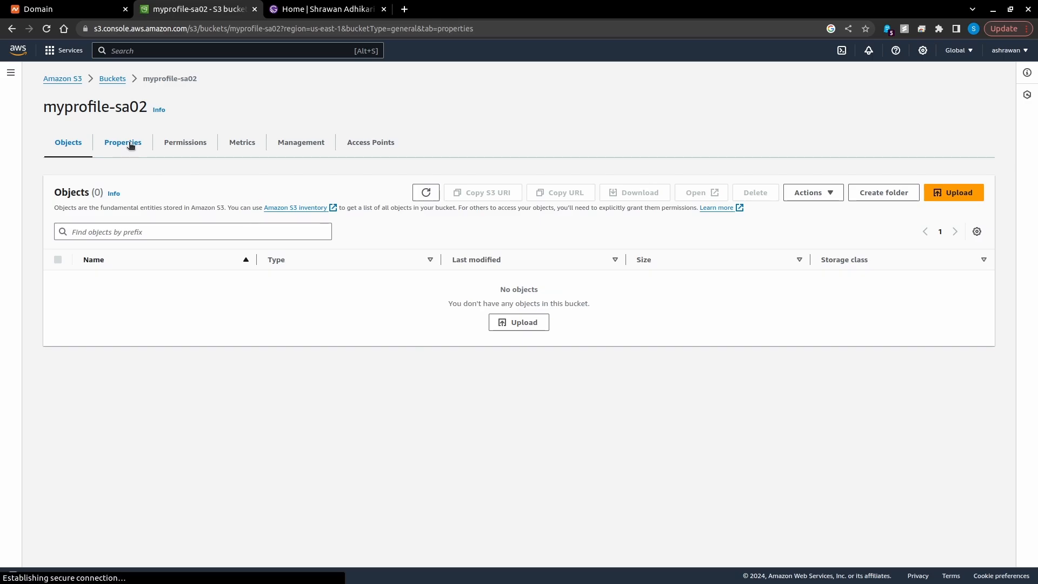
{"action": "scroll", "coordinate": [238, 306], "scroll_direction": "down", "scroll_amount": 8}
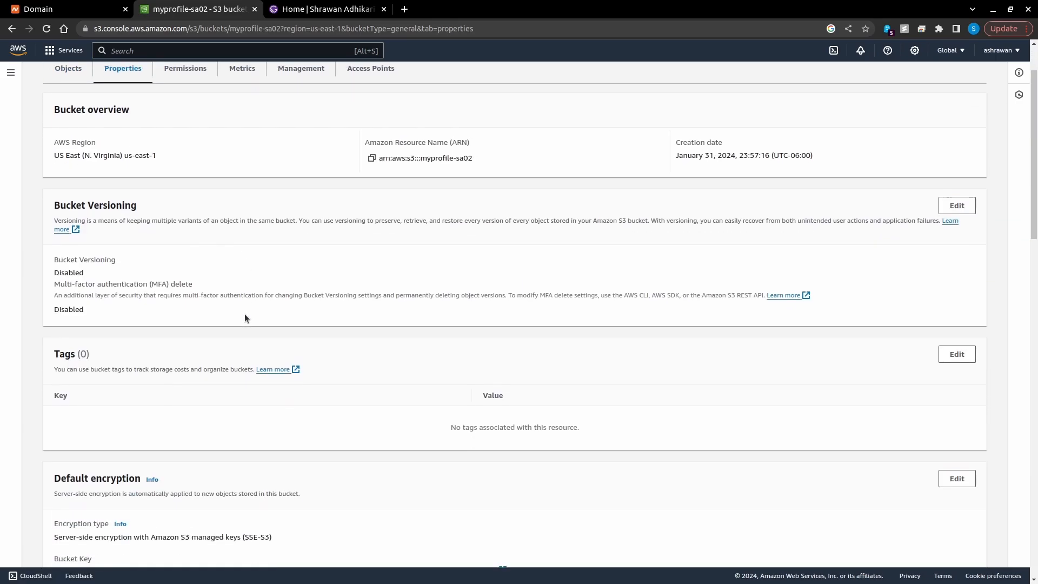
{"action": "scroll", "coordinate": [243, 308], "scroll_direction": "down", "scroll_amount": 12}
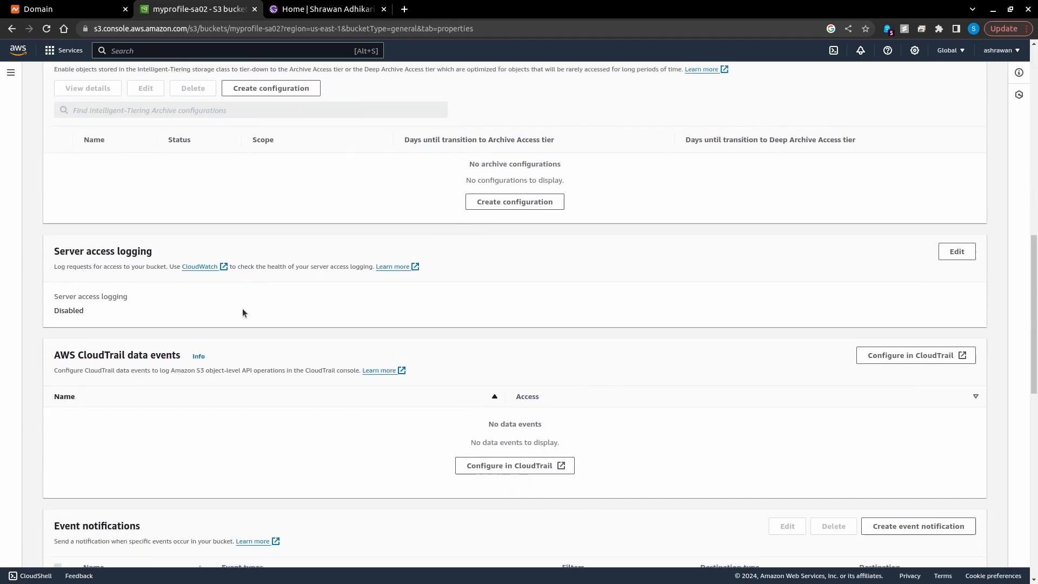
{"action": "scroll", "coordinate": [243, 313], "scroll_direction": "down", "scroll_amount": 2}
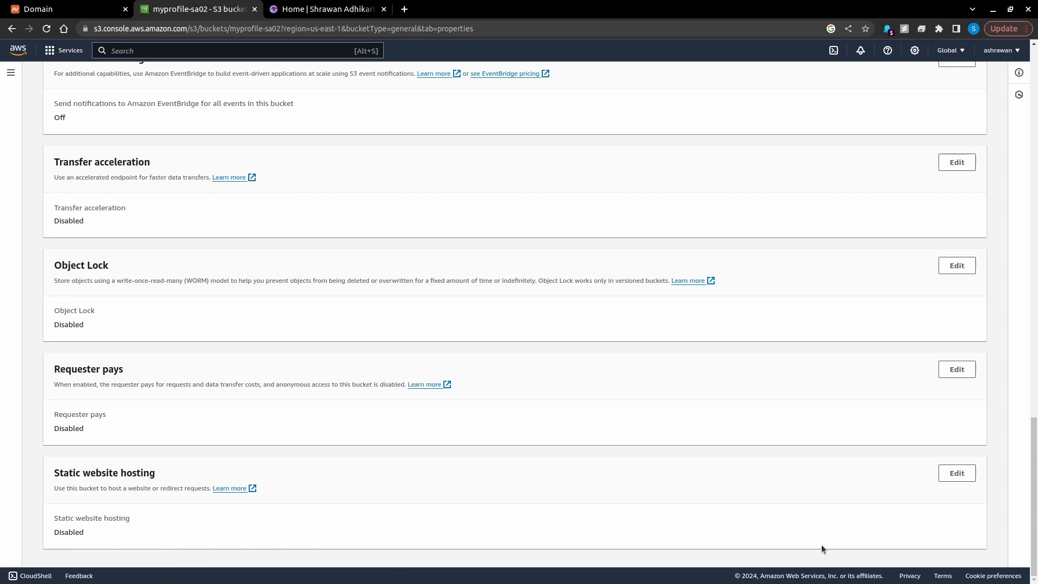
{"action": "left_click", "coordinate": [956, 473]}
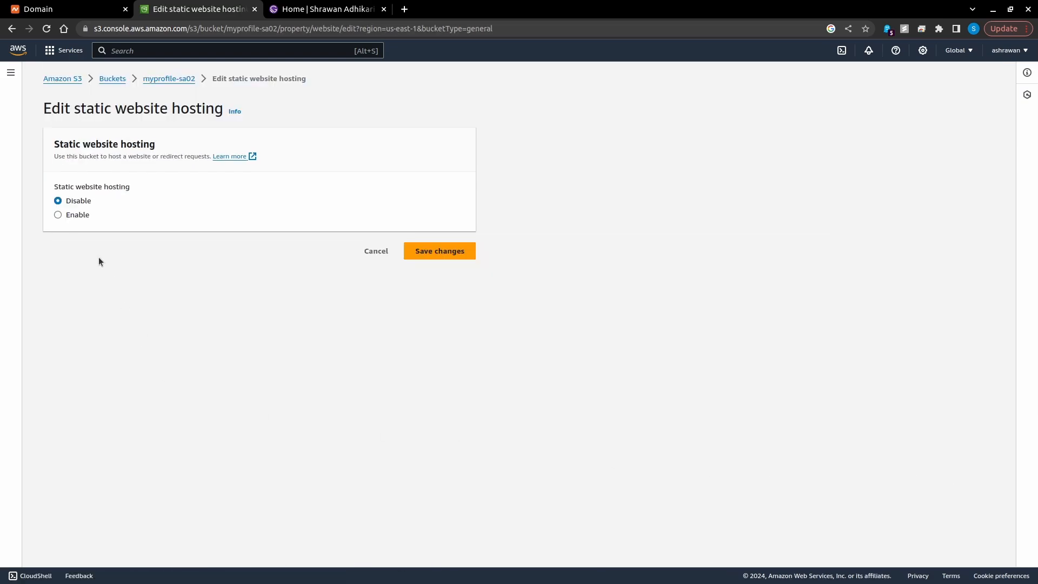
{"action": "left_click", "coordinate": [82, 215]}
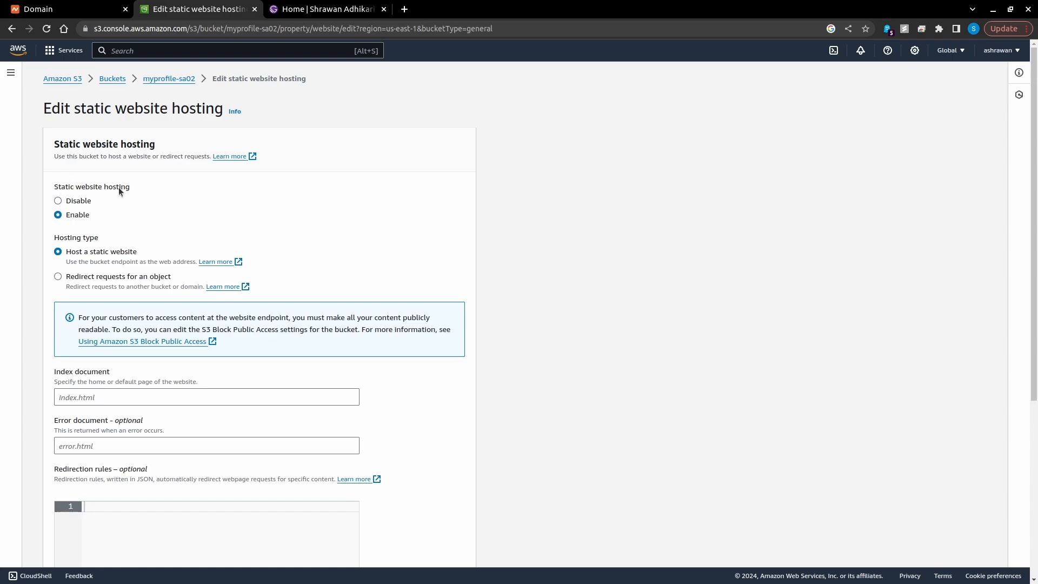
Set the index document to index.html and the error document to error.html, and save the static website hosting settings
{"action": "scroll", "coordinate": [118, 187], "scroll_direction": "down", "scroll_amount": 3}
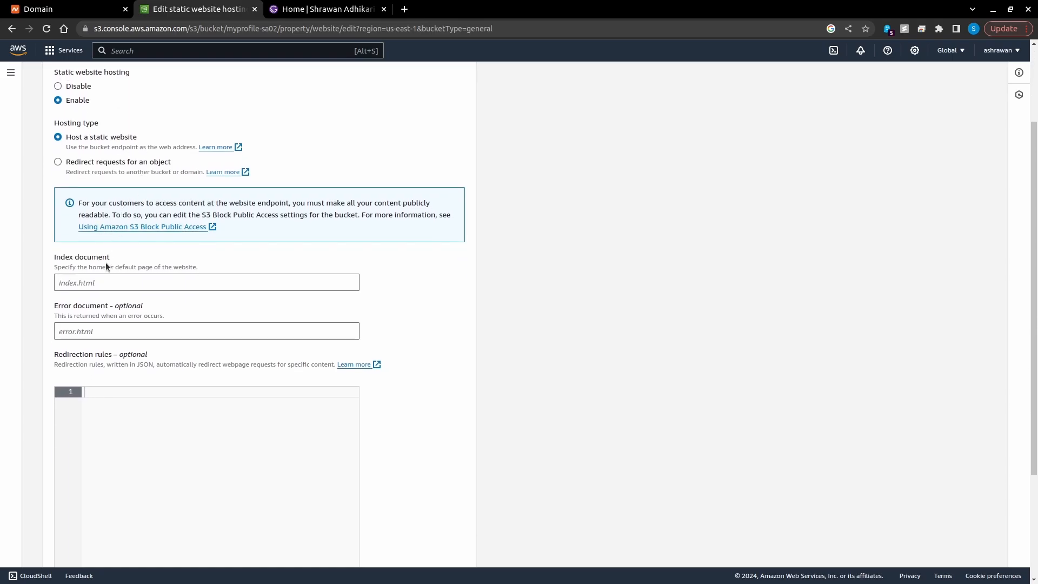
{"action": "left_click", "coordinate": [101, 282]}
{"action": "scroll", "coordinate": [108, 217], "scroll_direction": "down", "scroll_amount": 4}
{"action": "type", "text": "index.h"}
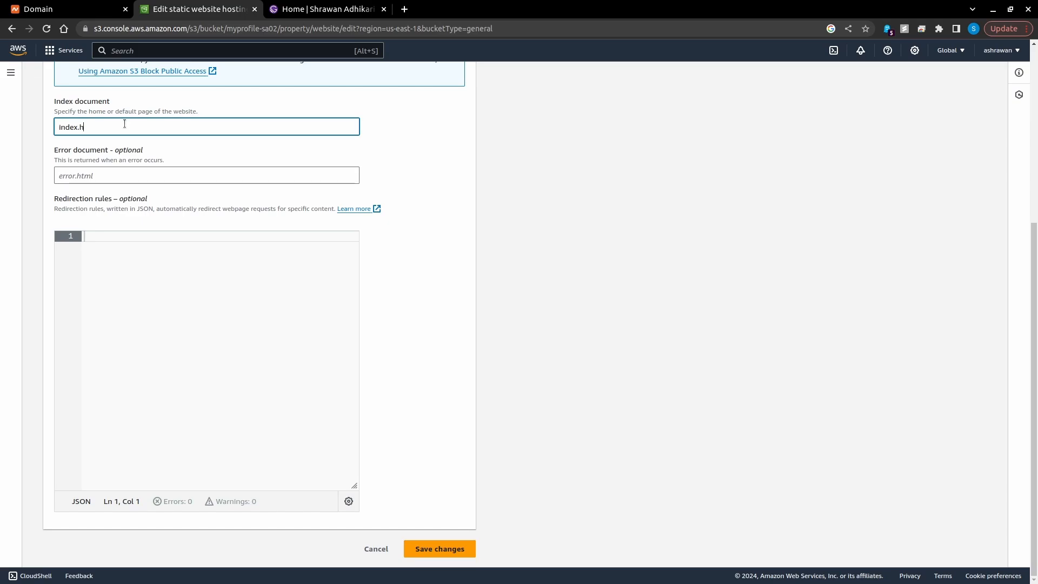
{"action": "type", "text": "tml"}
{"action": "key", "text": "Tab"}
{"action": "type", "text": "er"}
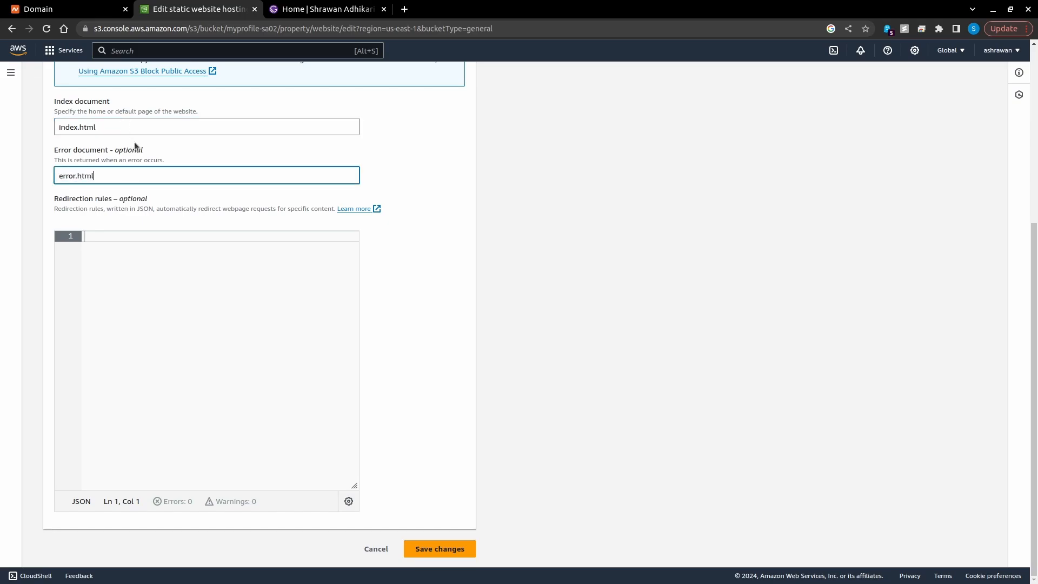
{"action": "left_click", "coordinate": [436, 544]}
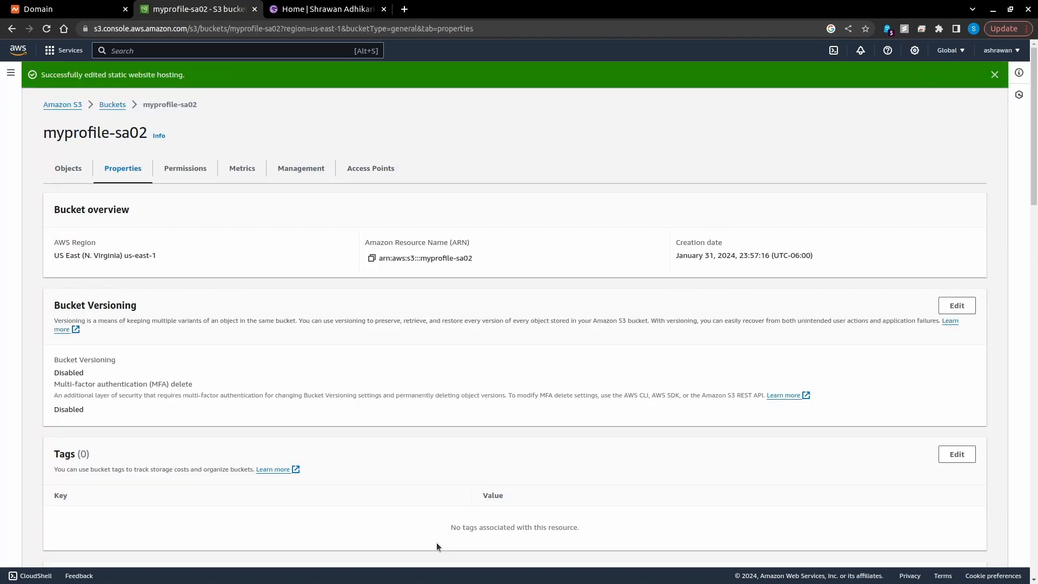
Open the bucket website endpoint of myprofile-sa02 in a new browser tab and examine the page it returns
{"action": "scroll", "coordinate": [385, 476], "scroll_direction": "down", "scroll_amount": 6}
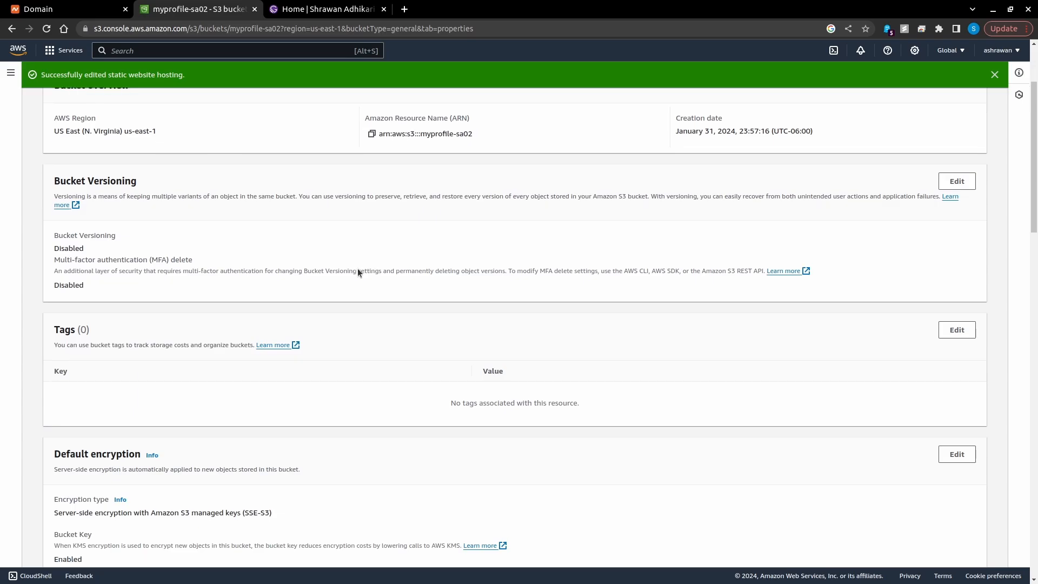
{"action": "scroll", "coordinate": [350, 286], "scroll_direction": "down", "scroll_amount": 10}
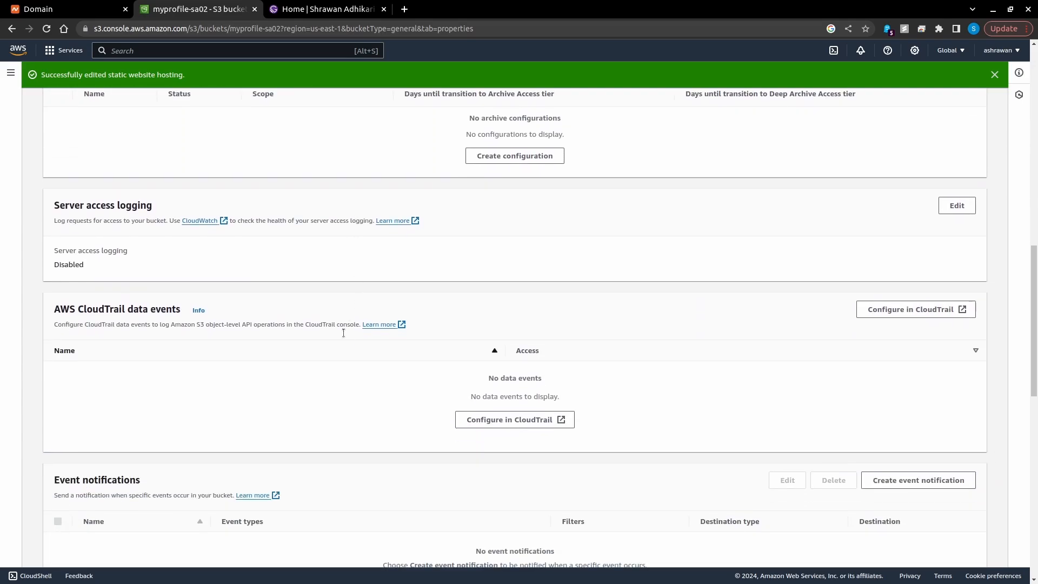
{"action": "scroll", "coordinate": [337, 385], "scroll_direction": "down", "scroll_amount": 10}
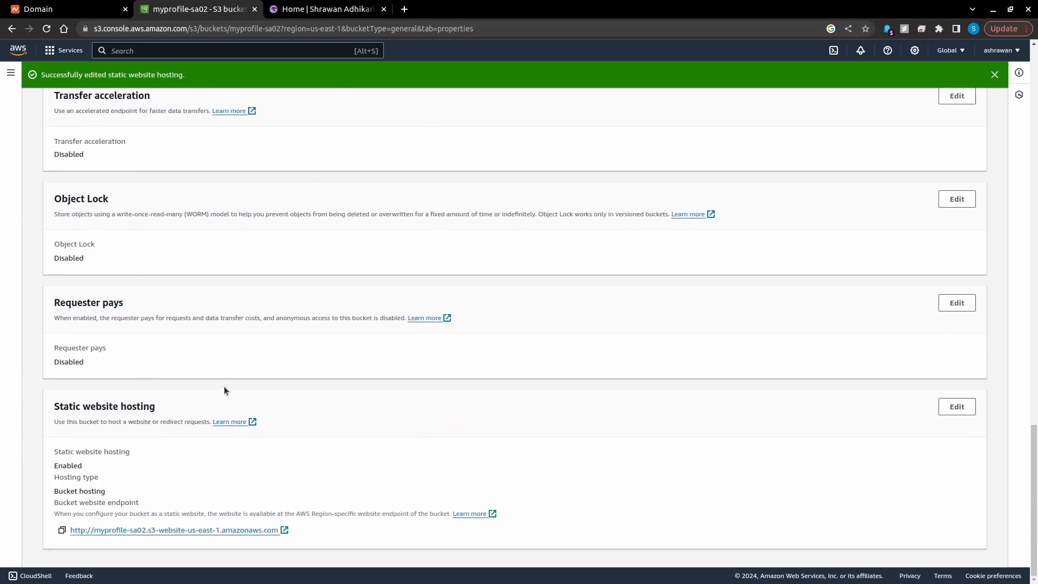
{"action": "right_click", "coordinate": [233, 530]}
{"action": "left_click", "coordinate": [300, 412]}
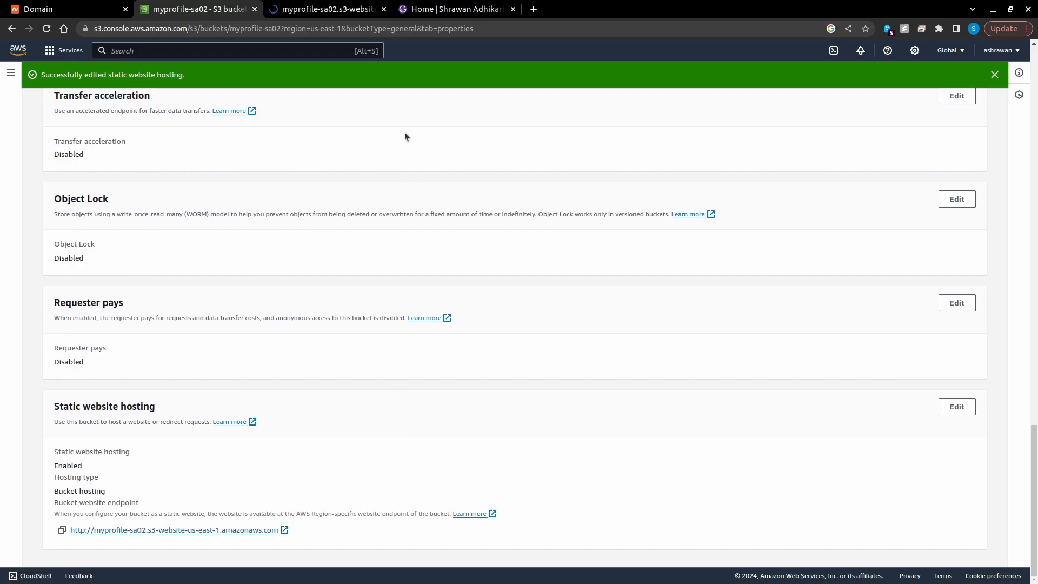
{"action": "left_click", "coordinate": [328, 6]}
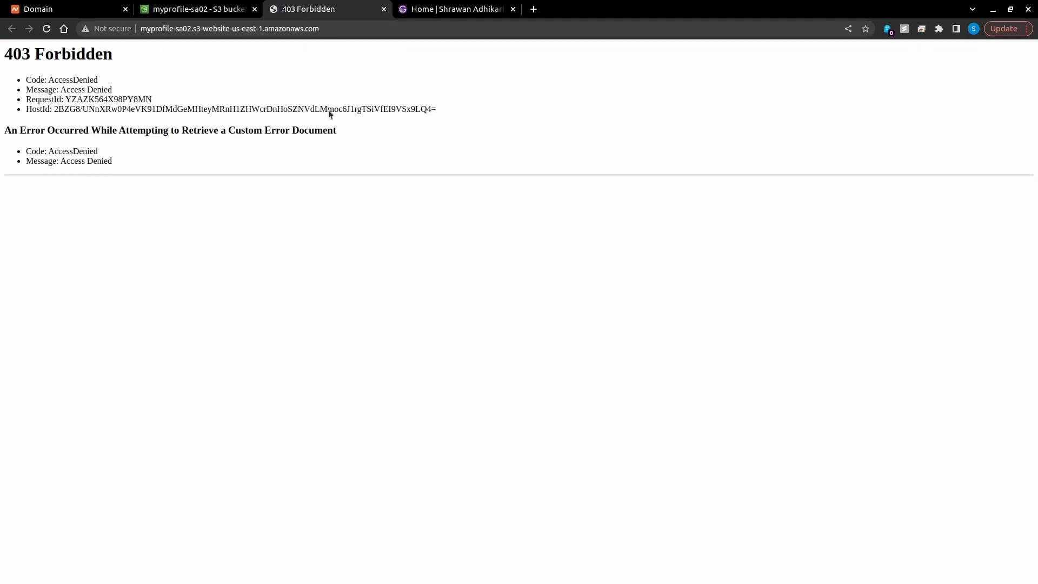
{"action": "left_click_drag", "start_coordinate": [138, 164], "coordinate": [23, 87]}
{"action": "left_click", "coordinate": [203, 70]}
Back in the S3 console, save a bucket policy for myprofile-sa02 allowing principal * the action s3:GetObject on arn:aws:s3:::myprofile-sa02/*
{"action": "left_click", "coordinate": [216, 5]}
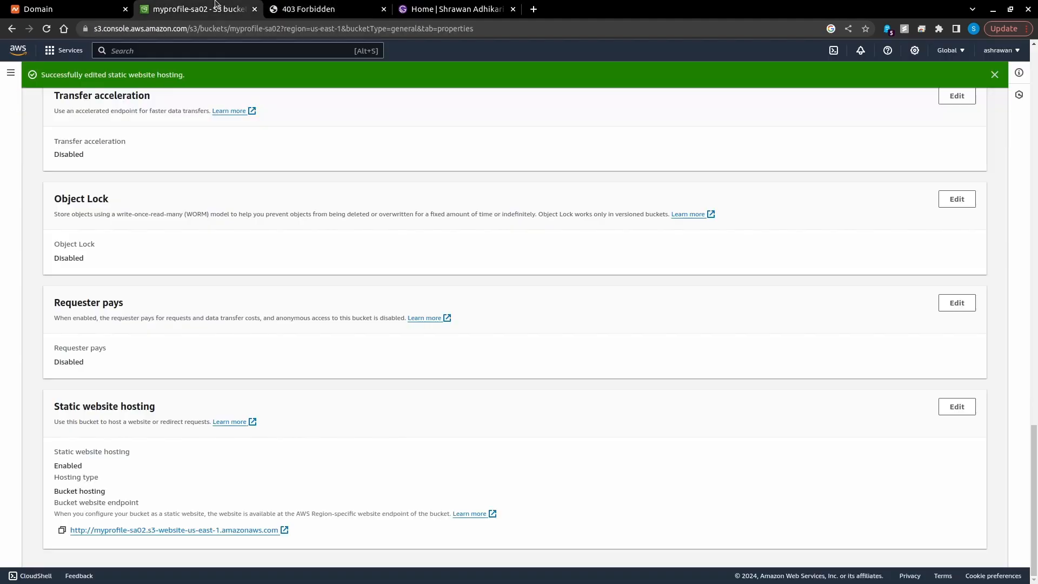
{"action": "scroll", "coordinate": [203, 274], "scroll_direction": "up", "scroll_amount": 10}
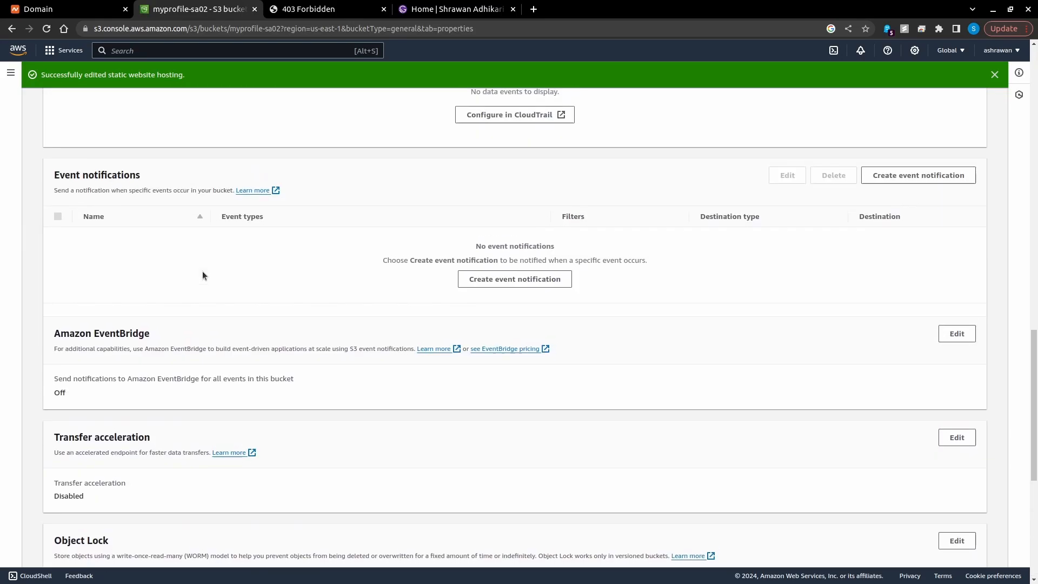
{"action": "scroll", "coordinate": [202, 271], "scroll_direction": "up", "scroll_amount": 10}
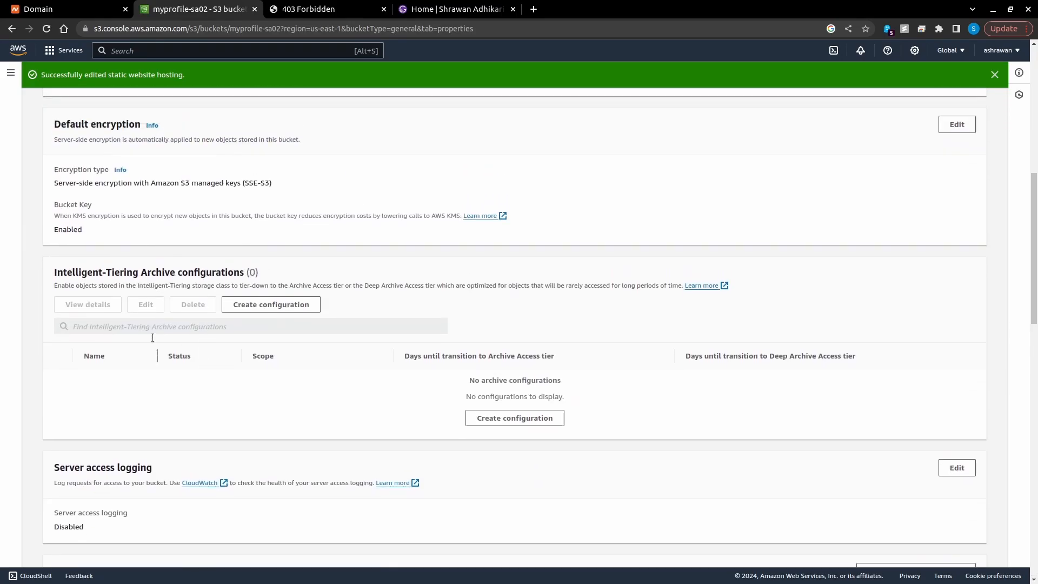
{"action": "scroll", "coordinate": [203, 291], "scroll_direction": "up", "scroll_amount": 6}
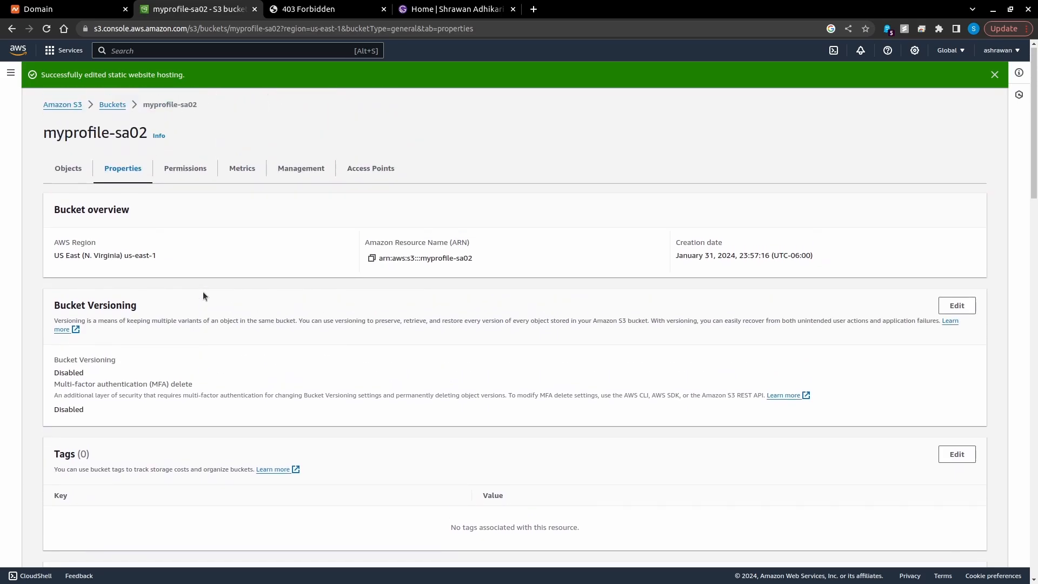
{"action": "left_click", "coordinate": [194, 176]}
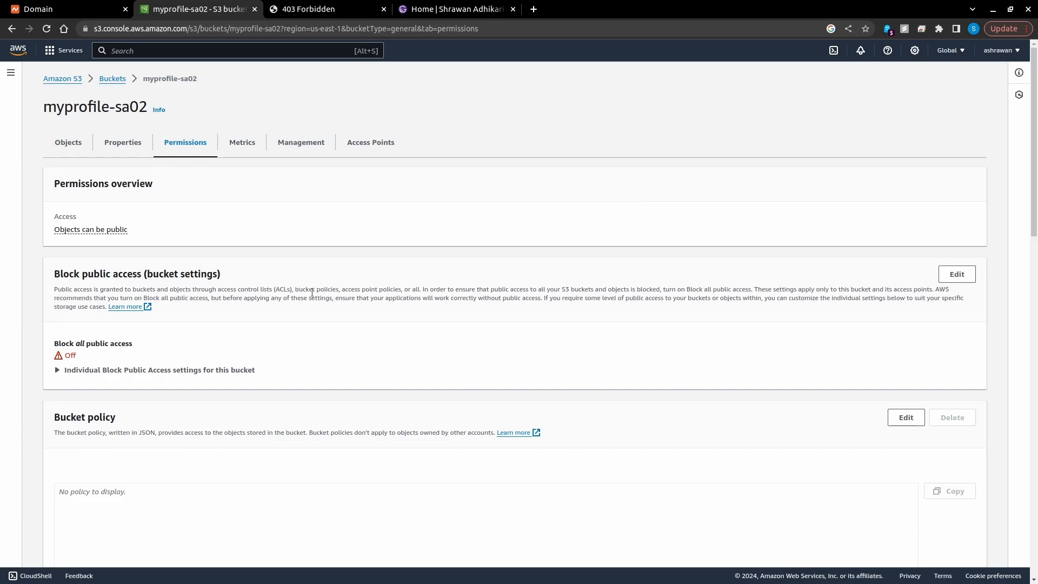
{"action": "scroll", "coordinate": [247, 304], "scroll_direction": "down", "scroll_amount": 3}
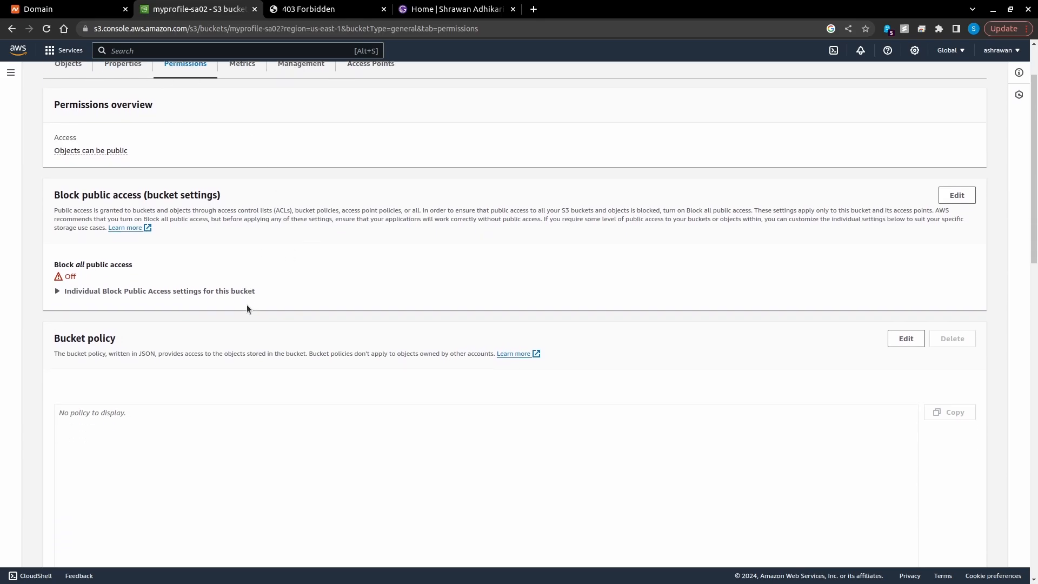
{"action": "scroll", "coordinate": [244, 304], "scroll_direction": "down", "scroll_amount": 2}
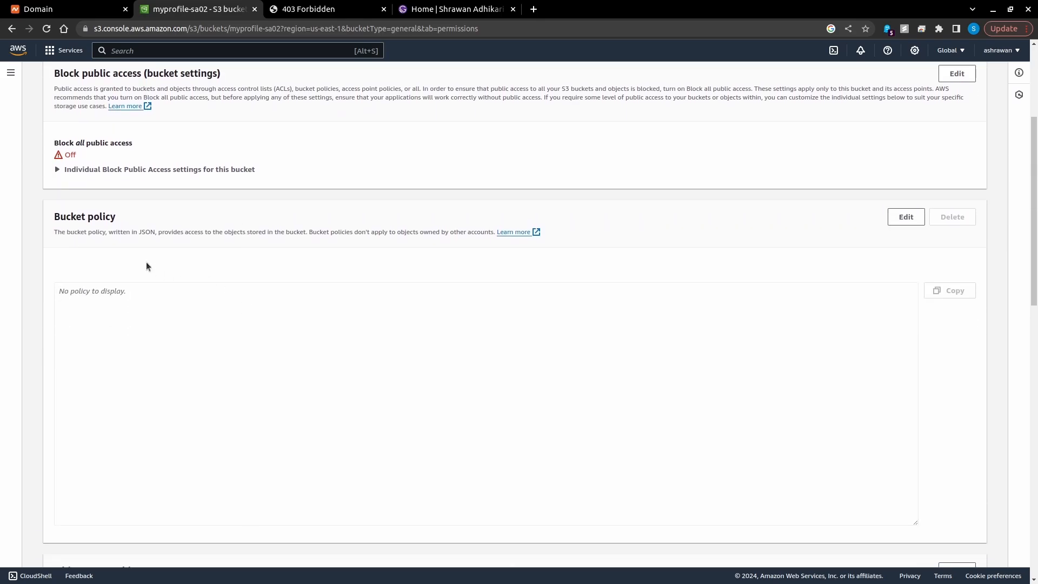
{"action": "left_click", "coordinate": [901, 221]}
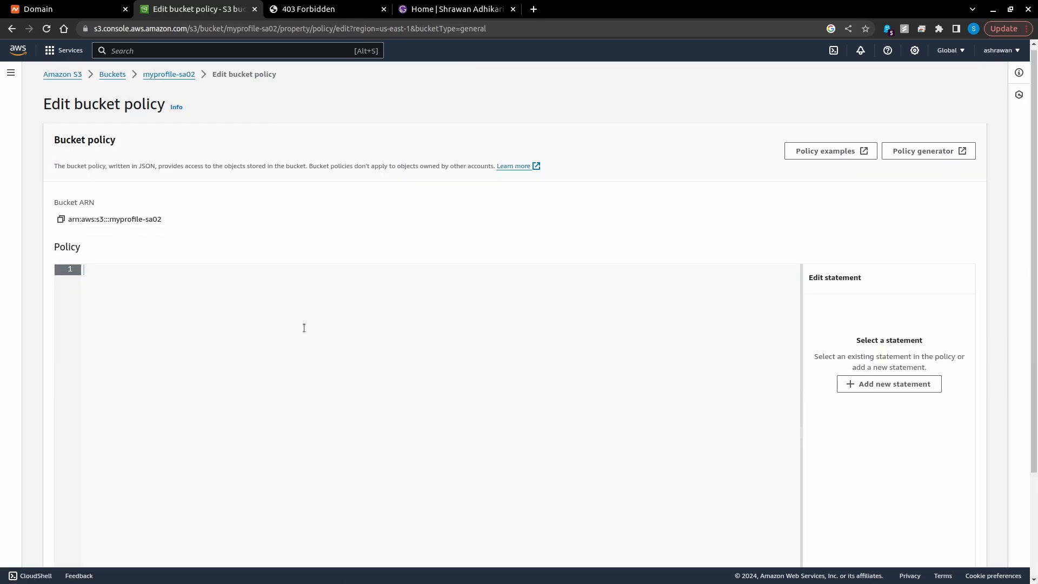
{"action": "scroll", "coordinate": [304, 327], "scroll_direction": "down", "scroll_amount": 1}
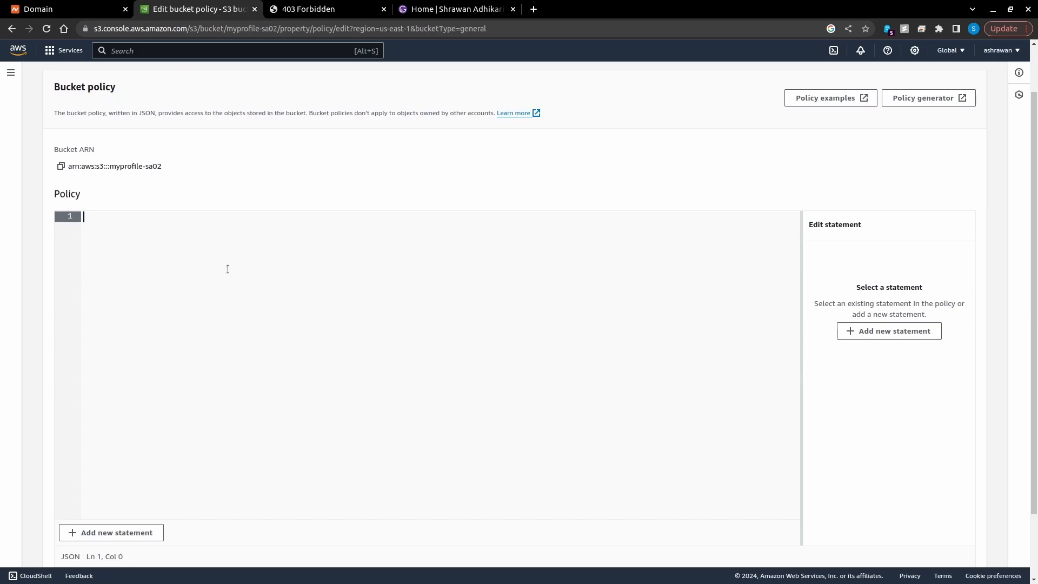
{"action": "left_click", "coordinate": [859, 332]}
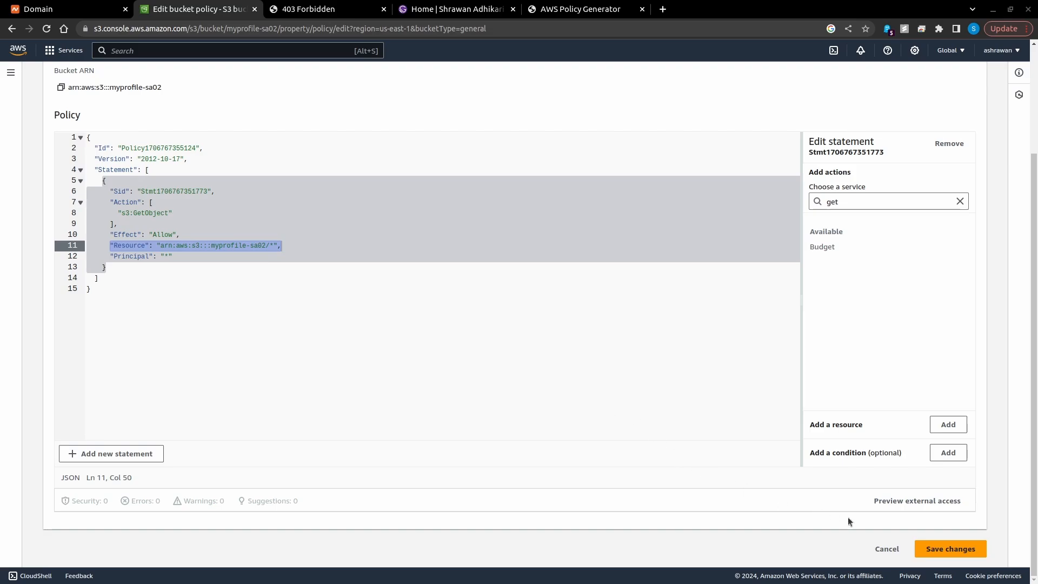
{"action": "left_click", "coordinate": [952, 549]}
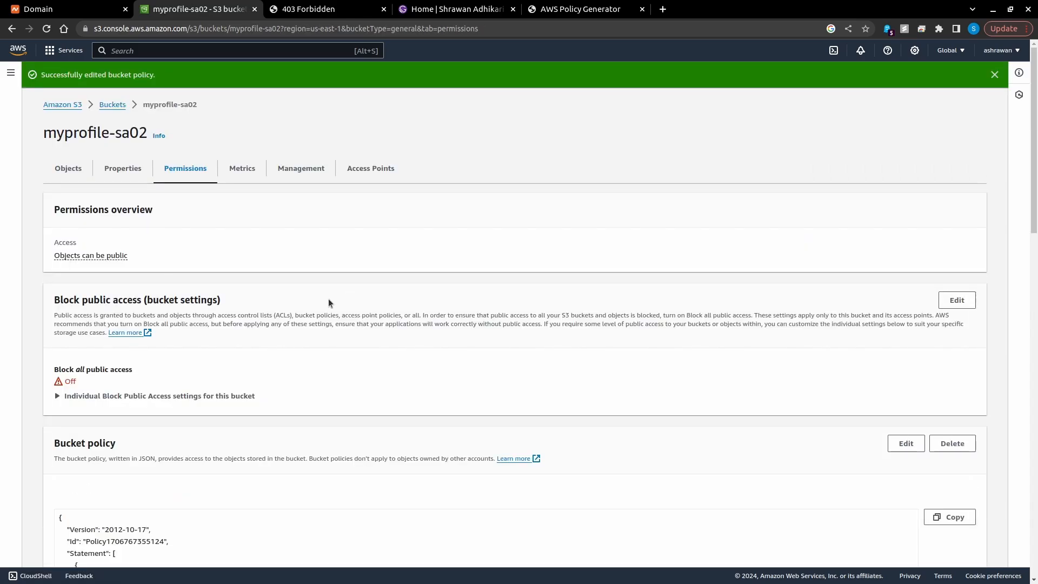
Reload the bucket website page with the saved policy and examine the key named in its response
{"action": "scroll", "coordinate": [325, 298], "scroll_direction": "down", "scroll_amount": 2}
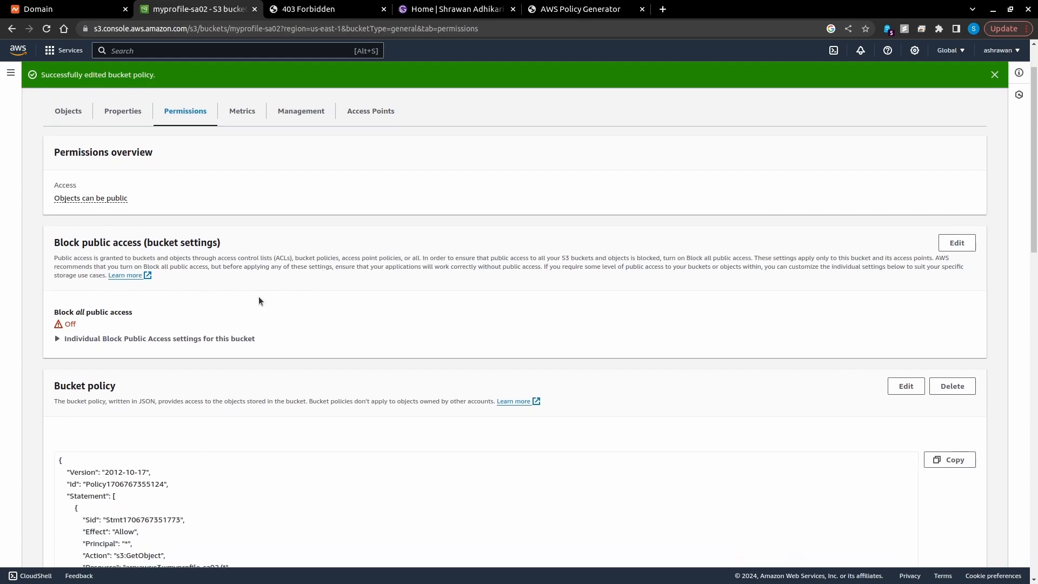
{"action": "left_click", "coordinate": [316, 9]}
{"action": "left_click", "coordinate": [47, 30]}
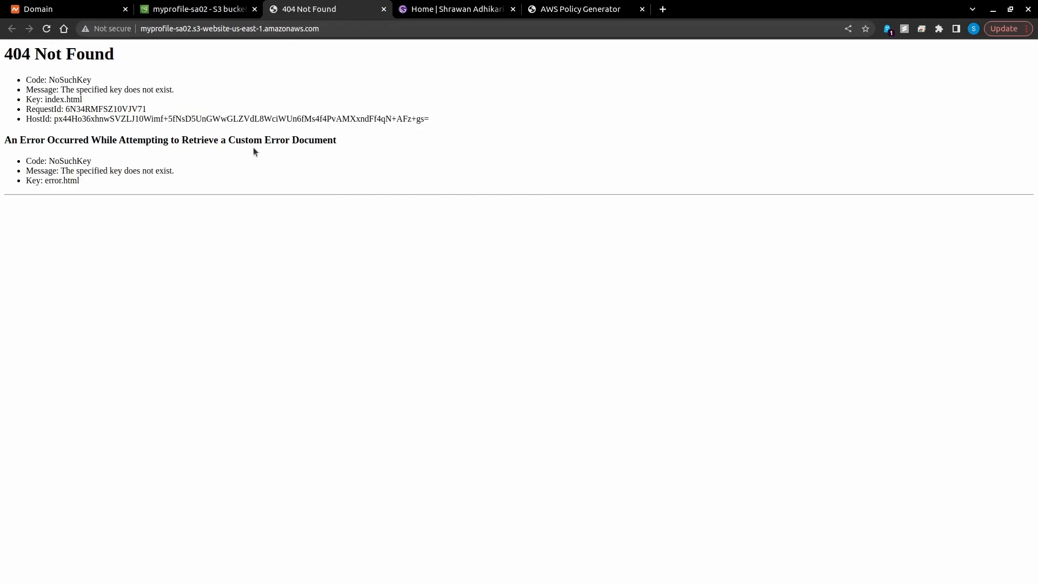
{"action": "left_click_drag", "start_coordinate": [46, 99], "coordinate": [85, 101]}
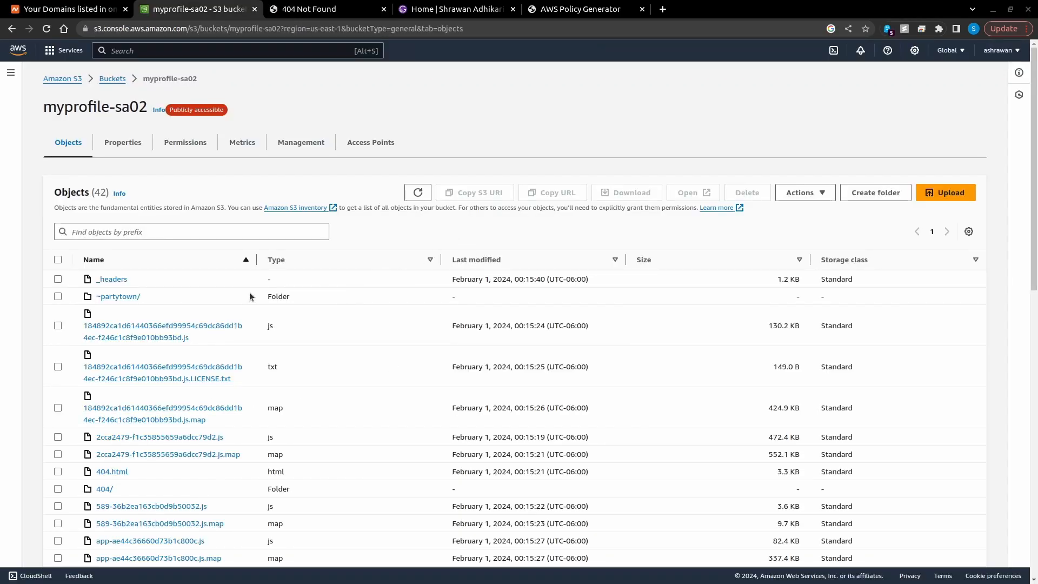
Review the uploaded site files in the myprofile-sa02 objects list, and reload the bucket website page
{"action": "scroll", "coordinate": [214, 346], "scroll_direction": "down", "scroll_amount": 4}
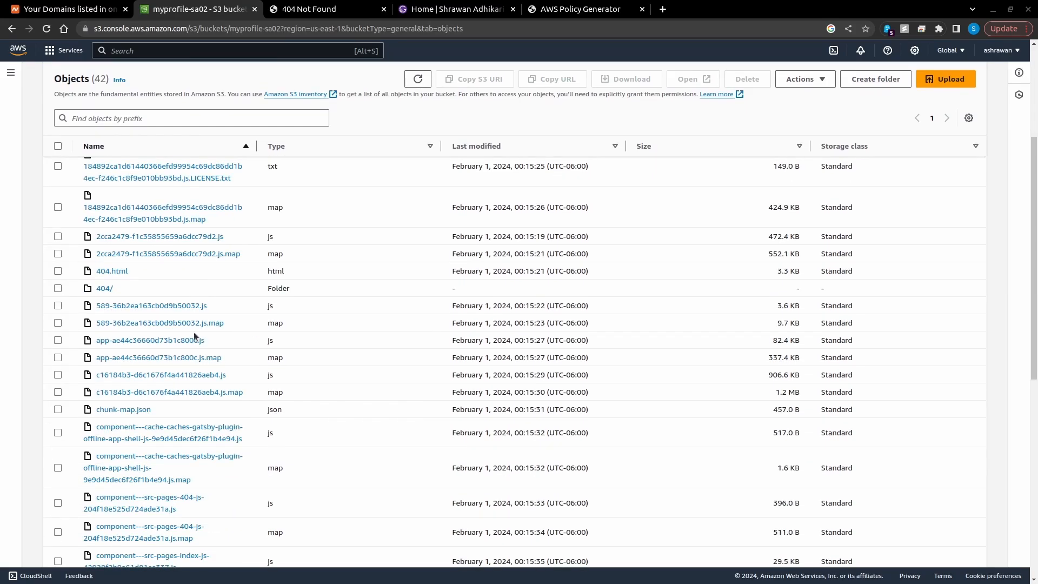
{"action": "scroll", "coordinate": [195, 336], "scroll_direction": "up", "scroll_amount": 4}
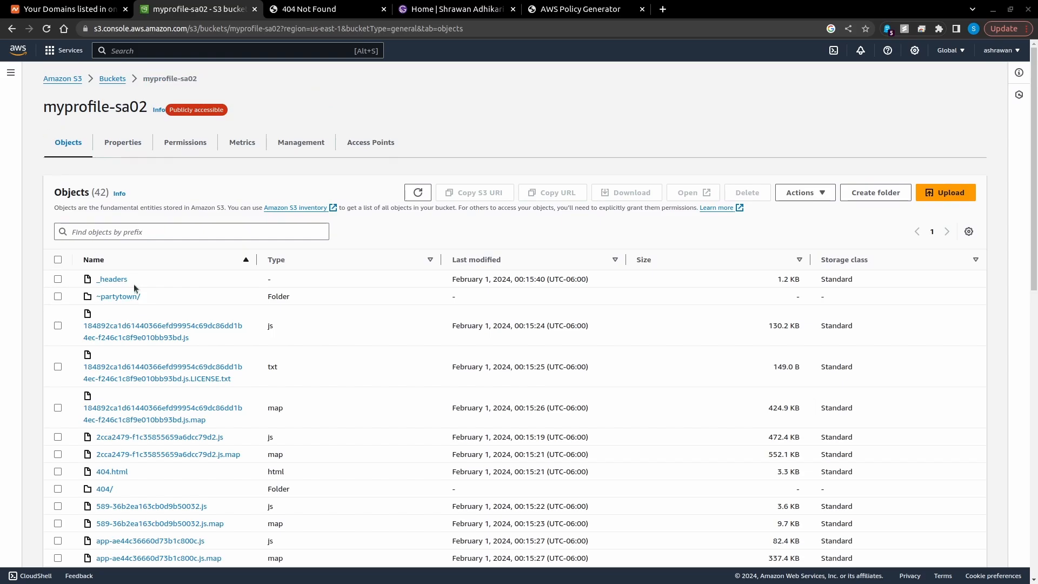
{"action": "left_click", "coordinate": [333, 10]}
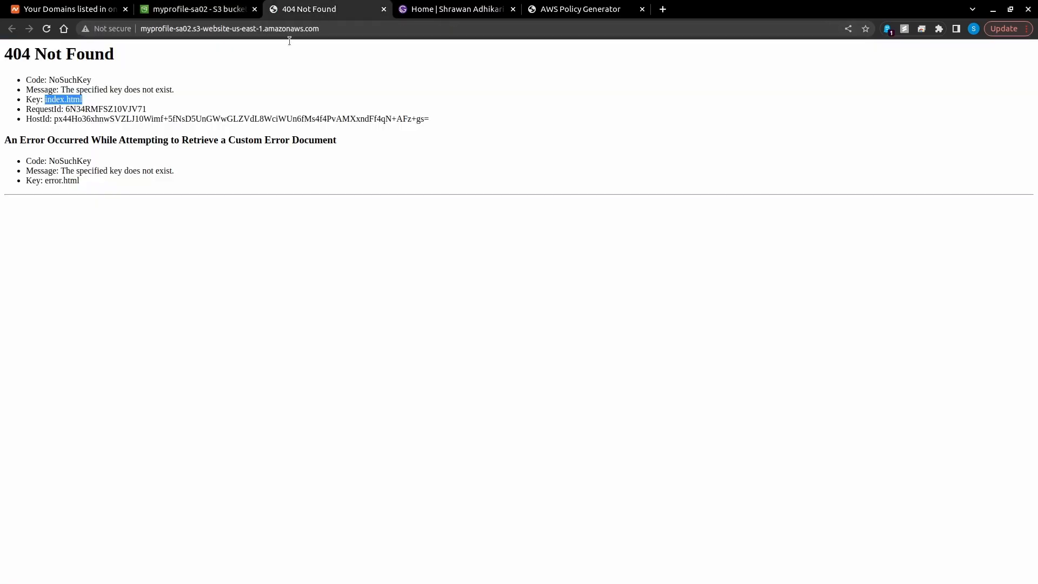
{"action": "left_click", "coordinate": [47, 29]}
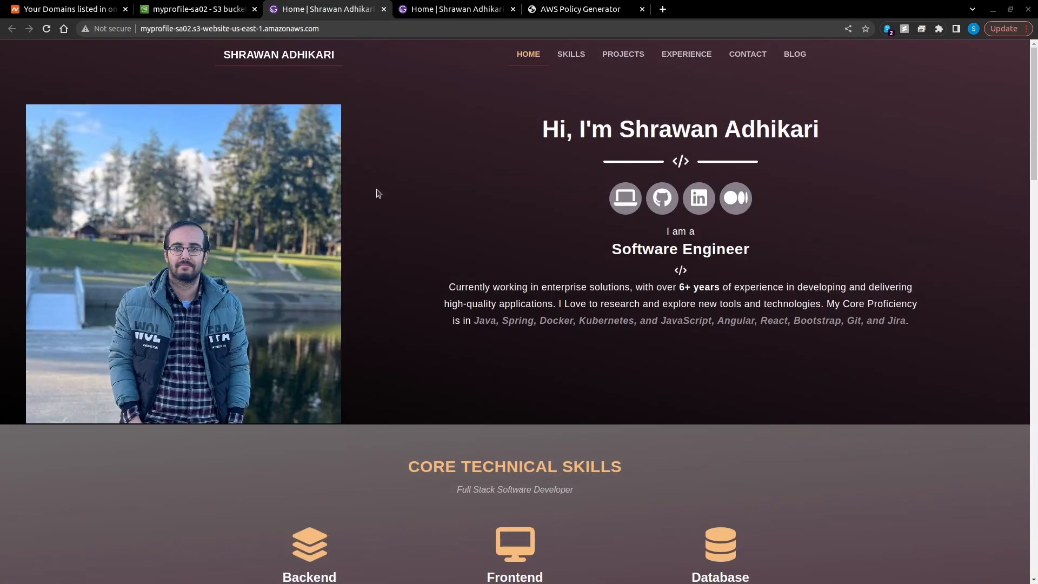
Browse the hosted portfolio page, checking the skills, projects and experience sections and the fields of the contact form
{"action": "scroll", "coordinate": [391, 218], "scroll_direction": "down", "scroll_amount": 2}
{"action": "scroll", "coordinate": [420, 242], "scroll_direction": "down", "scroll_amount": 9}
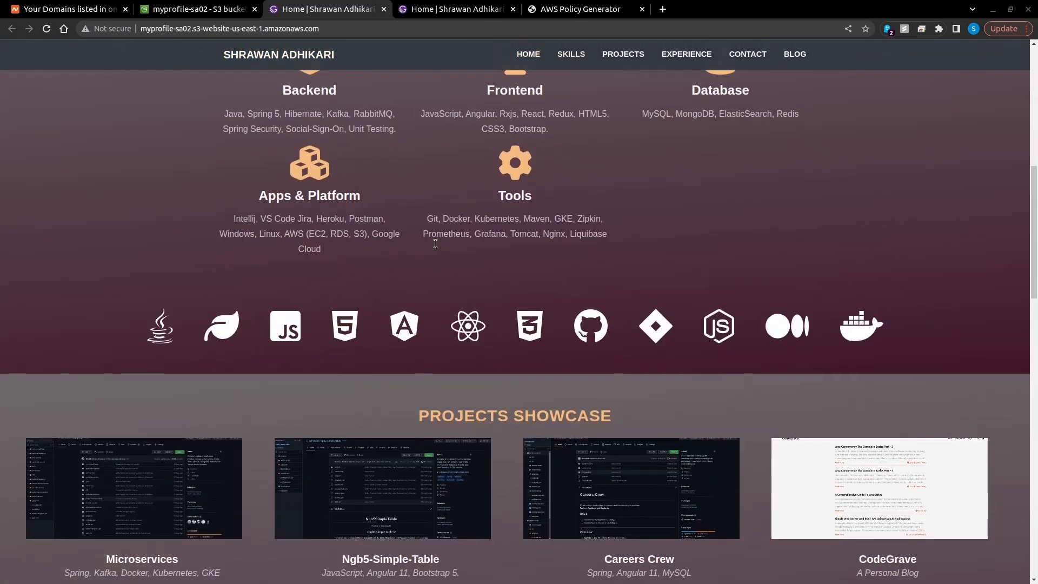
{"action": "scroll", "coordinate": [435, 244], "scroll_direction": "down", "scroll_amount": 14}
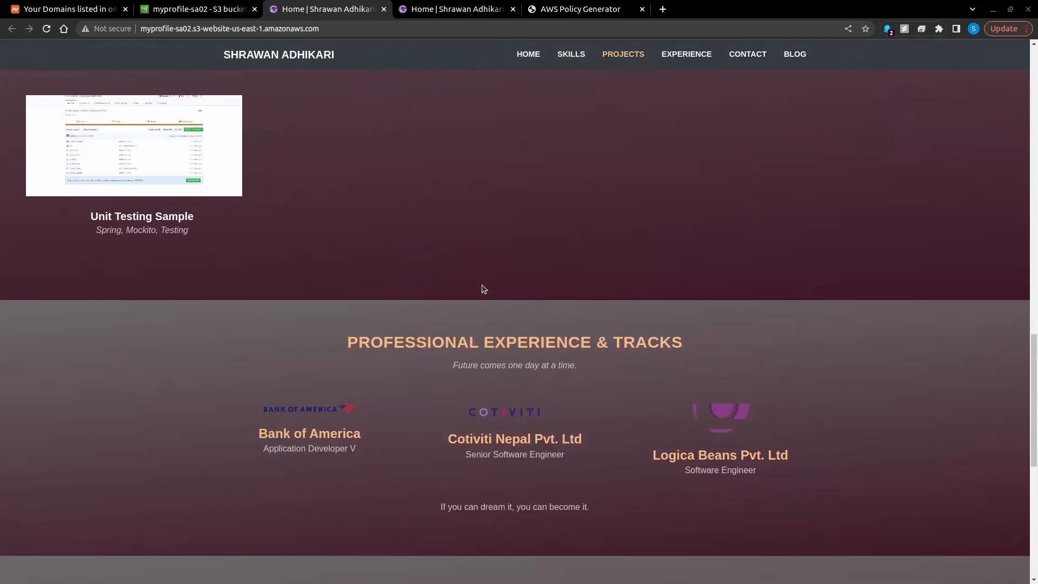
{"action": "scroll", "coordinate": [460, 281], "scroll_direction": "down", "scroll_amount": 4}
{"action": "scroll", "coordinate": [453, 274], "scroll_direction": "up", "scroll_amount": 5}
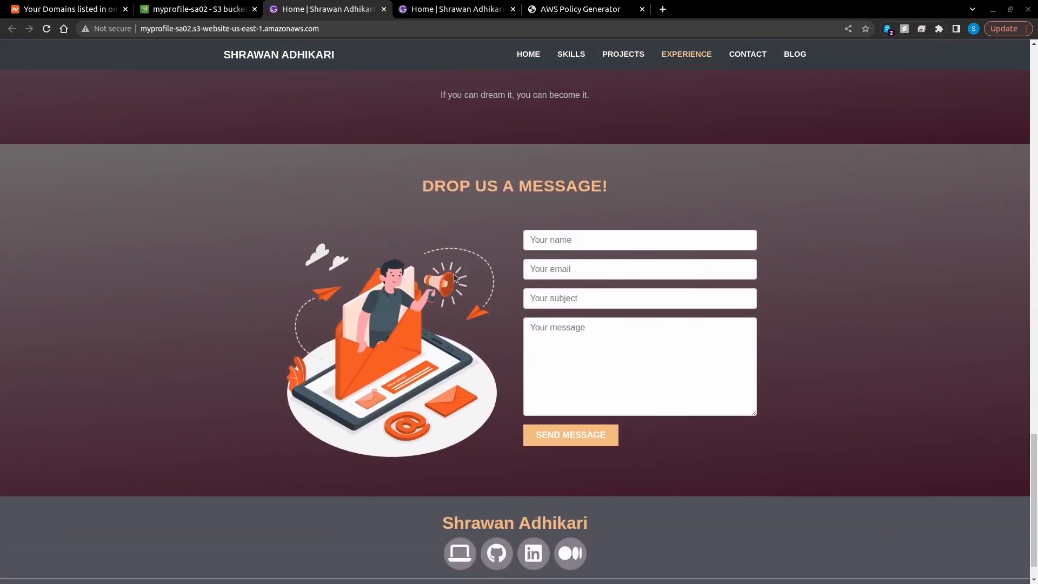
{"action": "scroll", "coordinate": [455, 276], "scroll_direction": "up", "scroll_amount": 3}
{"action": "scroll", "coordinate": [455, 276], "scroll_direction": "down", "scroll_amount": 6}
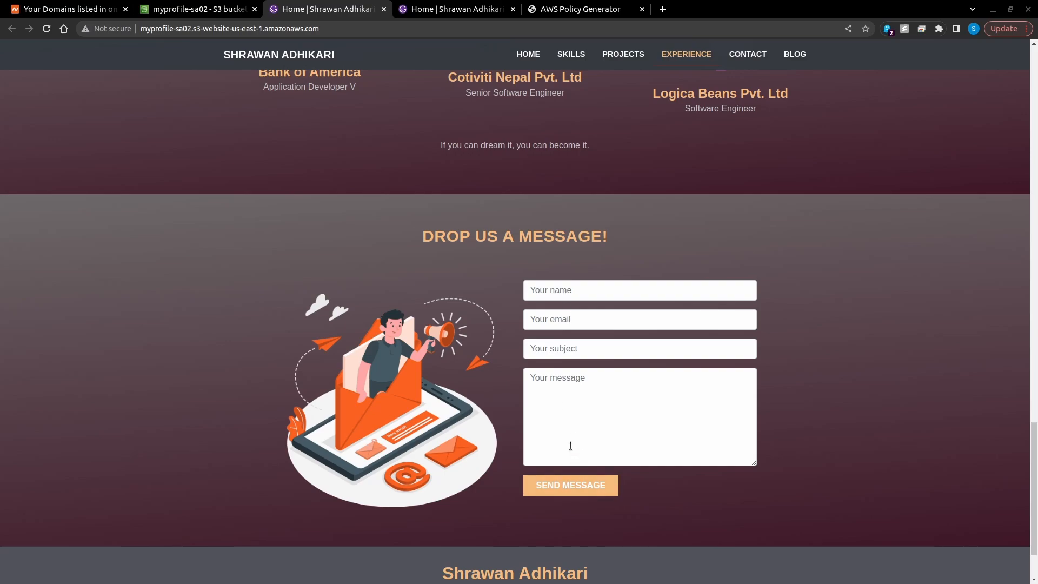
{"action": "left_click", "coordinate": [566, 293]}
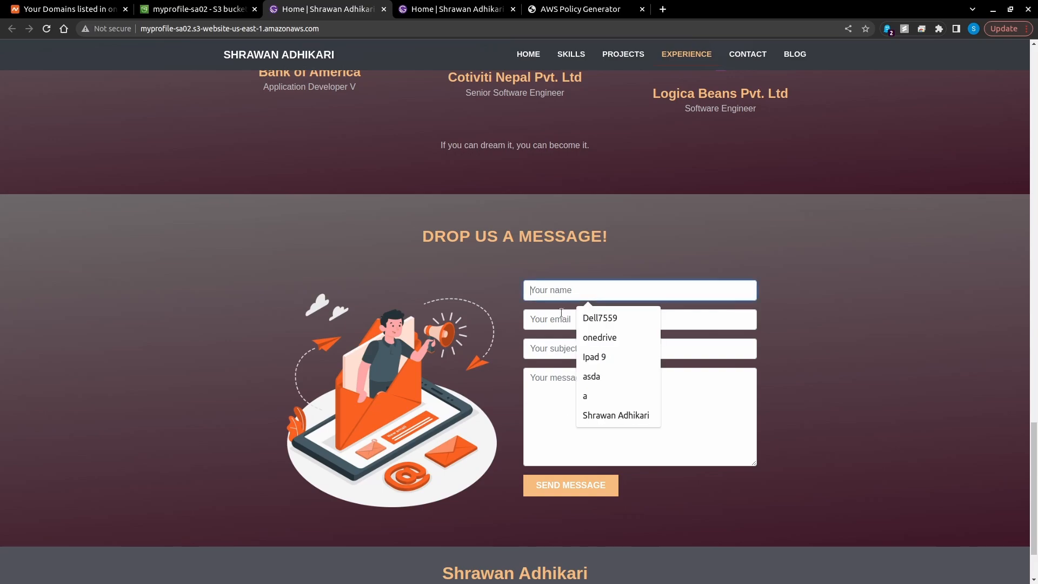
{"action": "left_click", "coordinate": [559, 321]}
{"action": "left_click", "coordinate": [500, 287]}
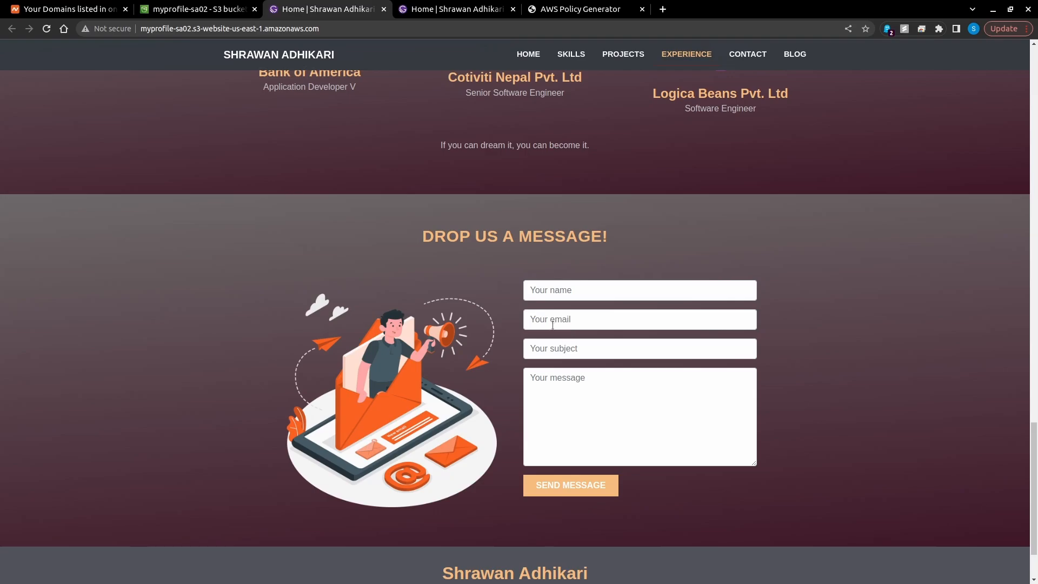
{"action": "scroll", "coordinate": [382, 248], "scroll_direction": "up", "scroll_amount": 12}
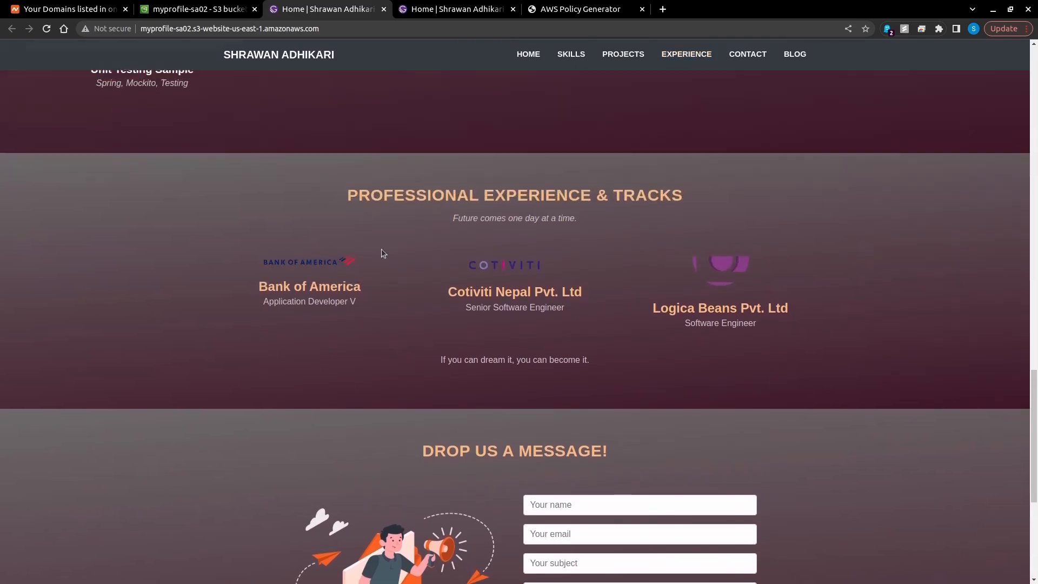
{"action": "scroll", "coordinate": [364, 234], "scroll_direction": "up", "scroll_amount": 10}
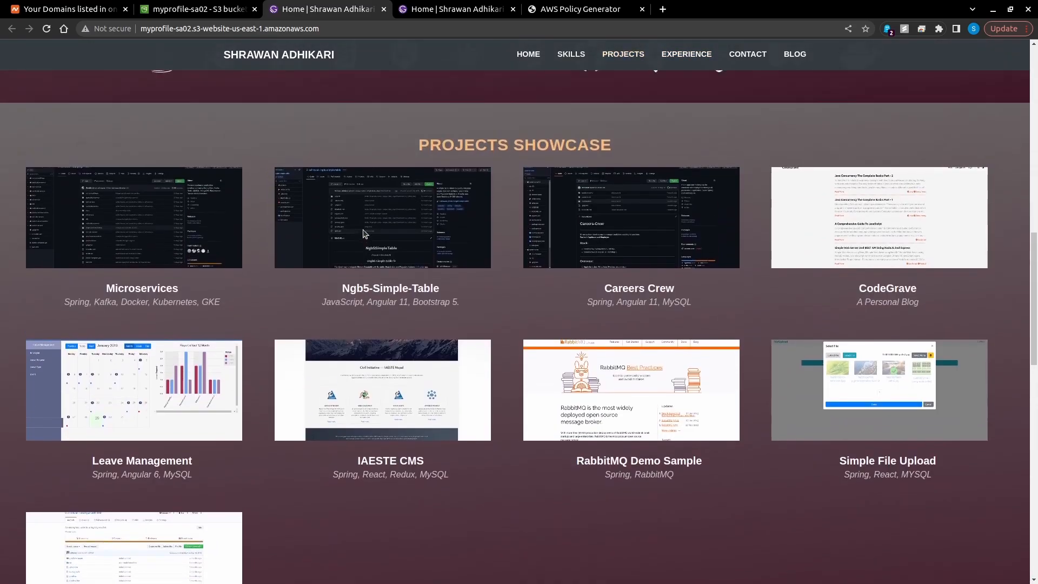
Check the hosted page's website address, and from the S3 console search services for route 53 and open Route 53 in a new tab
{"action": "scroll", "coordinate": [364, 233], "scroll_direction": "up", "scroll_amount": 1}
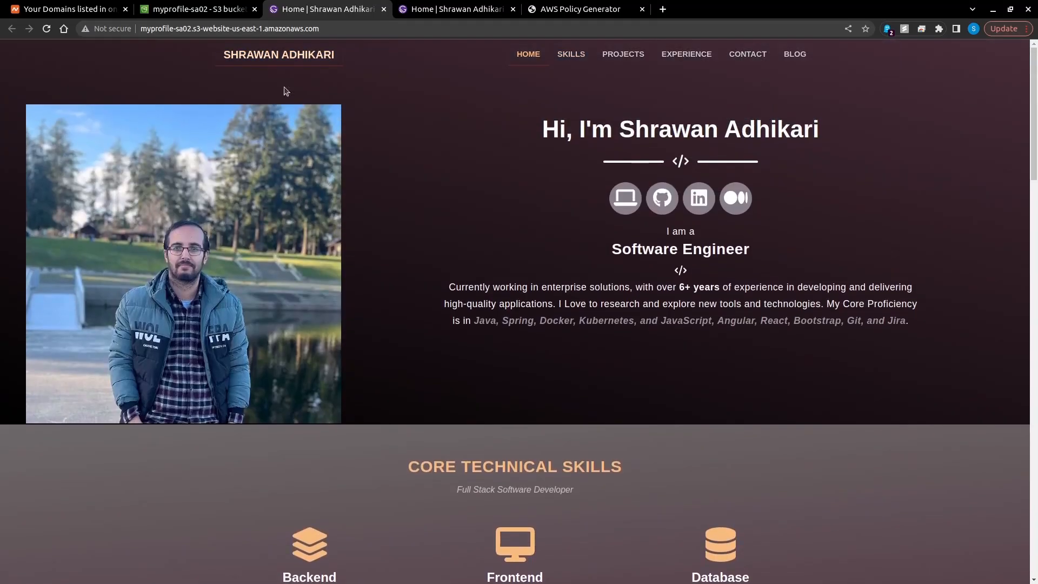
{"action": "left_click_drag", "start_coordinate": [142, 28], "coordinate": [325, 31]}
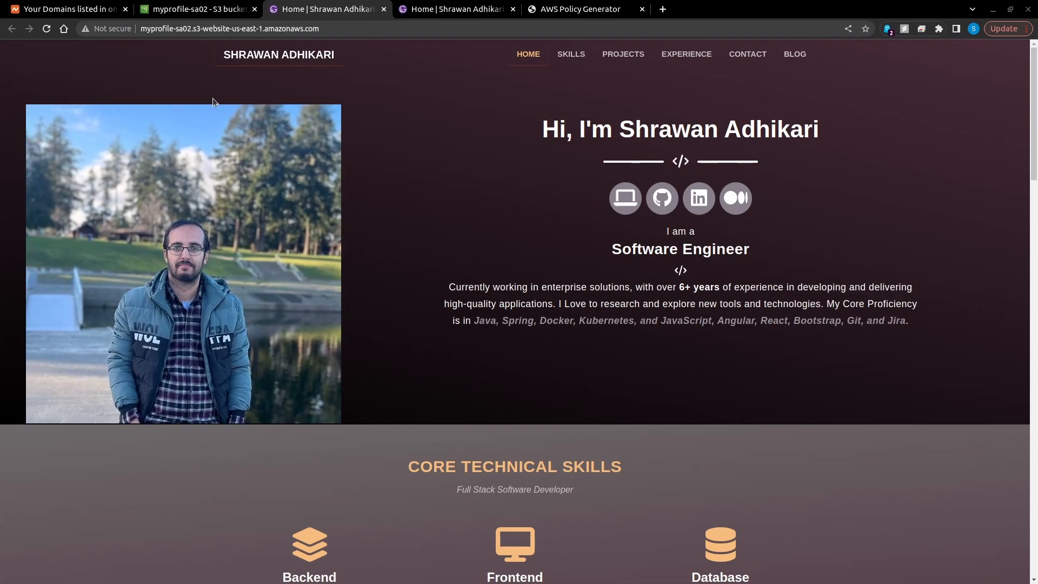
{"action": "left_click", "coordinate": [157, 9]}
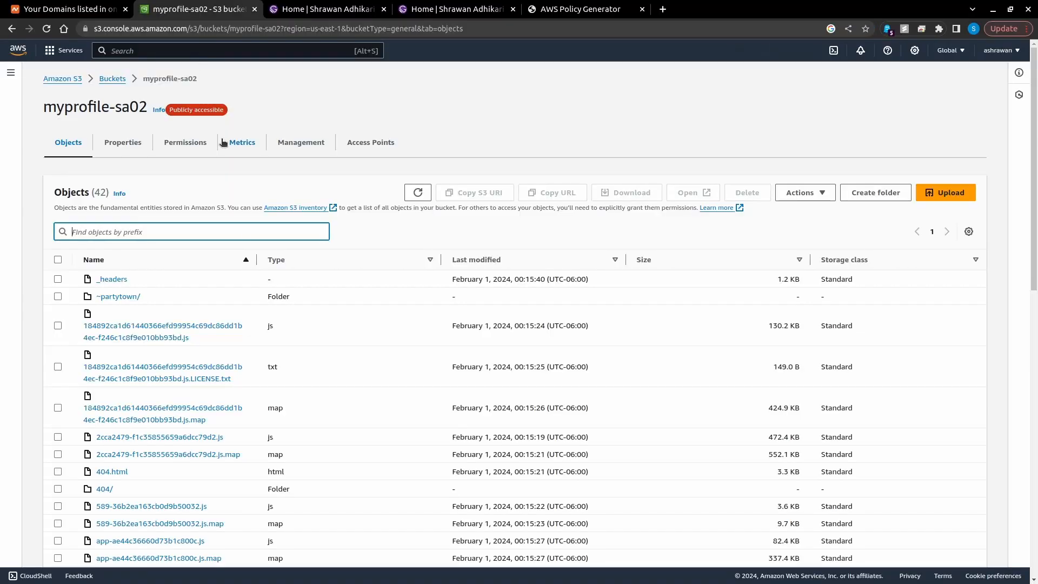
{"action": "right_click", "coordinate": [60, 56]}
{"action": "left_click", "coordinate": [225, 52]}
{"action": "type", "text": "ro"}
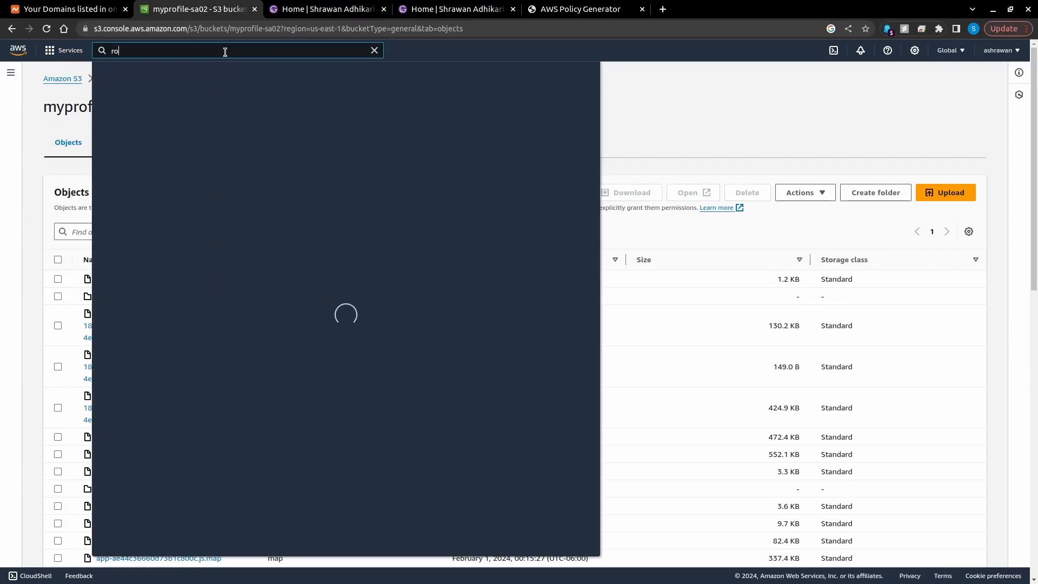
{"action": "type", "text": "ute 53"}
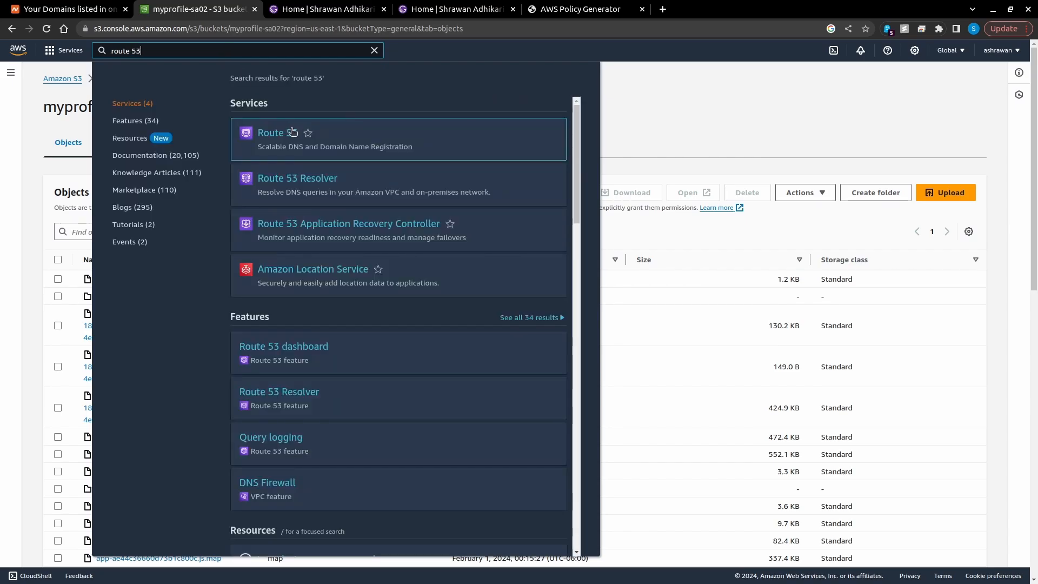
{"action": "right_click", "coordinate": [292, 132]}
{"action": "left_click", "coordinate": [325, 143]}
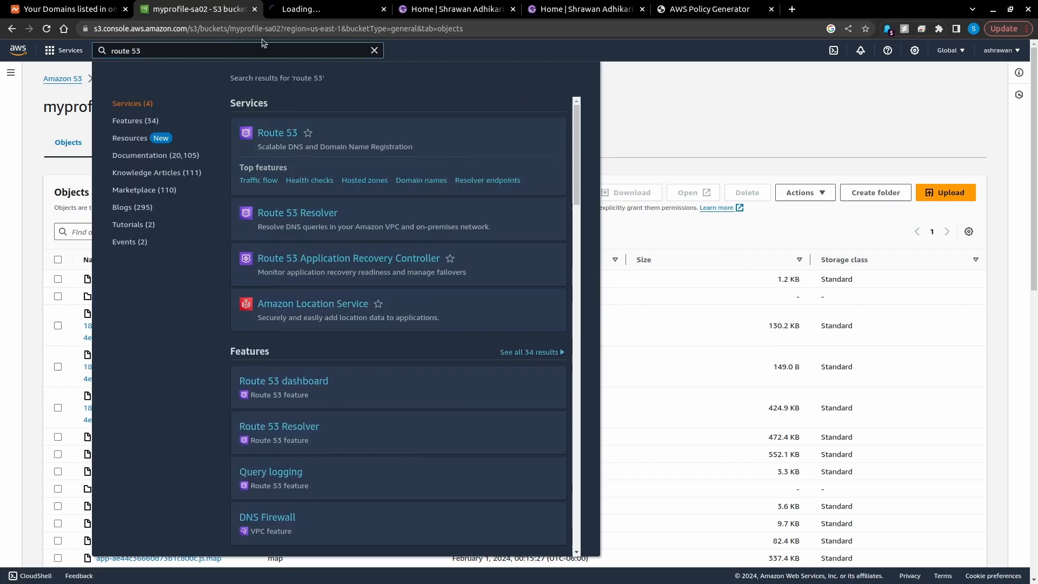
{"action": "left_click", "coordinate": [304, 6]}
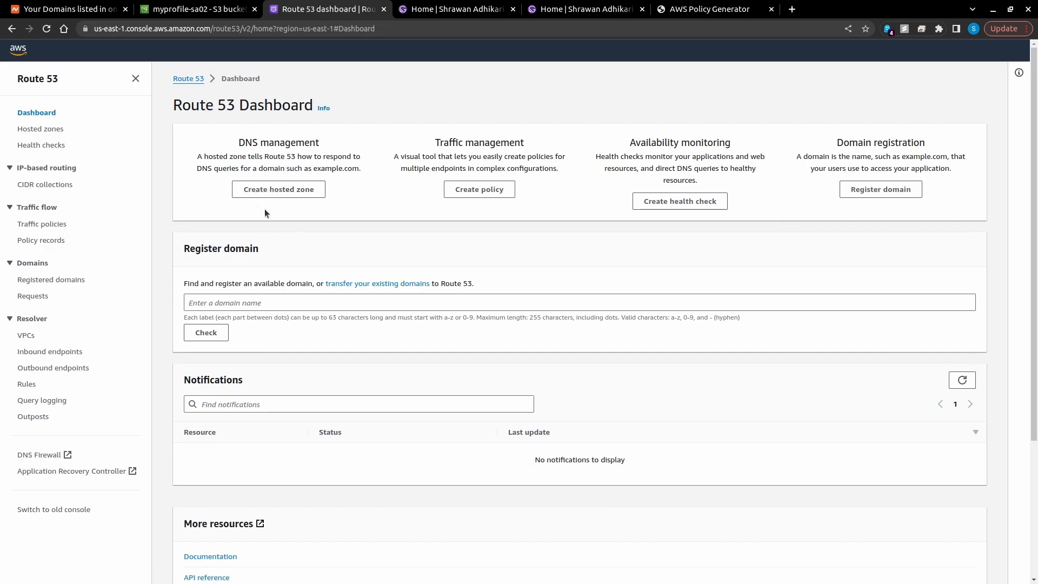
Create a public hosted zone for shrawan.dev, checking the domain name against the Namecheap domain list
{"action": "left_click", "coordinate": [276, 190]}
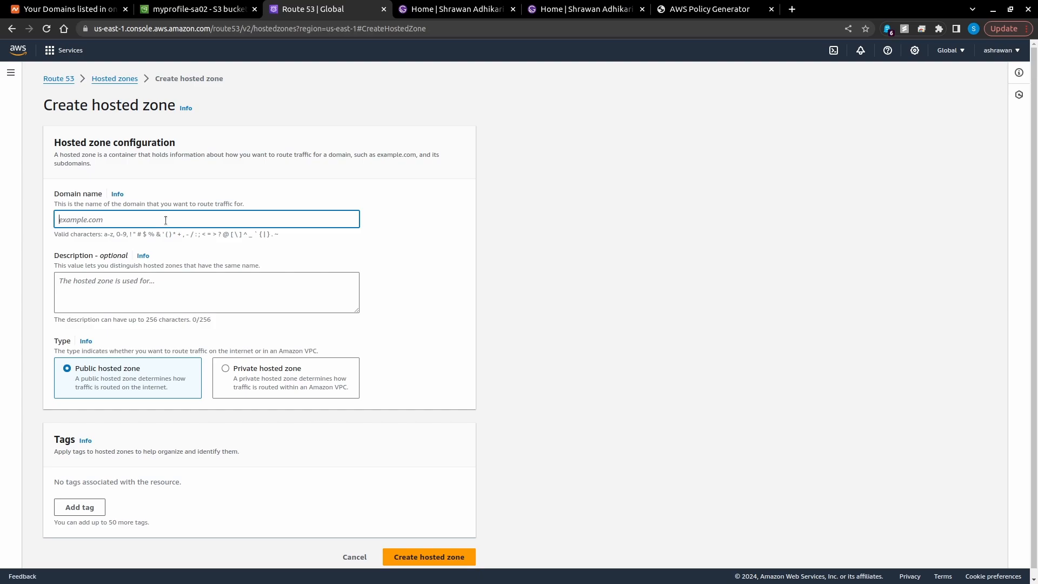
{"action": "type", "text": "shrawan.dev"}
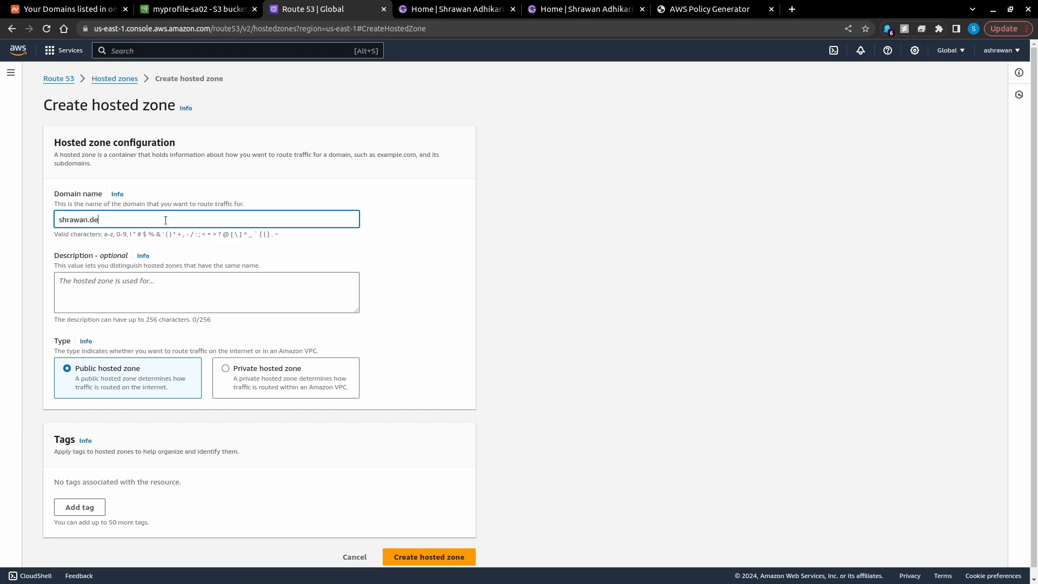
{"action": "left_click", "coordinate": [61, 5]}
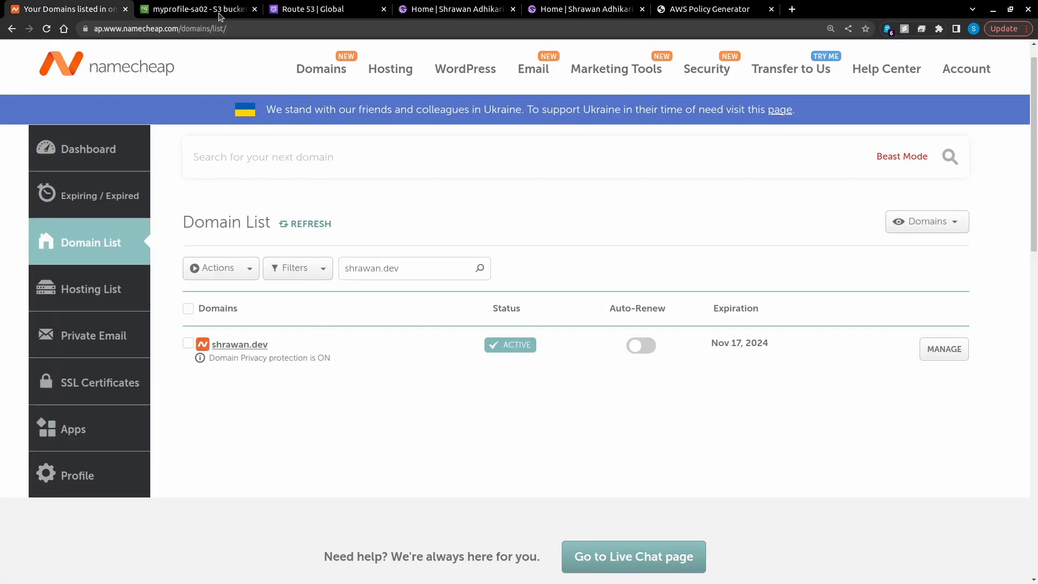
{"action": "left_click", "coordinate": [318, 6]}
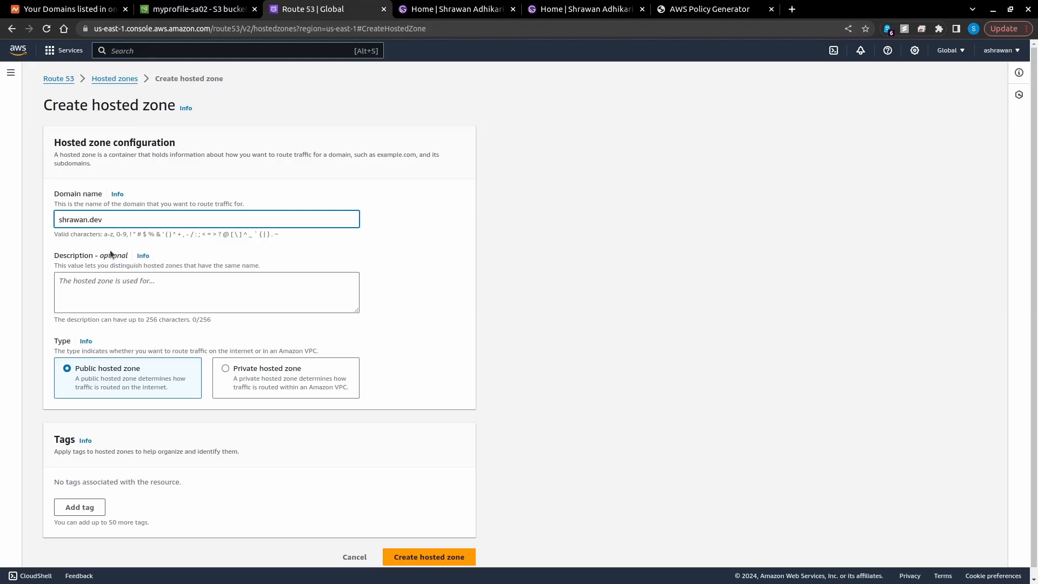
{"action": "scroll", "coordinate": [128, 282], "scroll_direction": "down", "scroll_amount": 1}
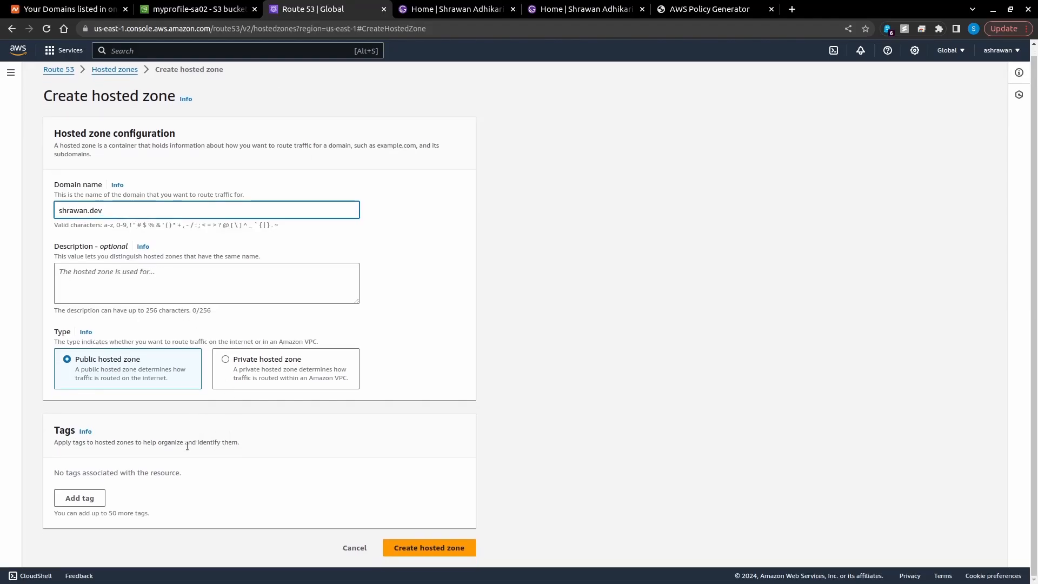
{"action": "left_click", "coordinate": [453, 550]}
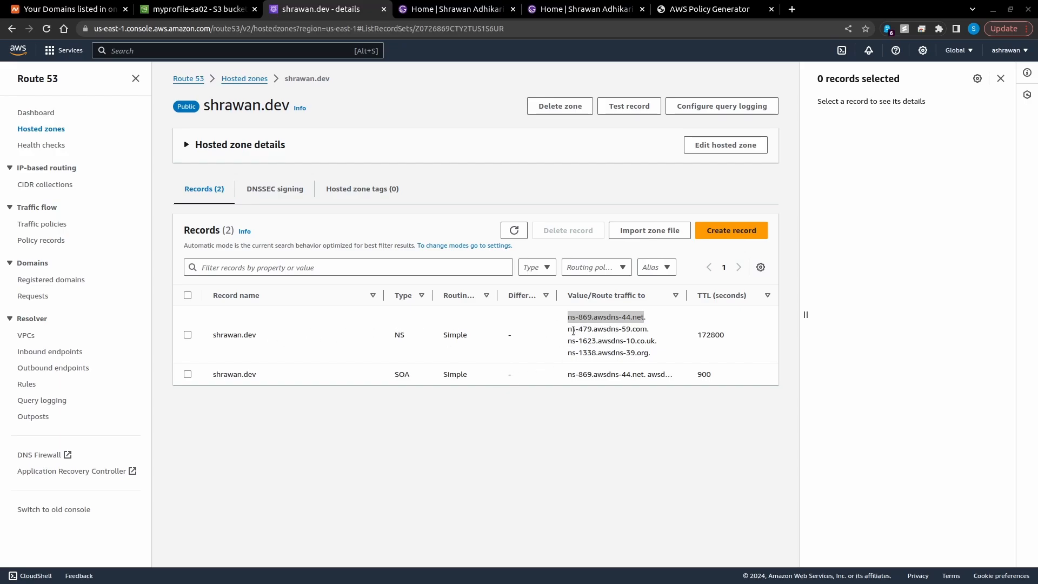
Copy ns-869.awsdns-44.net from the hosted zone's NS record and set it as the first custom nameserver of shrawan.dev in Namecheap
{"action": "left_click_drag", "start_coordinate": [571, 329], "coordinate": [647, 330]}
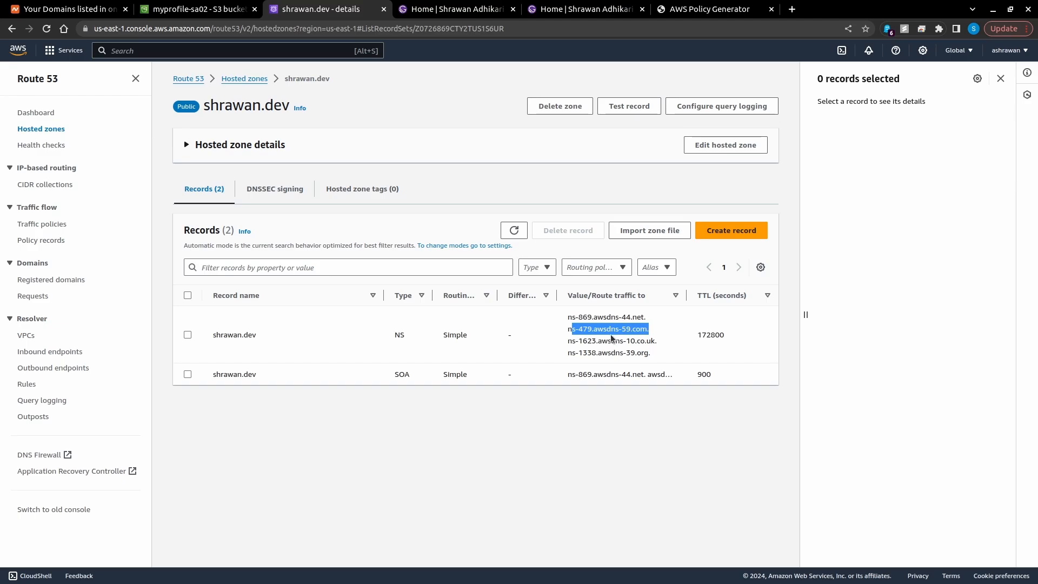
{"action": "left_click", "coordinate": [572, 317]}
{"action": "left_click_drag", "start_coordinate": [569, 317], "coordinate": [644, 325]}
{"action": "key", "text": "ctrl+c"}
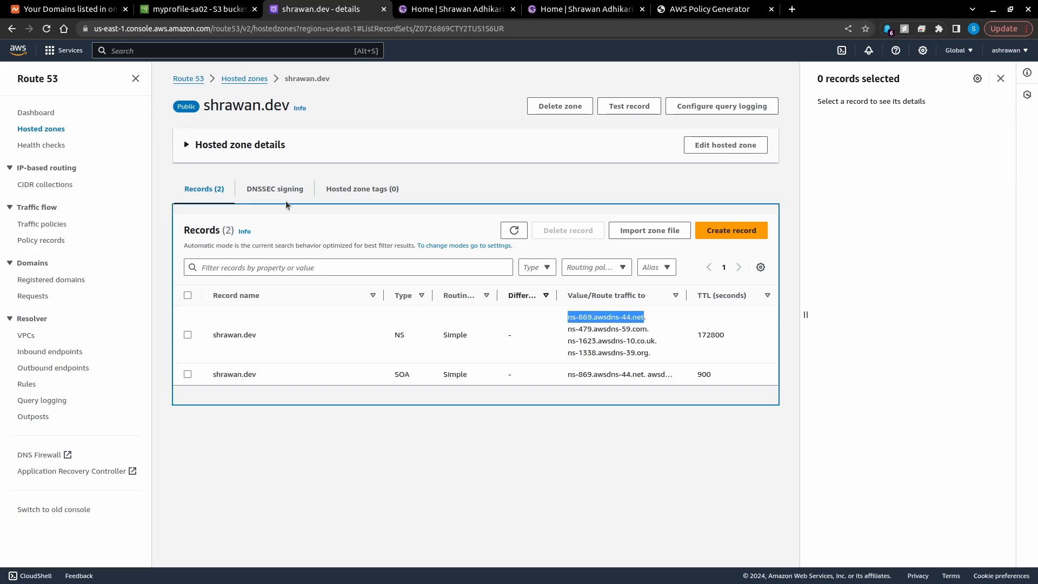
{"action": "left_click", "coordinate": [68, 7]}
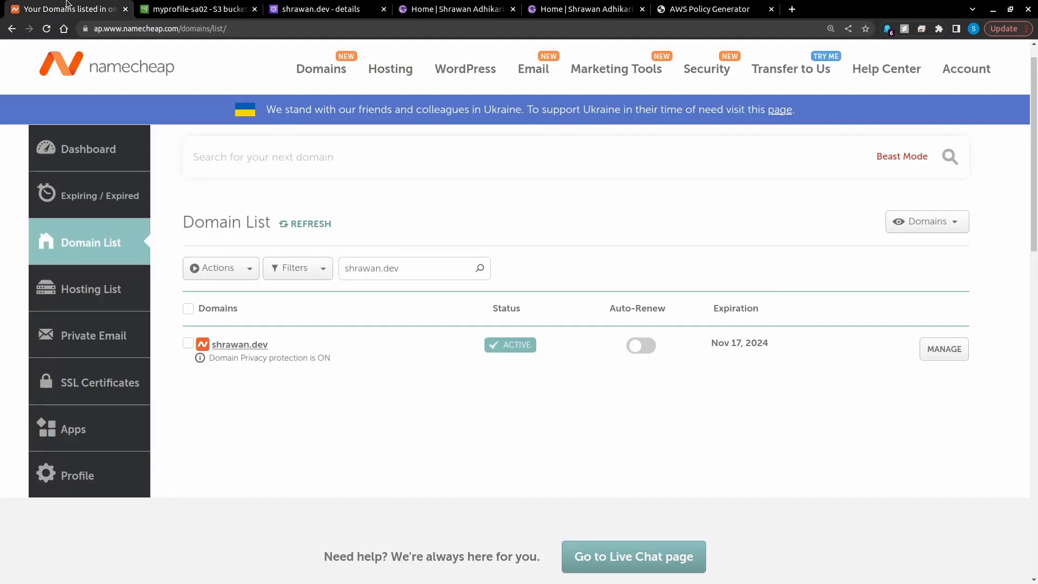
{"action": "left_click", "coordinate": [939, 351]}
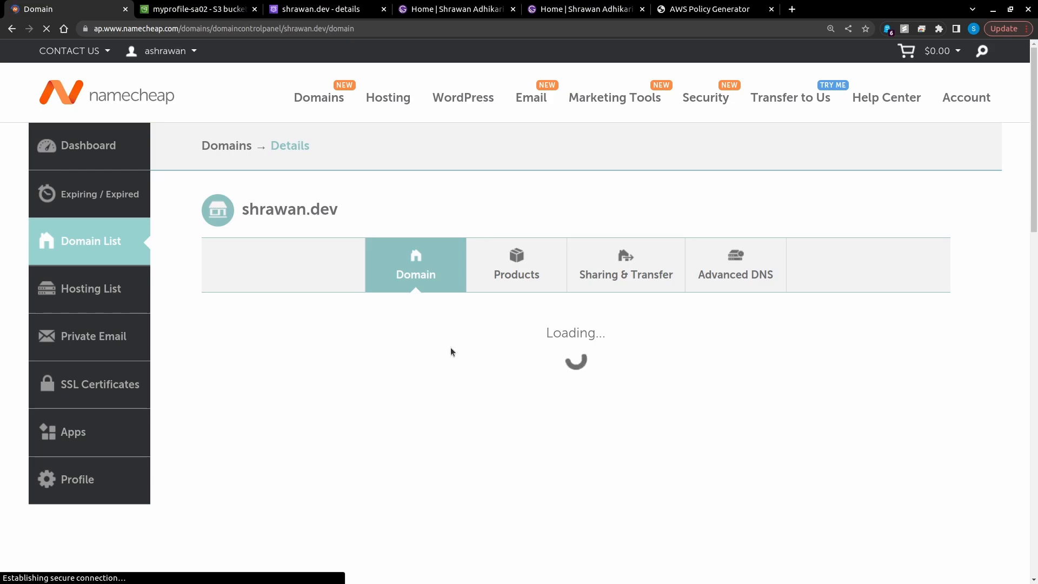
{"action": "scroll", "coordinate": [541, 357], "scroll_direction": "down", "scroll_amount": 4}
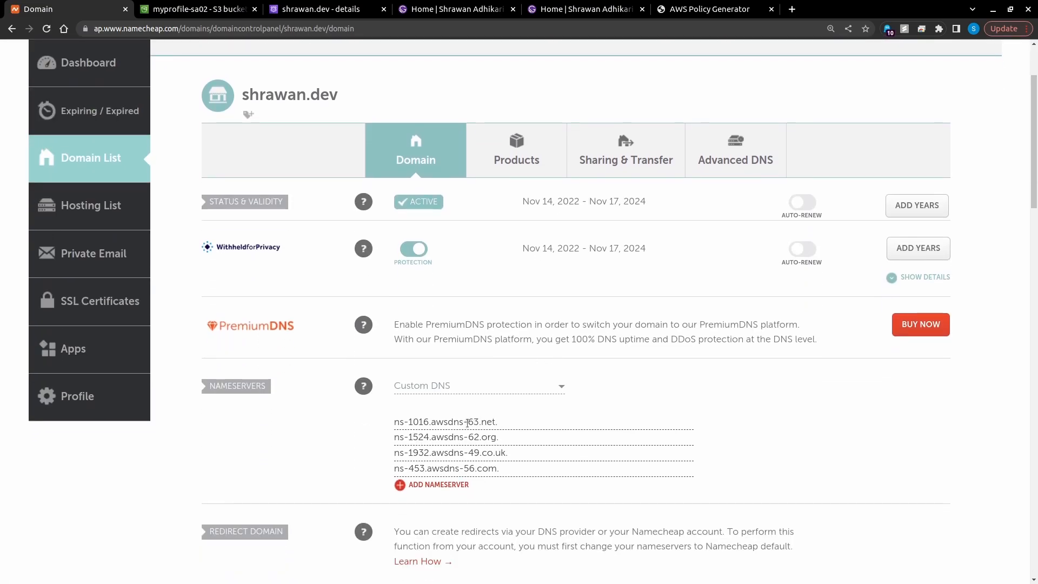
{"action": "triple_click", "coordinate": [468, 422]}
{"action": "key", "text": "ctrl+v"}
Replace the remaining custom nameservers with the NS record values ns-479.awsdns-59.com., ns-1623.awsdns-10.co.uk. and ns-1338.awsdns-39.org
{"action": "key", "text": "ctrl+3"}
{"action": "triple_click", "coordinate": [583, 354]}
{"action": "key", "text": "ctrl+c"}
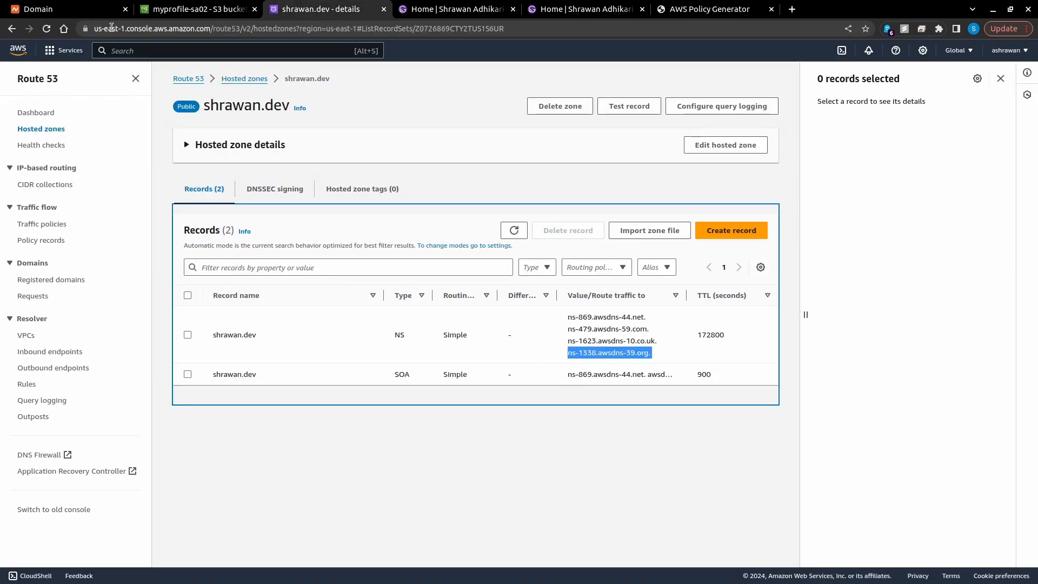
{"action": "key", "text": "ctrl+1"}
{"action": "triple_click", "coordinate": [467, 466]}
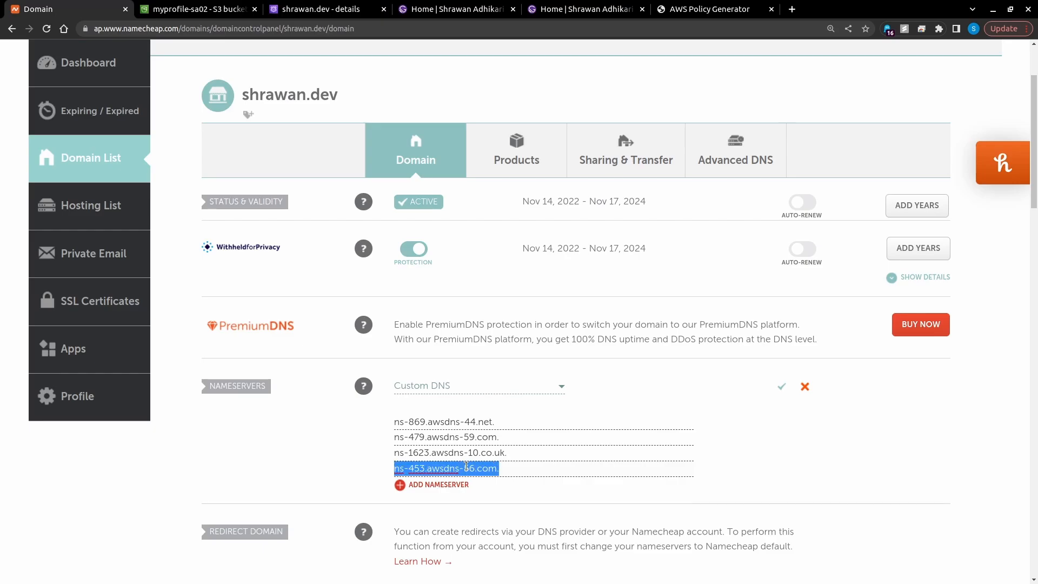
{"action": "key", "text": "ctrl+v"}
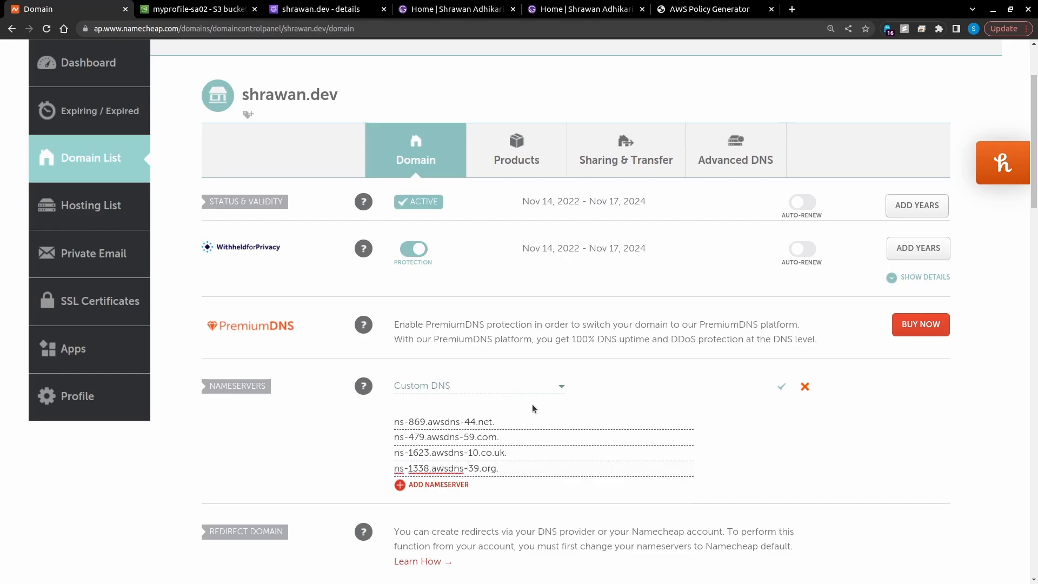
{"action": "scroll", "coordinate": [538, 413], "scroll_direction": "down", "scroll_amount": 3}
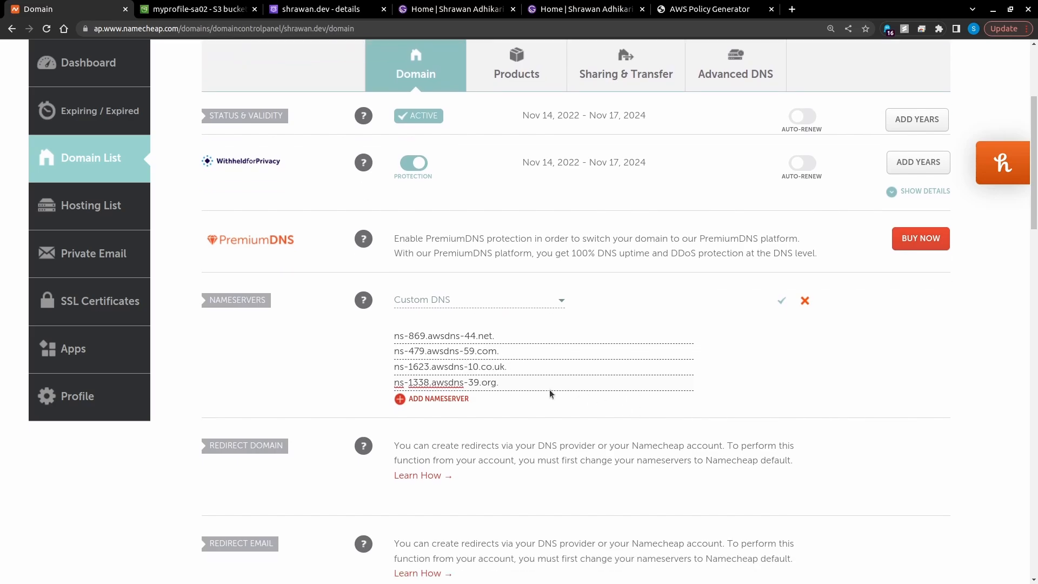
{"action": "scroll", "coordinate": [614, 389], "scroll_direction": "down", "scroll_amount": 2}
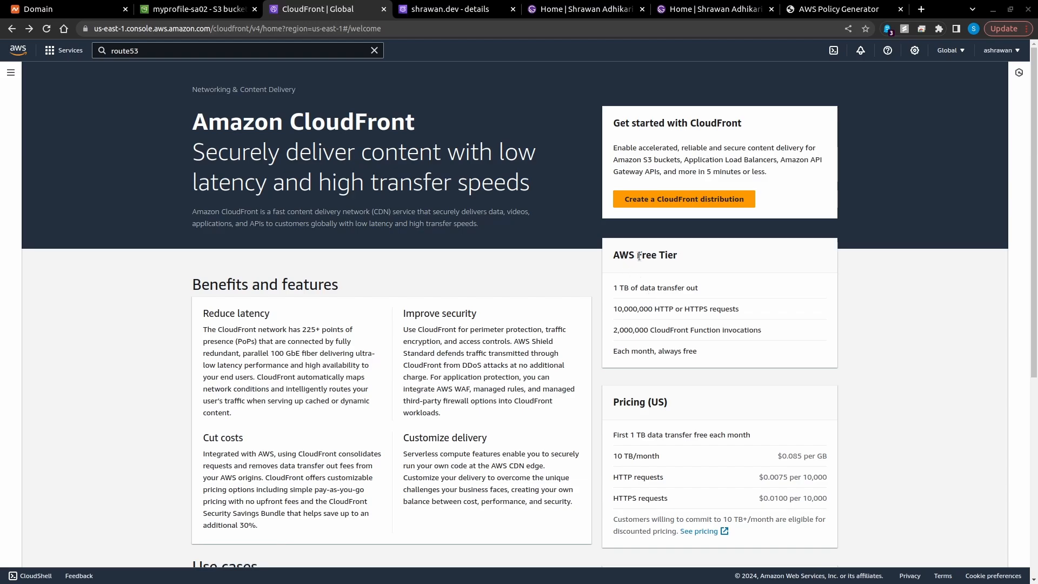
In the CloudFront console, start a new distribution using the myprofile-sa02 bucket's S3 website endpoint as the origin domain
{"action": "left_click", "coordinate": [703, 198]}
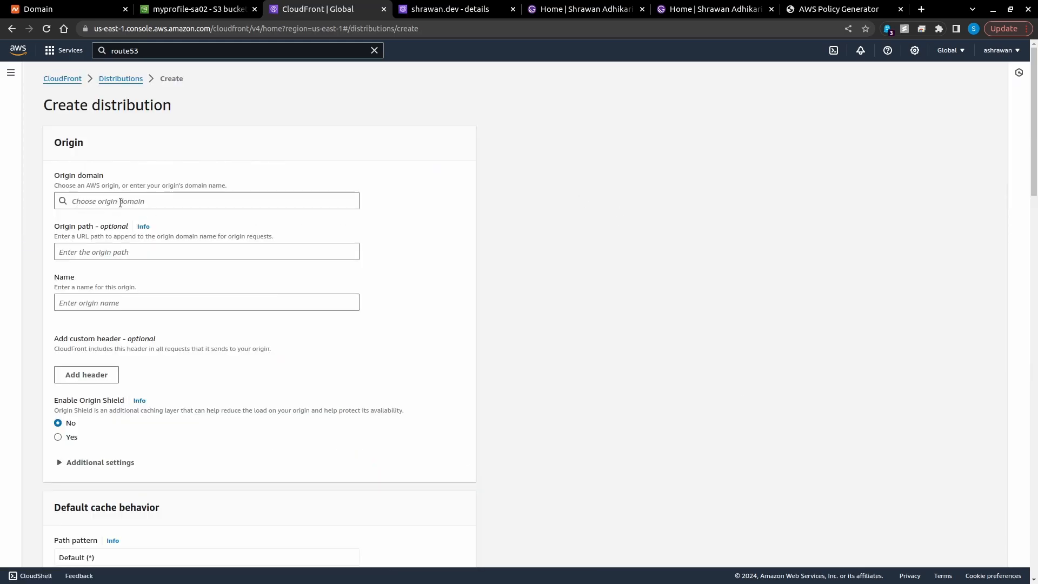
{"action": "left_click", "coordinate": [124, 202]}
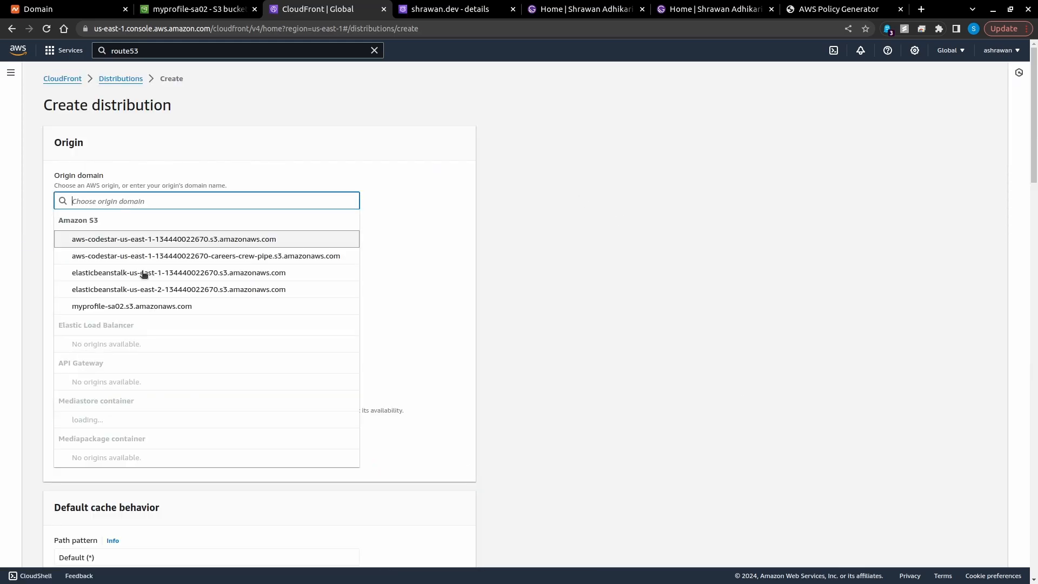
{"action": "left_click", "coordinate": [157, 306]}
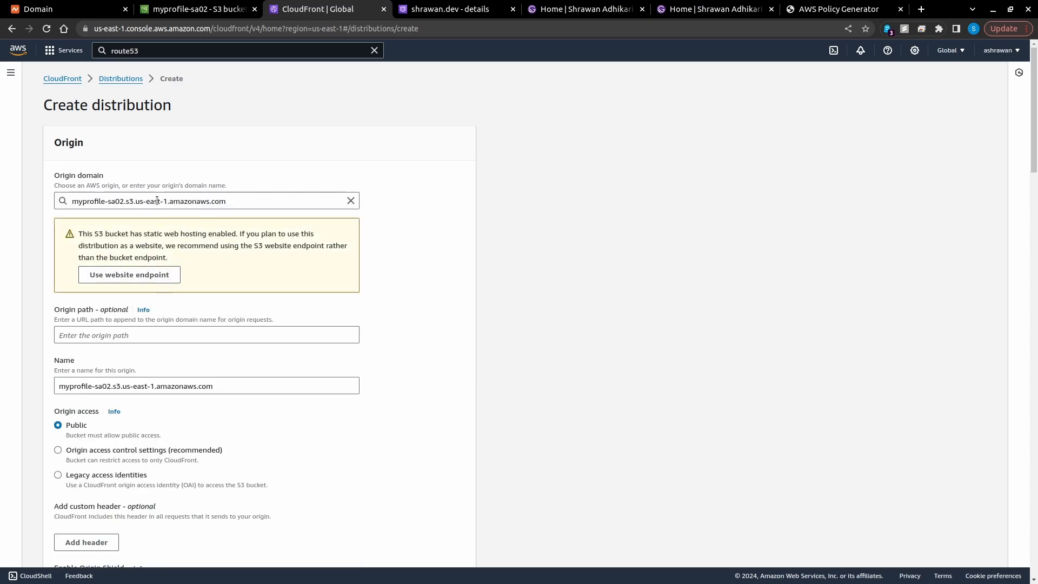
{"action": "left_click", "coordinate": [128, 276]}
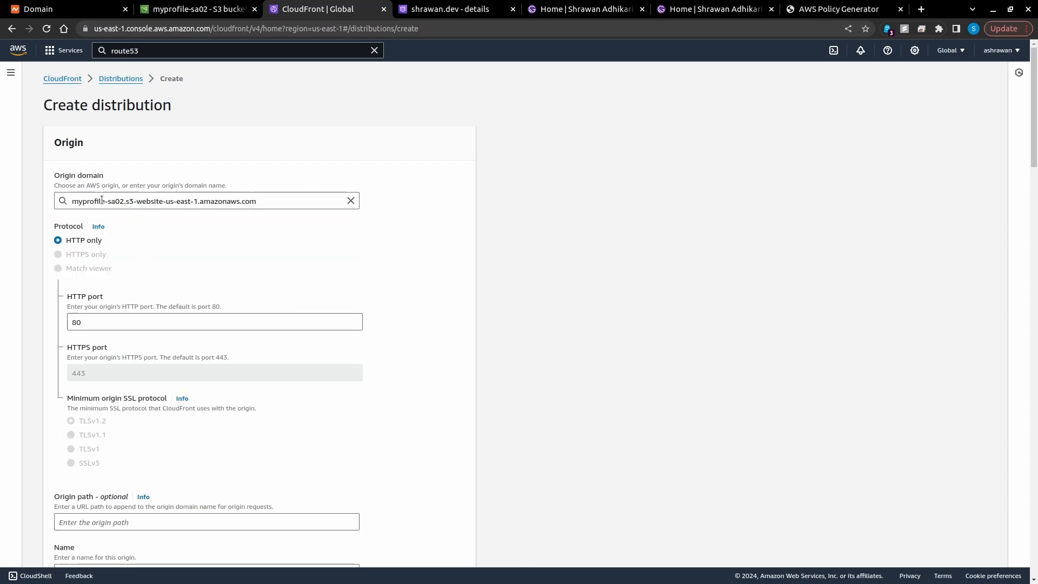
Set the default cache behavior's viewer protocol policy to Redirect HTTP to HTTPS
{"action": "scroll", "coordinate": [168, 239], "scroll_direction": "down", "scroll_amount": 2}
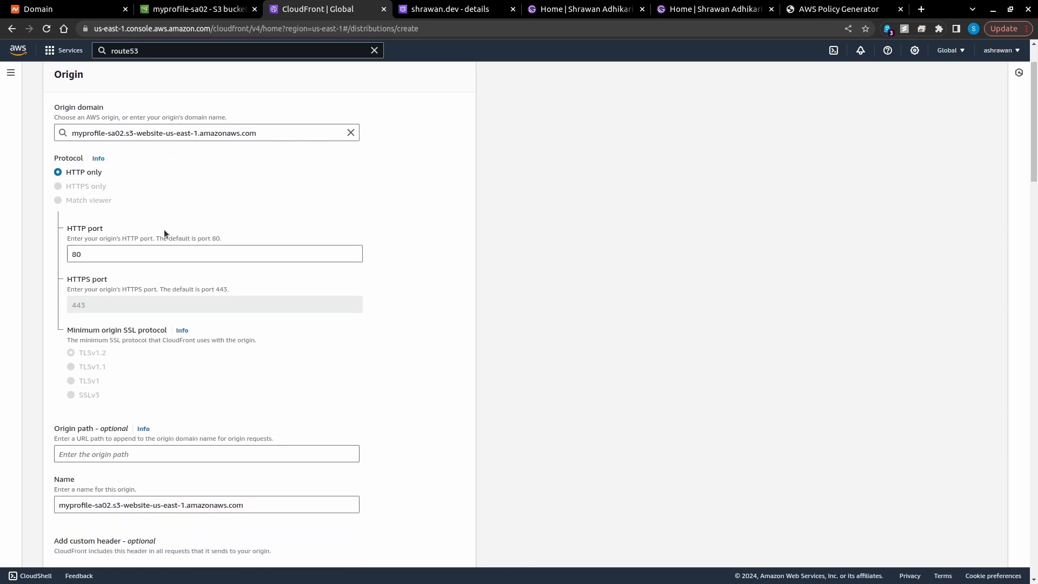
{"action": "scroll", "coordinate": [164, 233], "scroll_direction": "down", "scroll_amount": 5}
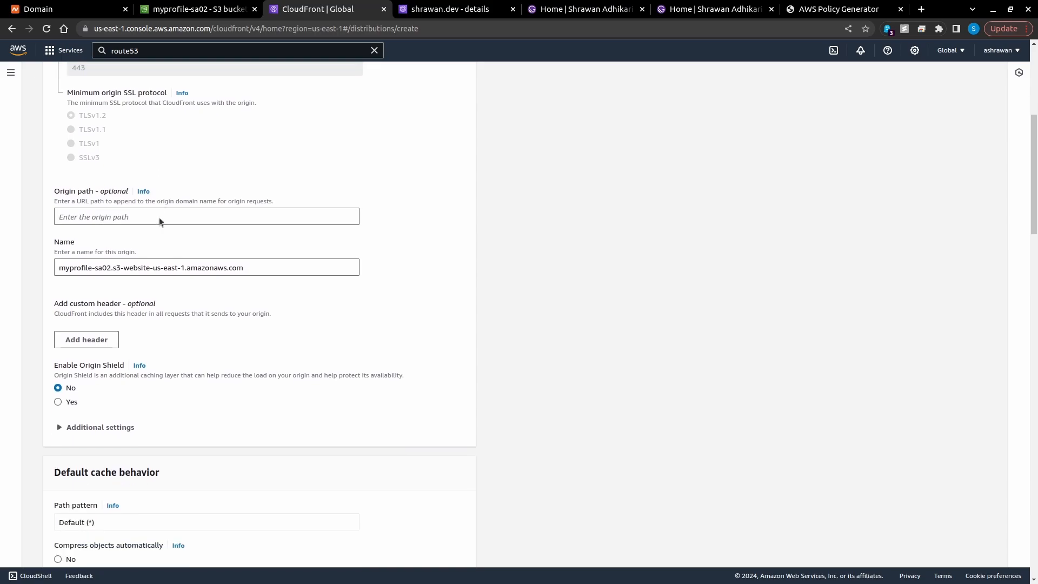
{"action": "scroll", "coordinate": [159, 217], "scroll_direction": "down", "scroll_amount": 3}
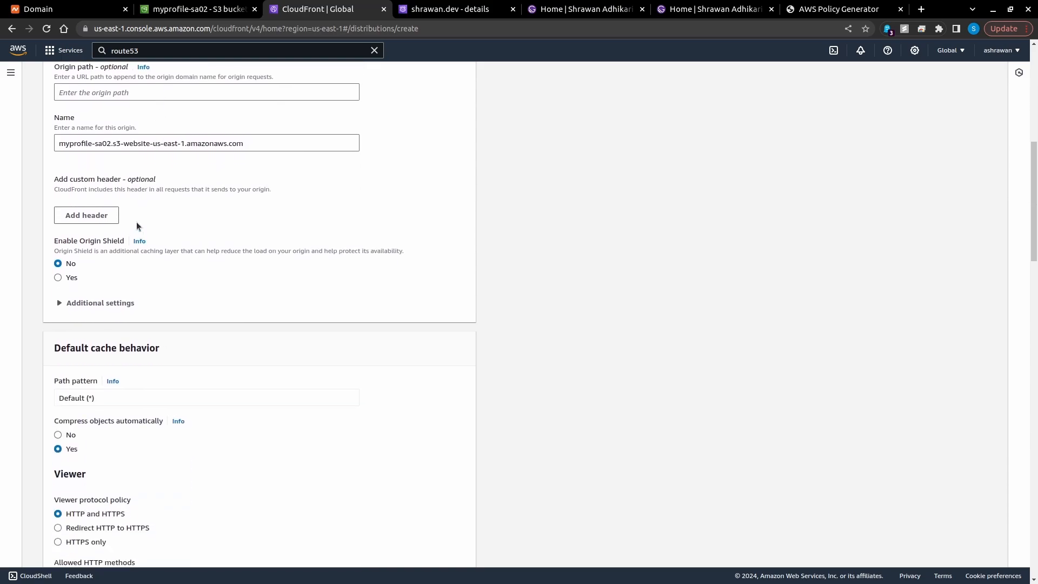
{"action": "scroll", "coordinate": [137, 224], "scroll_direction": "down", "scroll_amount": 5}
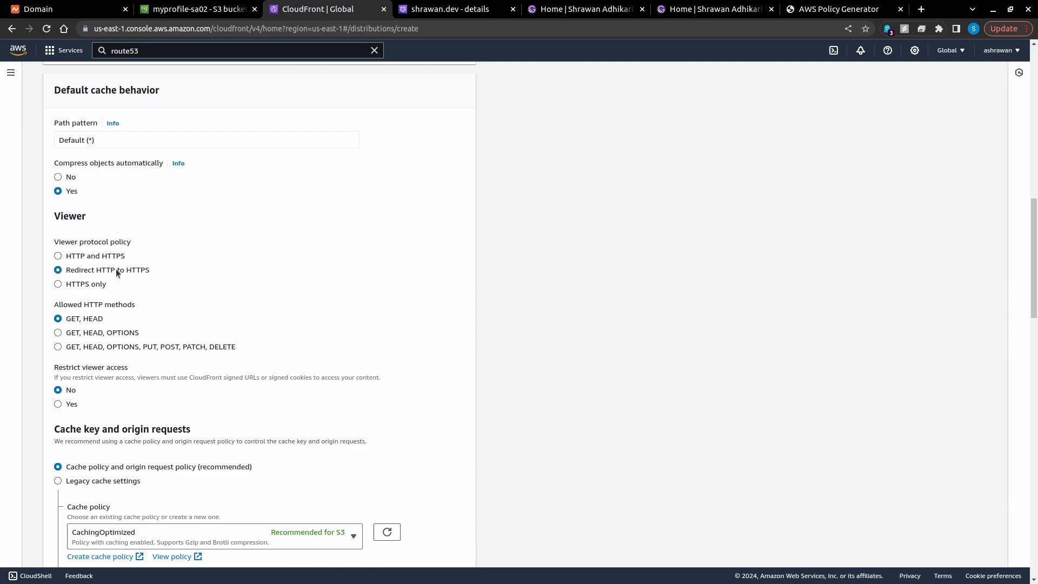
Add shrawan.dev as an alternate domain name (CNAME) in the distribution's settings
{"action": "scroll", "coordinate": [142, 272], "scroll_direction": "down", "scroll_amount": 2}
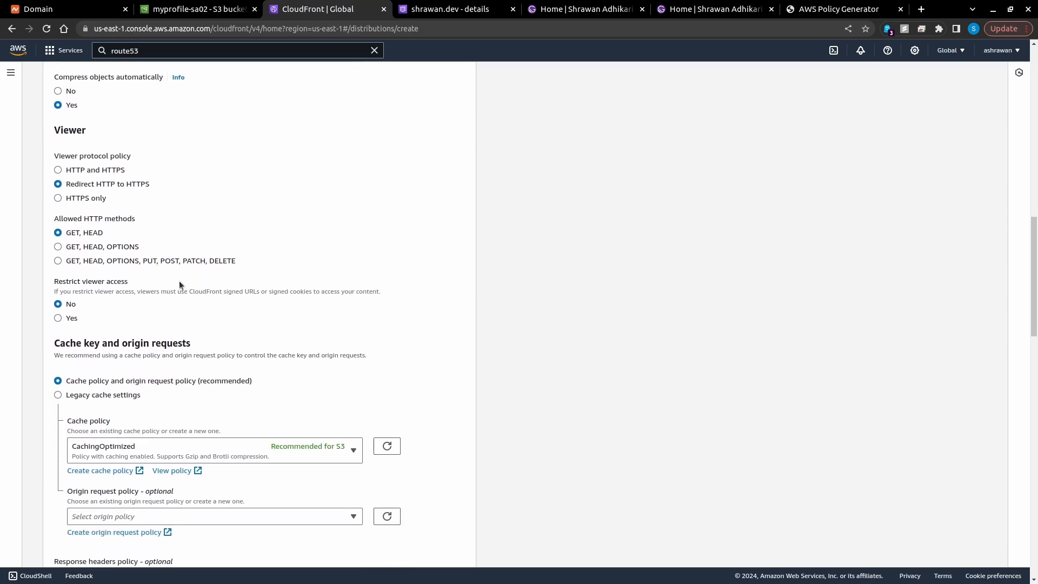
{"action": "scroll", "coordinate": [176, 287], "scroll_direction": "down", "scroll_amount": 3}
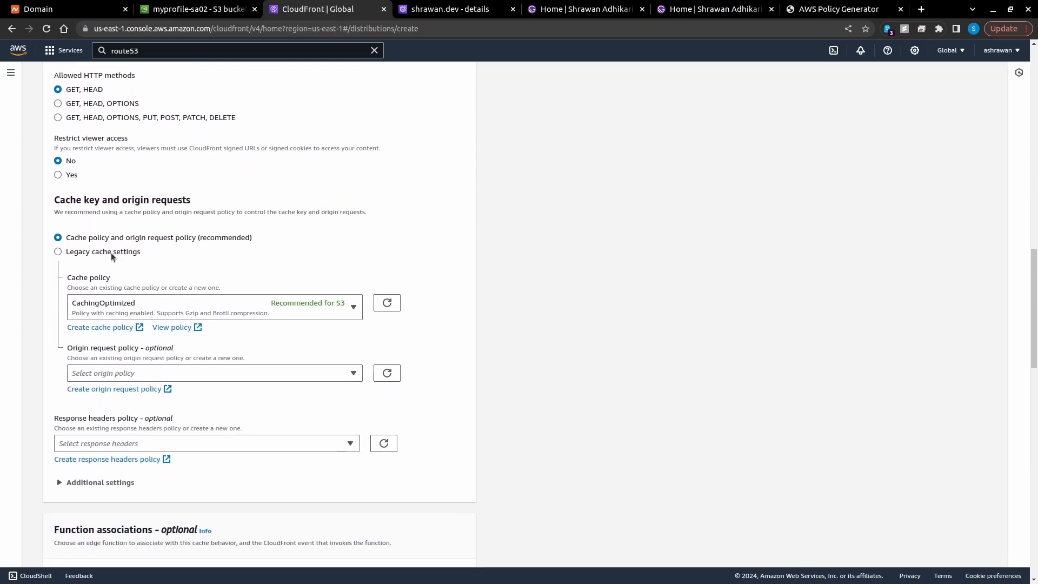
{"action": "scroll", "coordinate": [133, 278], "scroll_direction": "down", "scroll_amount": 3}
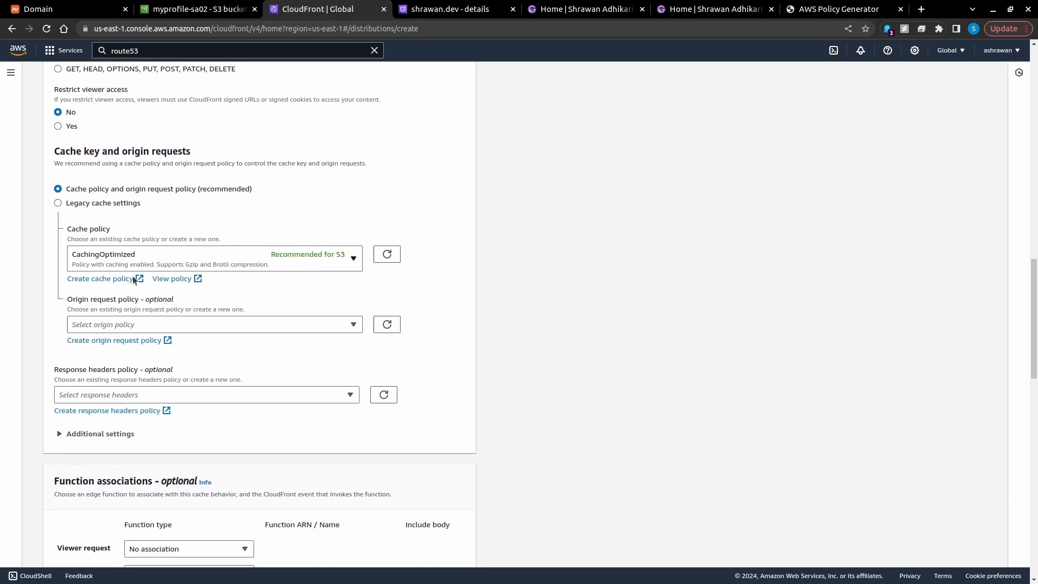
{"action": "scroll", "coordinate": [132, 279], "scroll_direction": "down", "scroll_amount": 3}
{"action": "scroll", "coordinate": [132, 278], "scroll_direction": "down", "scroll_amount": 4}
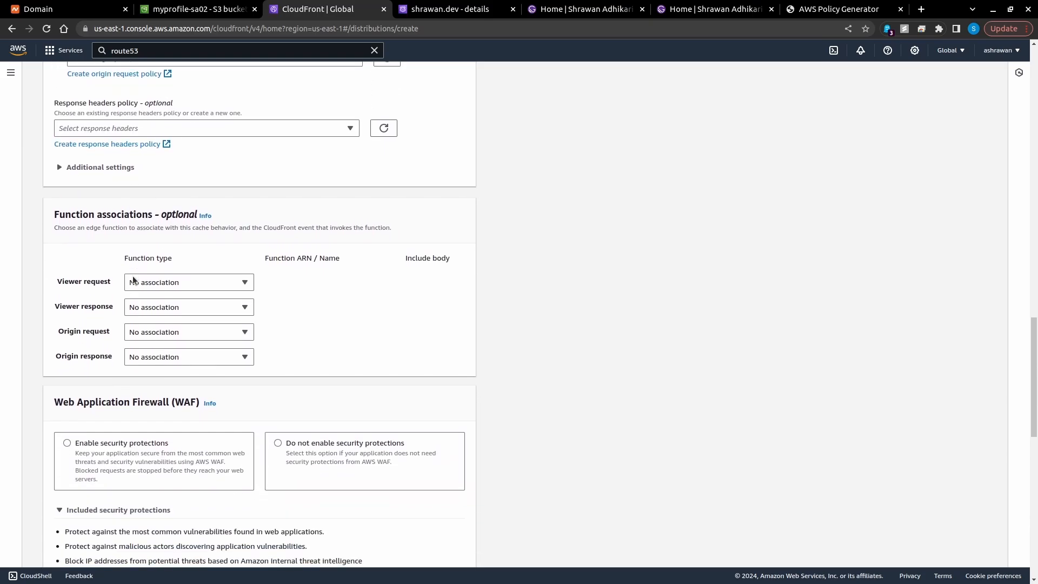
{"action": "scroll", "coordinate": [133, 278], "scroll_direction": "down", "scroll_amount": 7}
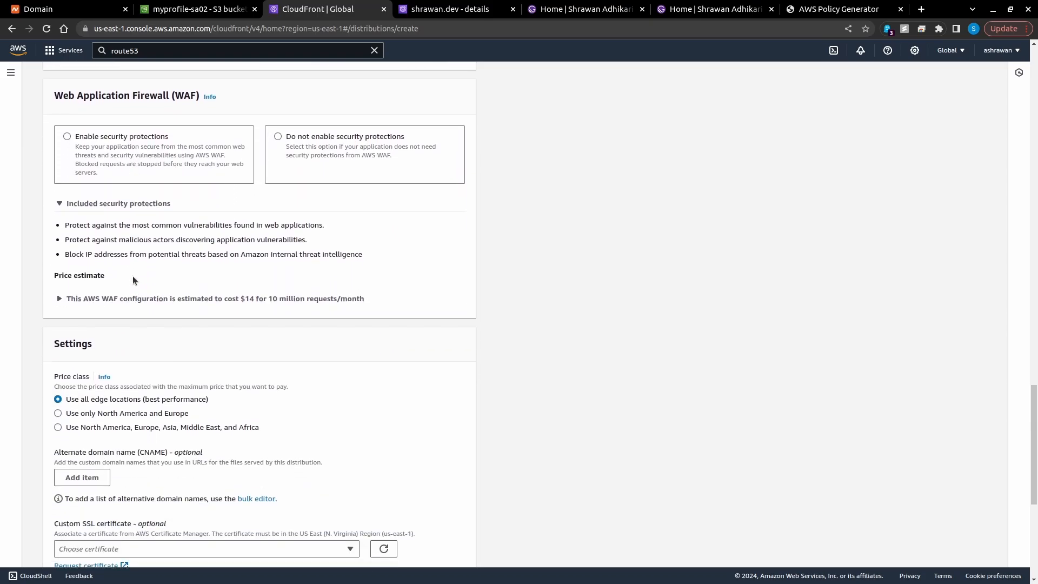
{"action": "scroll", "coordinate": [133, 278], "scroll_direction": "down", "scroll_amount": 3}
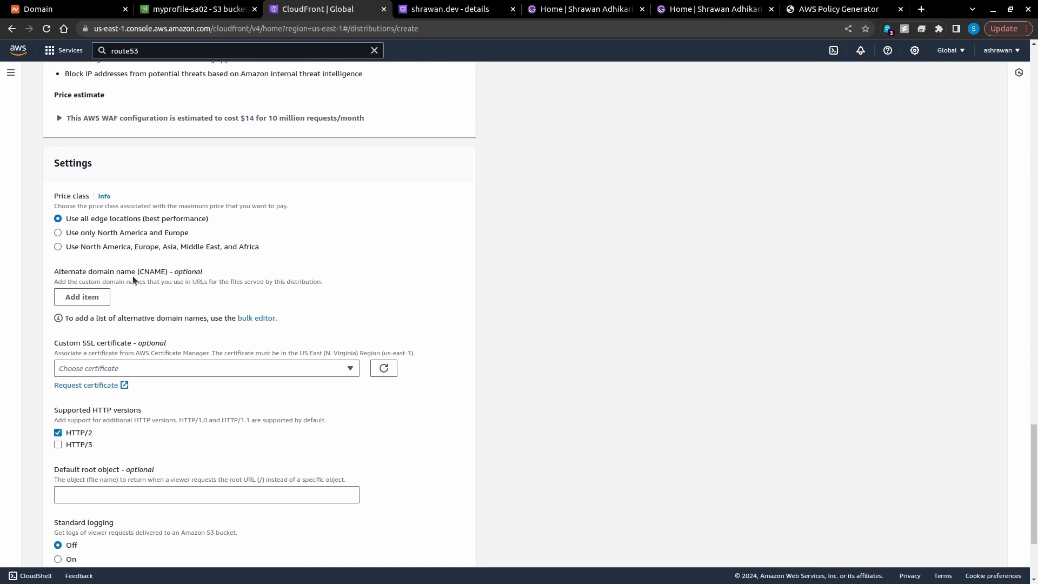
{"action": "left_click", "coordinate": [84, 298]}
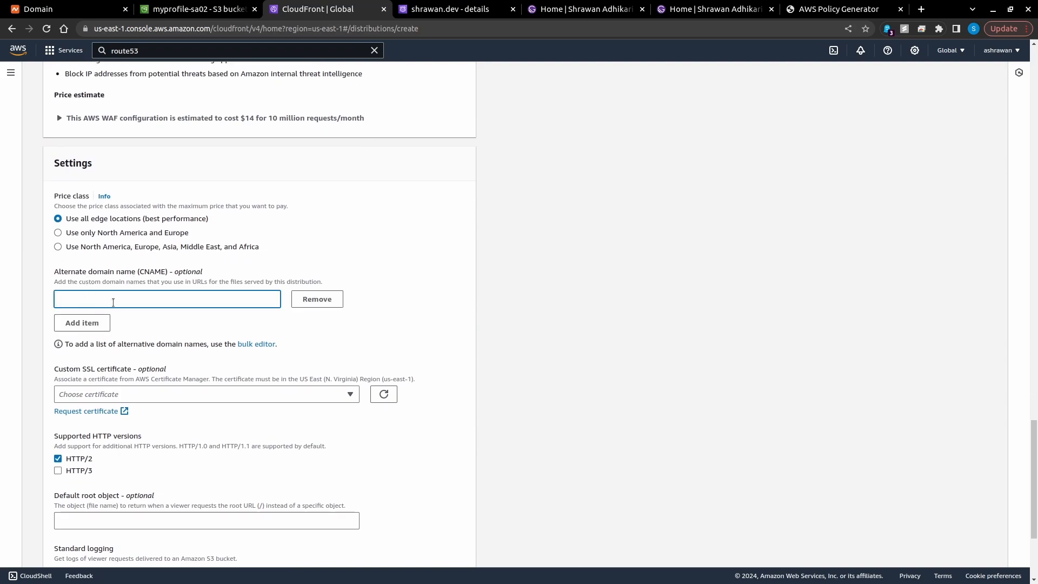
{"action": "type", "text": "shrawan.dev"}
Open the certificate request for the distribution's custom SSL certificate in AWS Certificate Manager and proceed with a public certificate
{"action": "scroll", "coordinate": [167, 390], "scroll_direction": "down", "scroll_amount": 1}
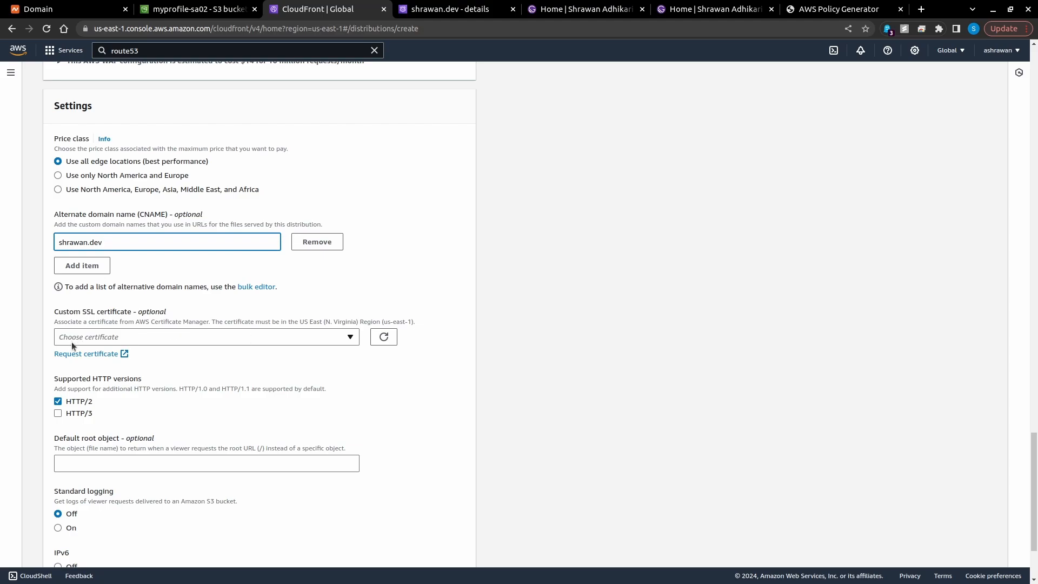
{"action": "right_click", "coordinate": [104, 352]}
{"action": "left_click", "coordinate": [135, 359]}
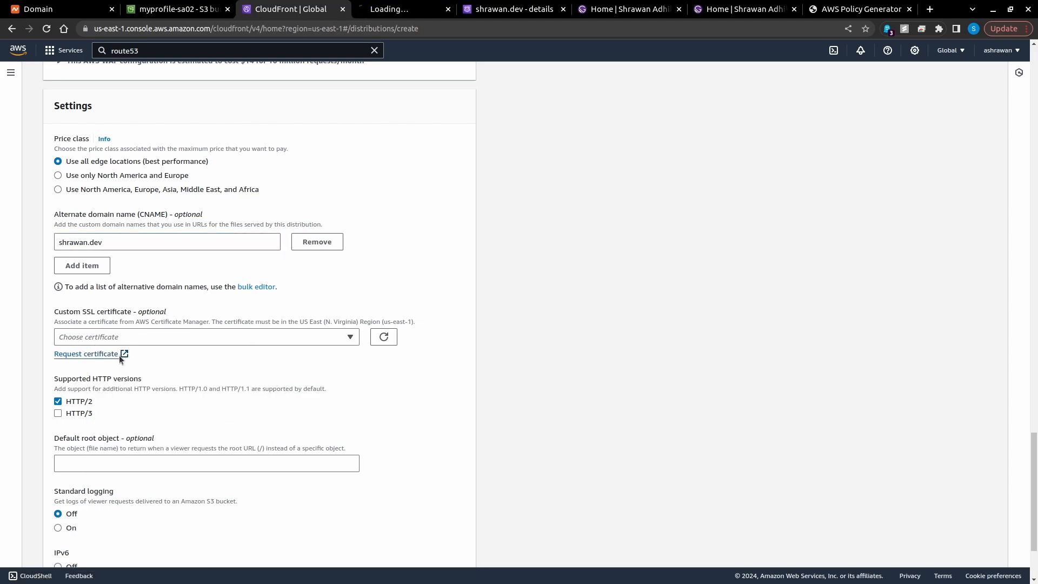
{"action": "left_click", "coordinate": [401, 11]}
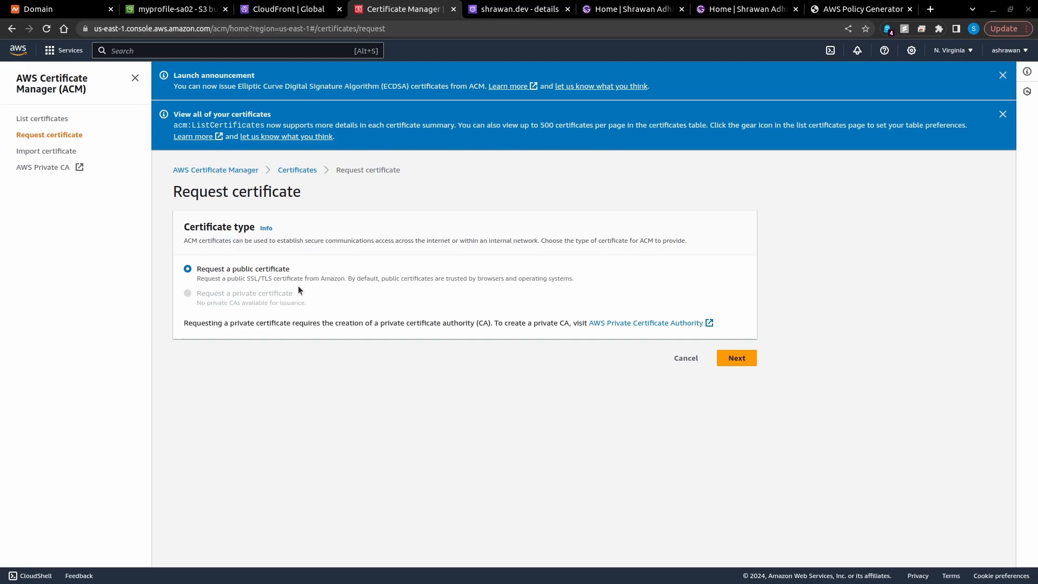
{"action": "left_click", "coordinate": [735, 359]}
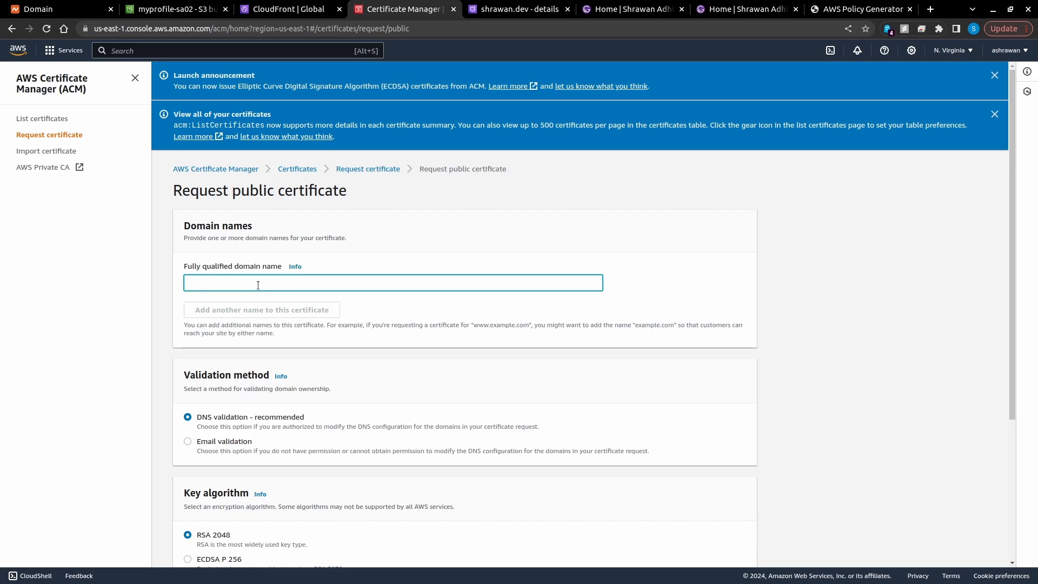
Submit the public certificate request for the domain name shrawan.dev, keeping DNS validation and the RSA 2048 key algorithm
{"action": "type", "text": "shrawan.dev"}
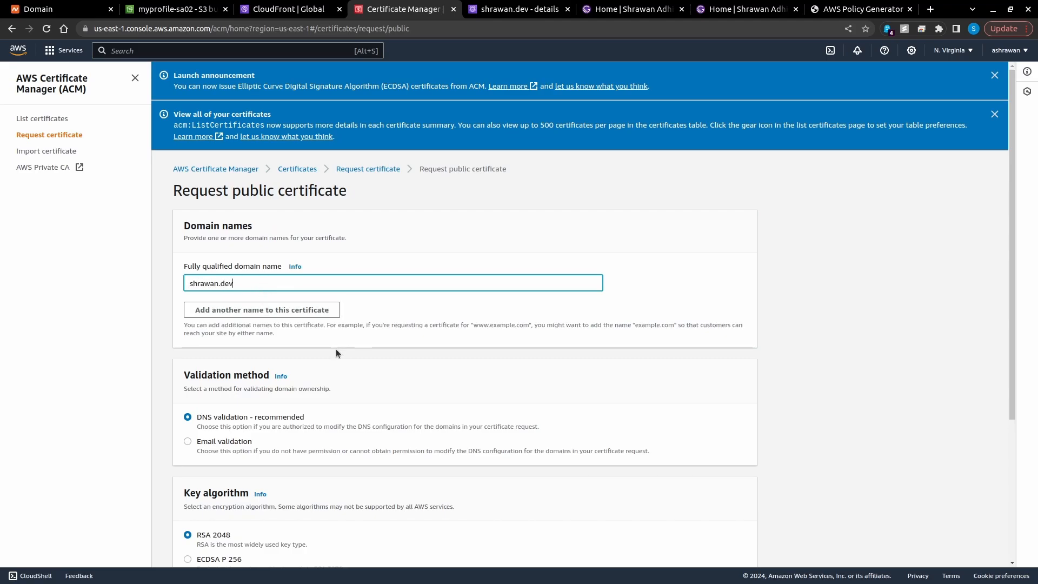
{"action": "scroll", "coordinate": [331, 348], "scroll_direction": "down", "scroll_amount": 3}
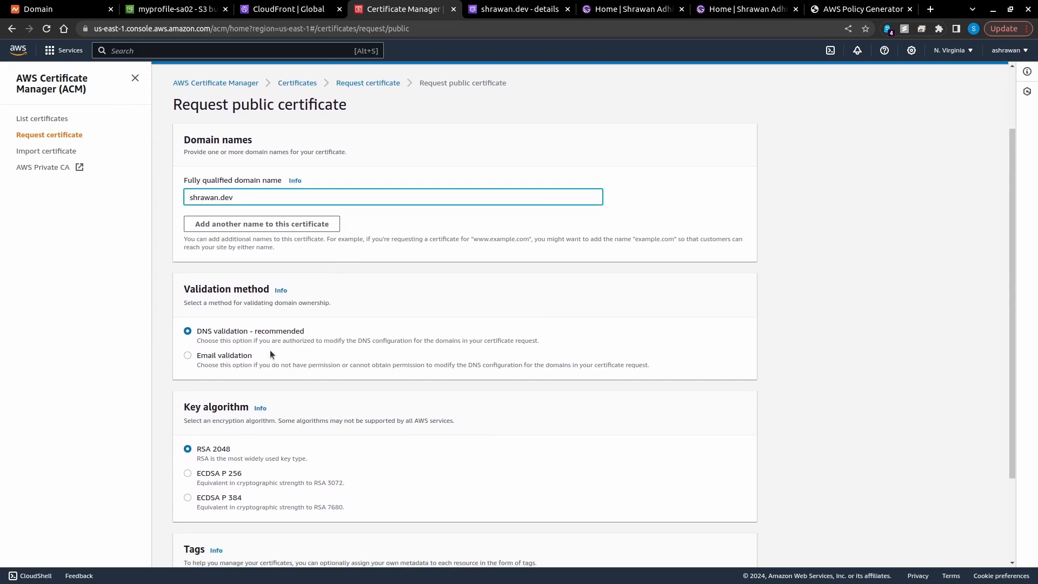
{"action": "scroll", "coordinate": [303, 336], "scroll_direction": "down", "scroll_amount": 2}
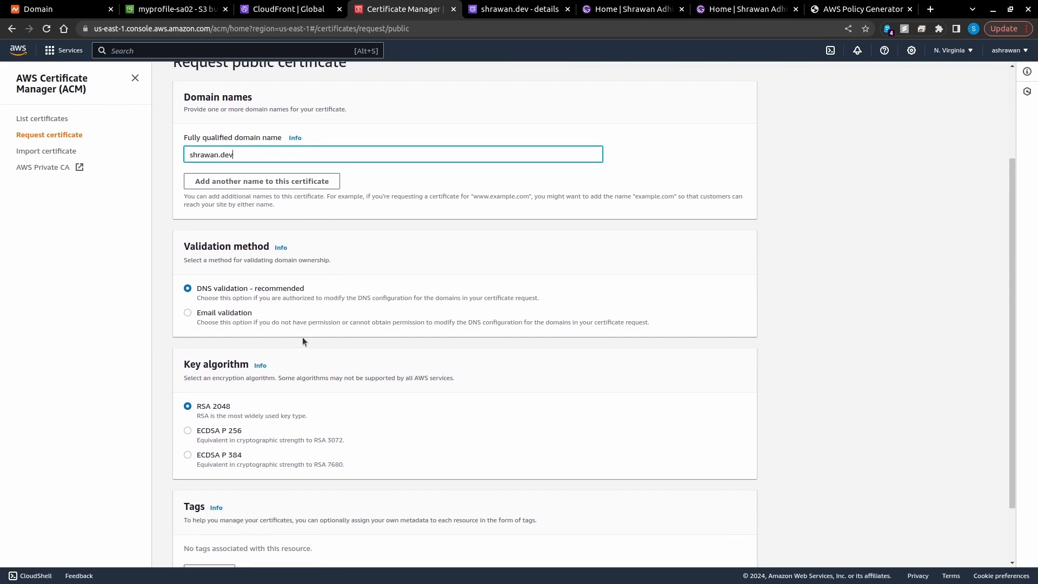
{"action": "scroll", "coordinate": [303, 336], "scroll_direction": "down", "scroll_amount": 2}
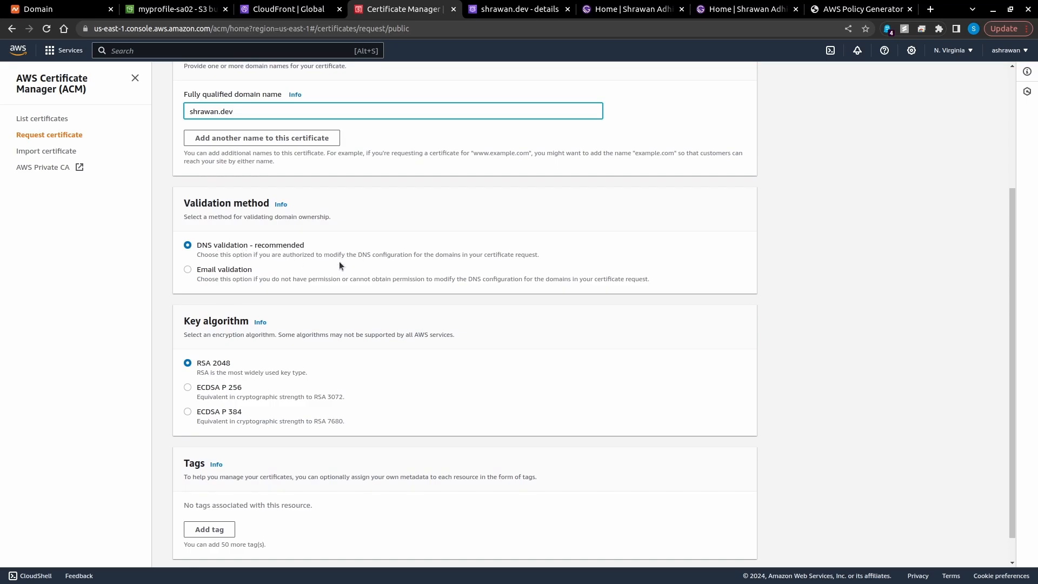
{"action": "scroll", "coordinate": [344, 266], "scroll_direction": "down", "scroll_amount": 1}
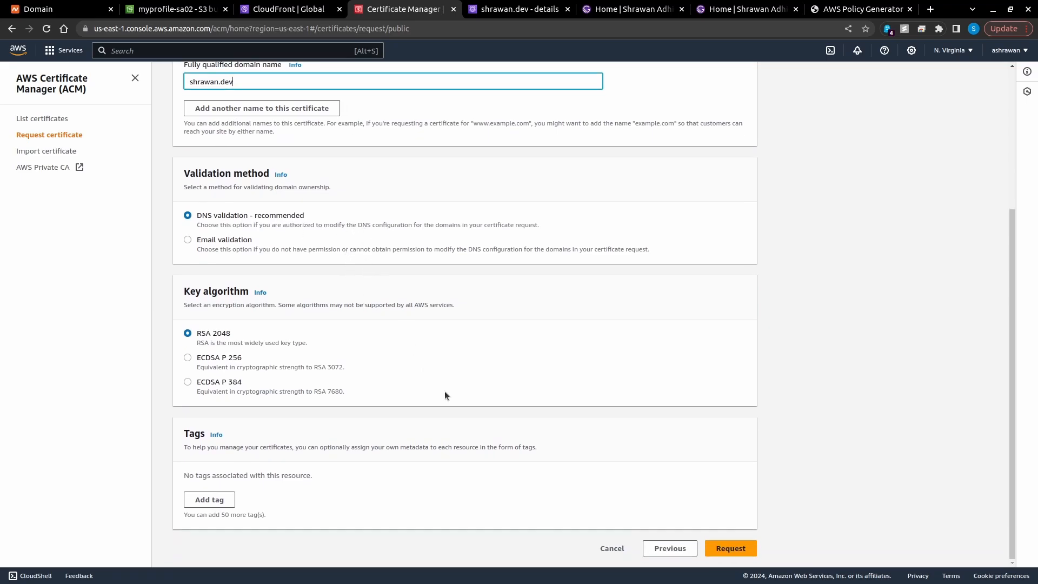
{"action": "scroll", "coordinate": [660, 385], "scroll_direction": "up", "scroll_amount": 2}
{"action": "scroll", "coordinate": [630, 375], "scroll_direction": "down", "scroll_amount": 2}
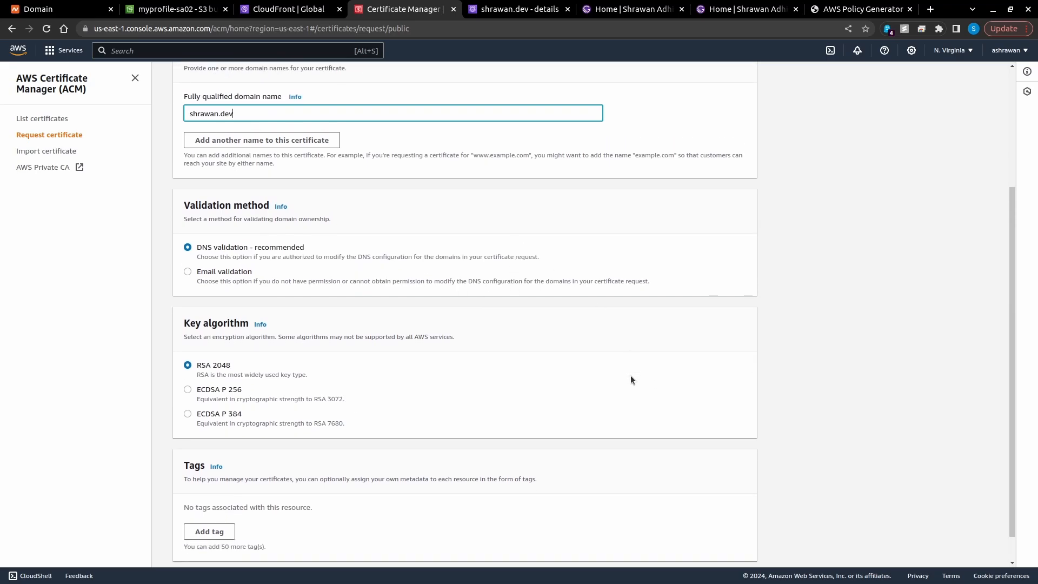
{"action": "left_click", "coordinate": [735, 548]}
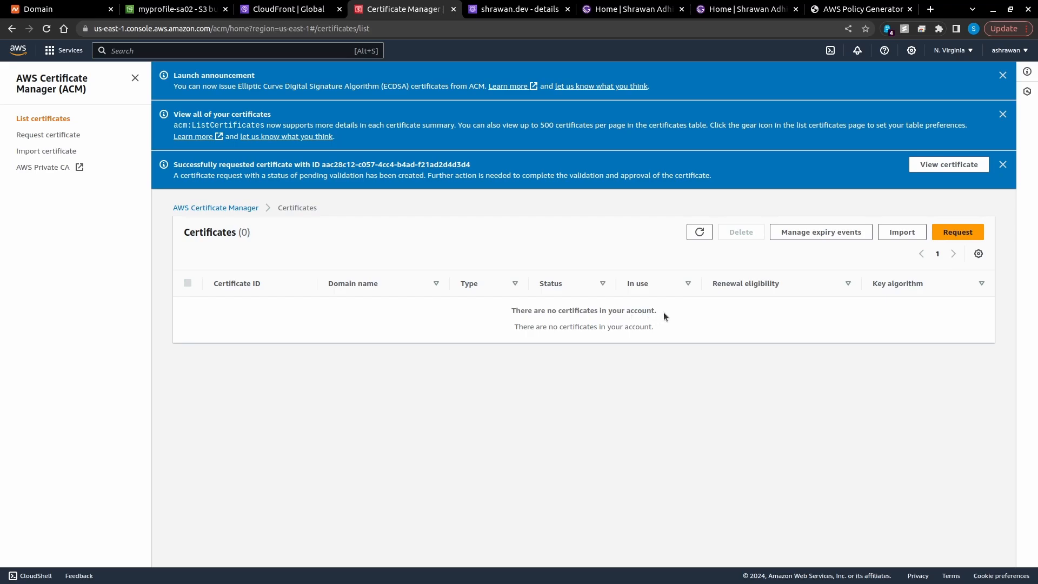
Open the requested shrawan.dev certificate and create its CNAME validation record in Route 53
{"action": "left_click", "coordinate": [945, 165]}
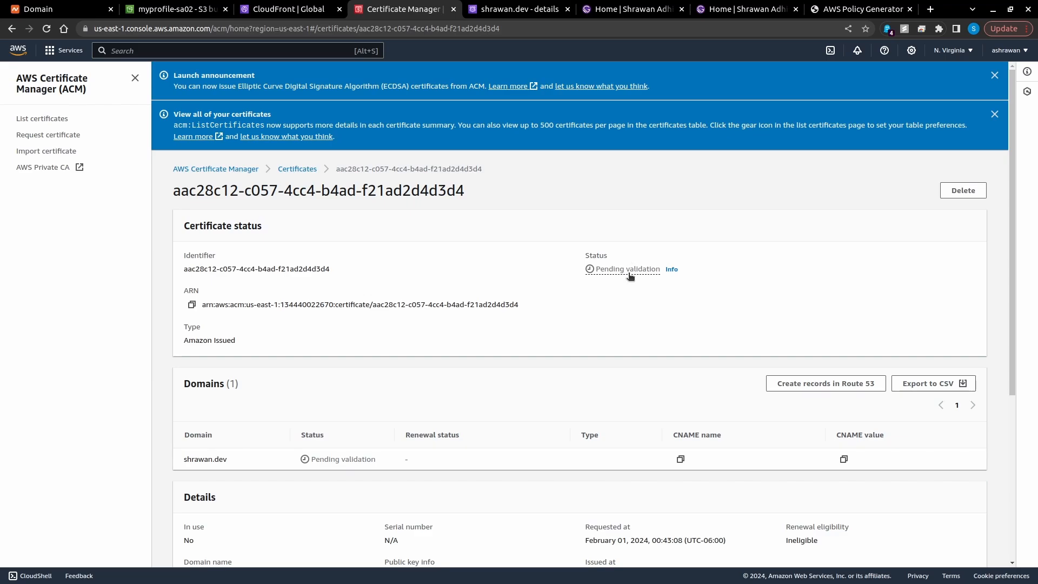
{"action": "scroll", "coordinate": [634, 299], "scroll_direction": "down", "scroll_amount": 3}
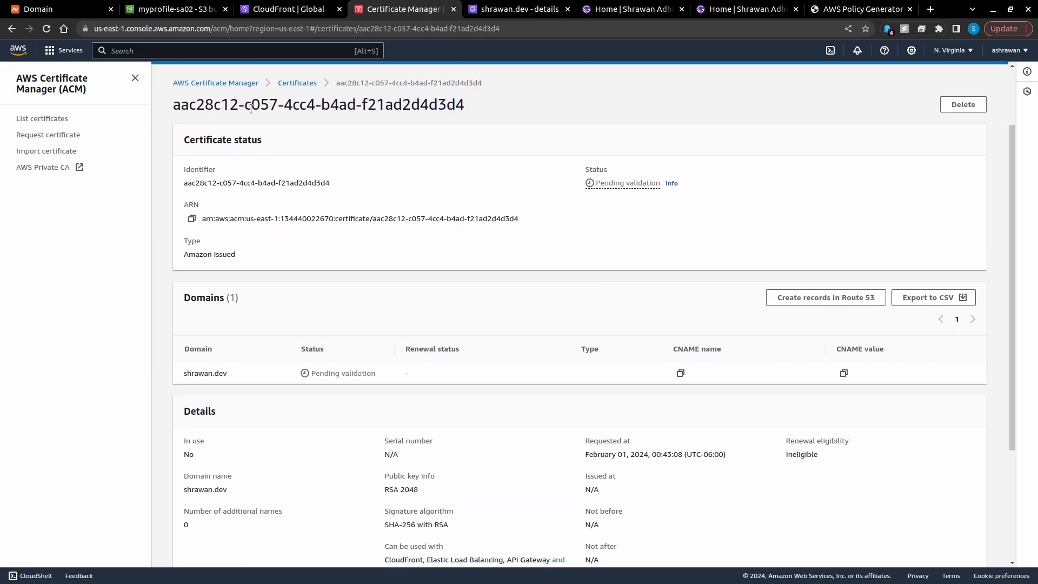
{"action": "left_click", "coordinate": [296, 84]}
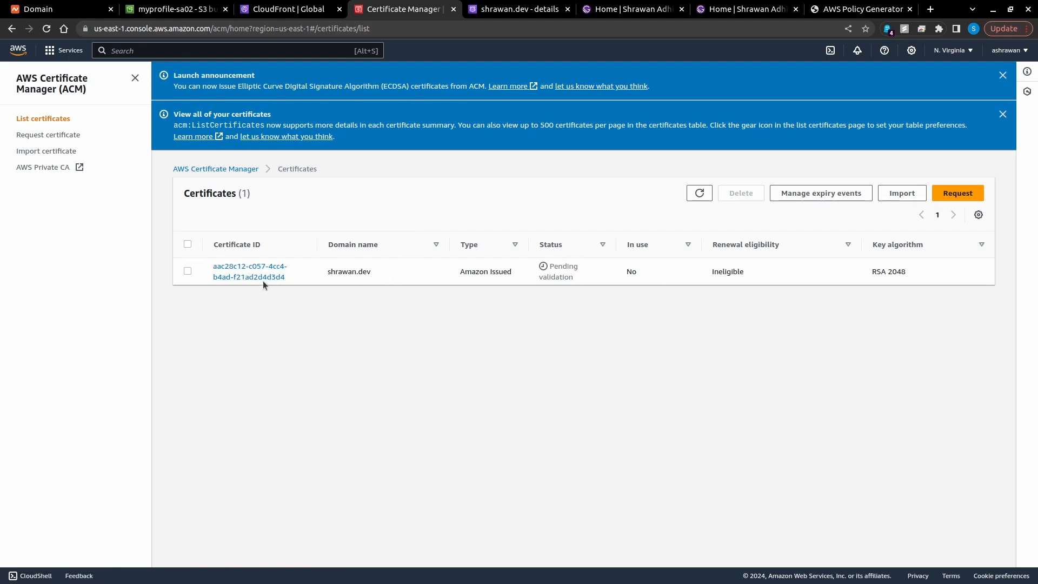
{"action": "left_click", "coordinate": [249, 277]}
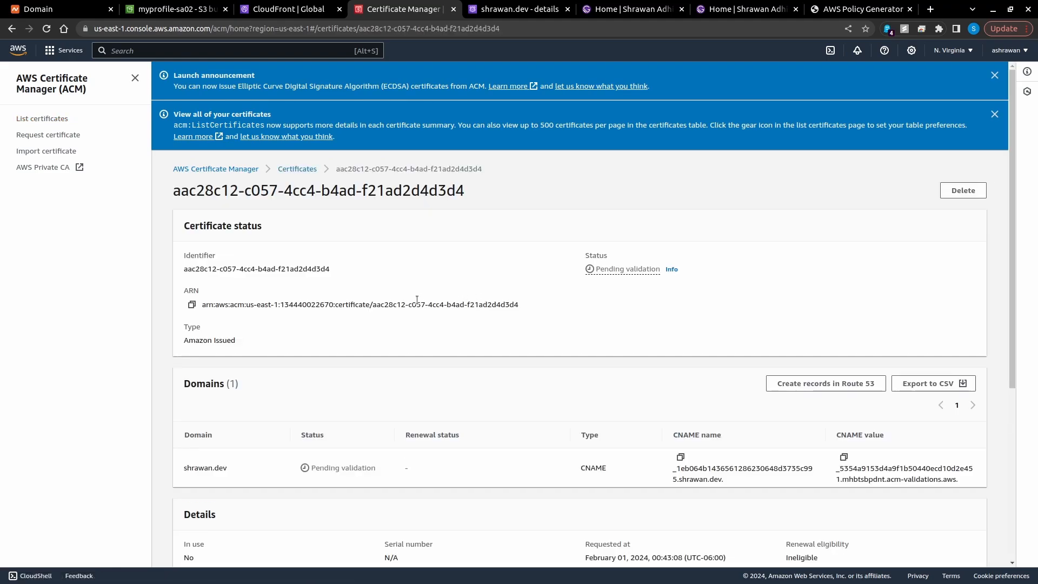
{"action": "scroll", "coordinate": [417, 300], "scroll_direction": "down", "scroll_amount": 5}
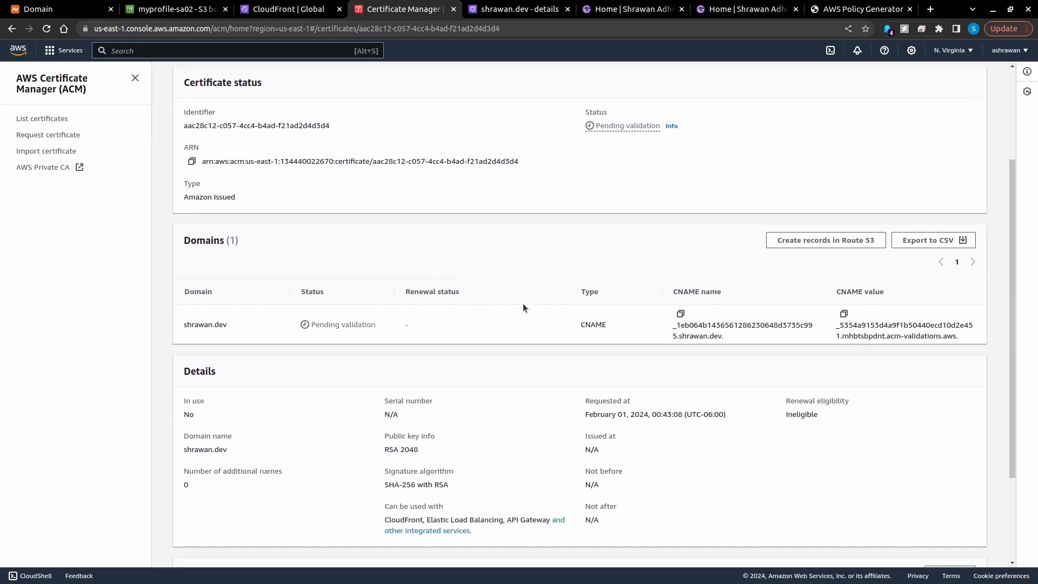
{"action": "left_click", "coordinate": [852, 242]}
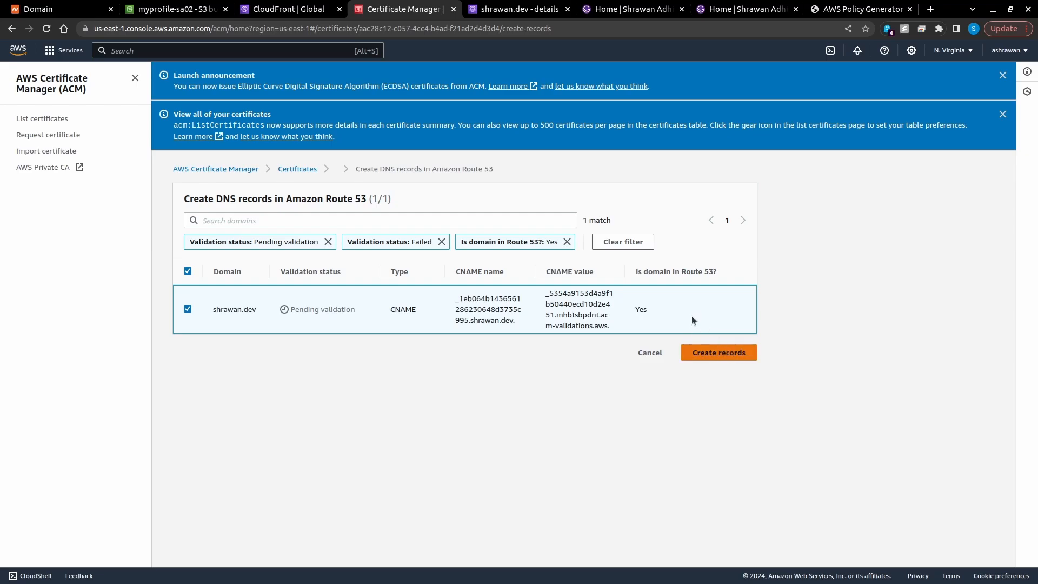
{"action": "left_click", "coordinate": [701, 350]}
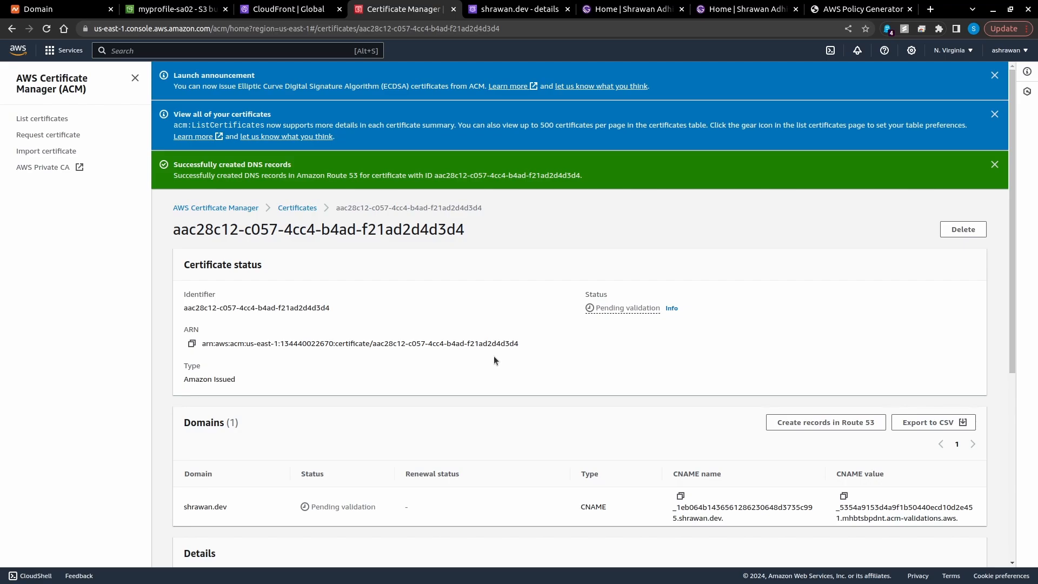
Check the validation record type in the certificate's details and its status in the certificates list
{"action": "scroll", "coordinate": [495, 357], "scroll_direction": "down", "scroll_amount": 3}
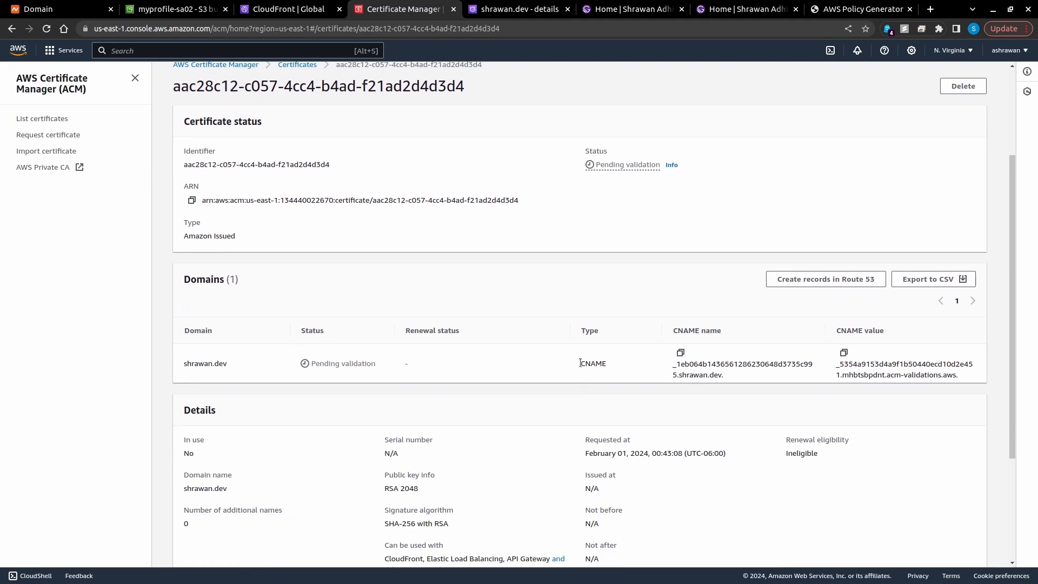
{"action": "left_click_drag", "start_coordinate": [581, 364], "coordinate": [603, 365]}
{"action": "scroll", "coordinate": [458, 328], "scroll_direction": "down", "scroll_amount": 1}
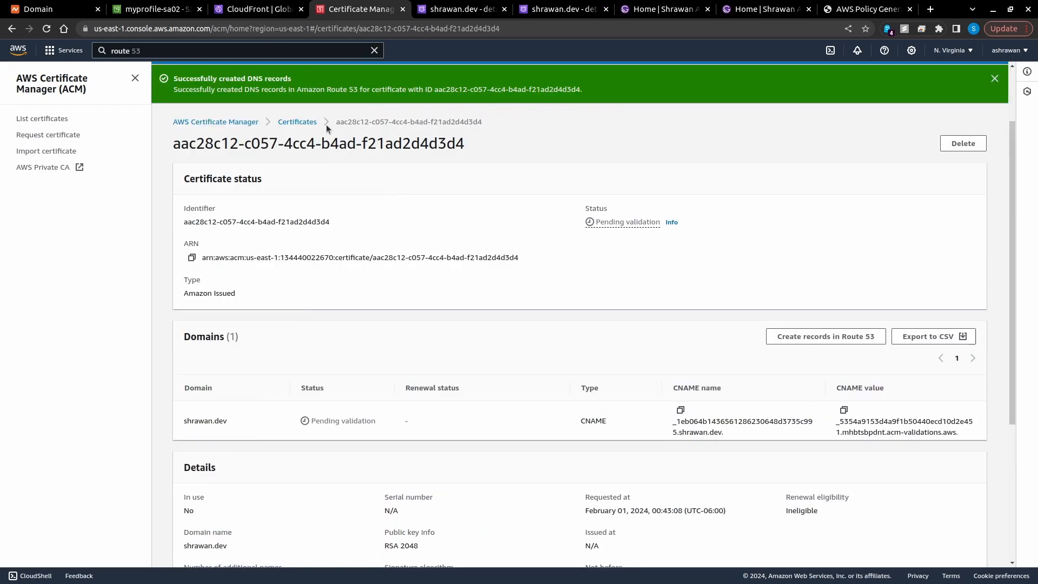
{"action": "left_click", "coordinate": [301, 121]}
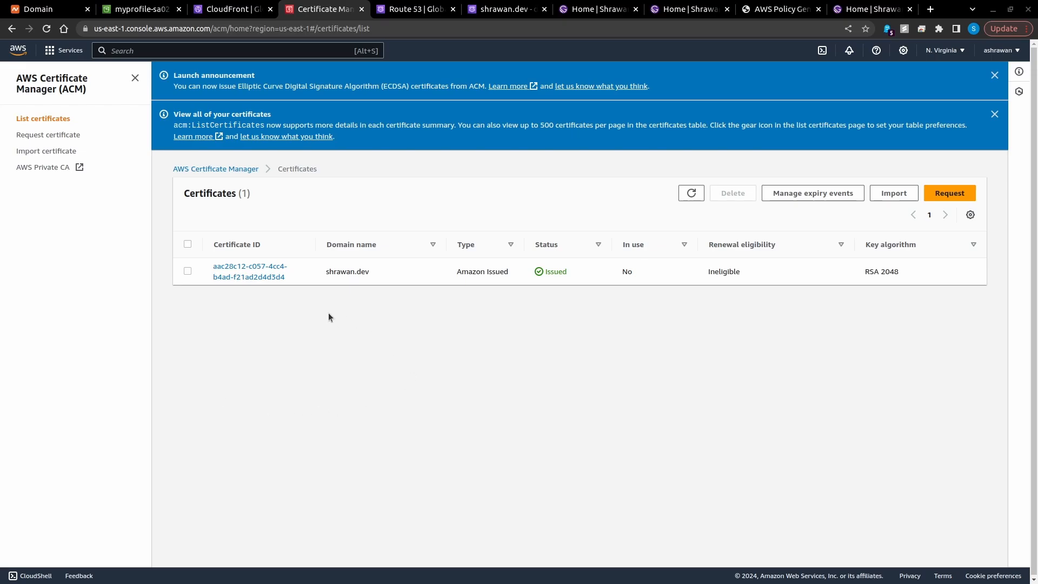
{"action": "left_click_drag", "start_coordinate": [566, 272], "coordinate": [559, 277]}
Back in the CloudFront distribution form, refresh the certificate choices, select the shrawan.dev ACM certificate and create the distribution
{"action": "left_click", "coordinate": [227, 9]}
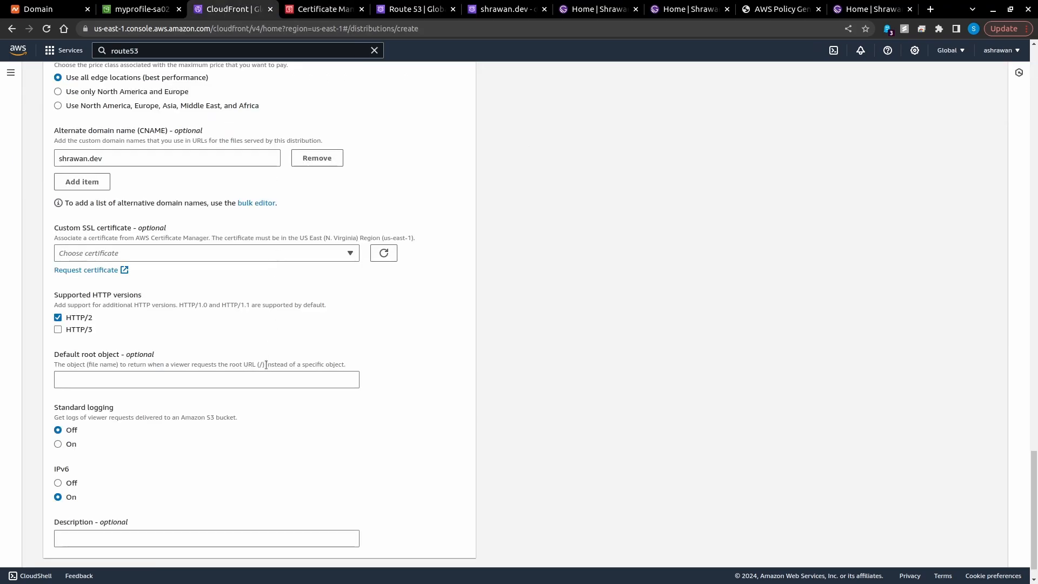
{"action": "left_click", "coordinate": [381, 255]}
{"action": "left_click", "coordinate": [293, 259]}
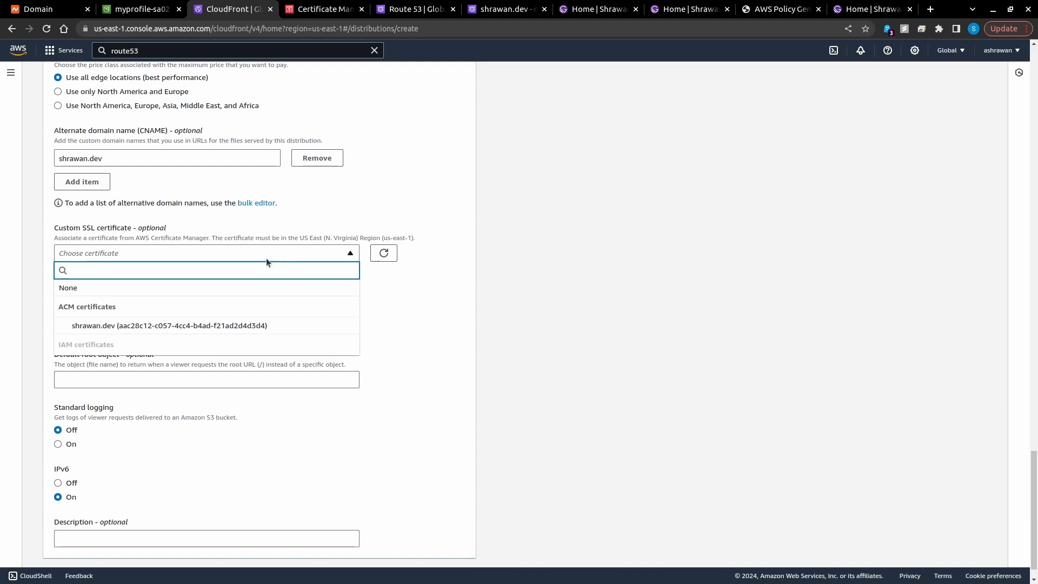
{"action": "left_click", "coordinate": [165, 329]}
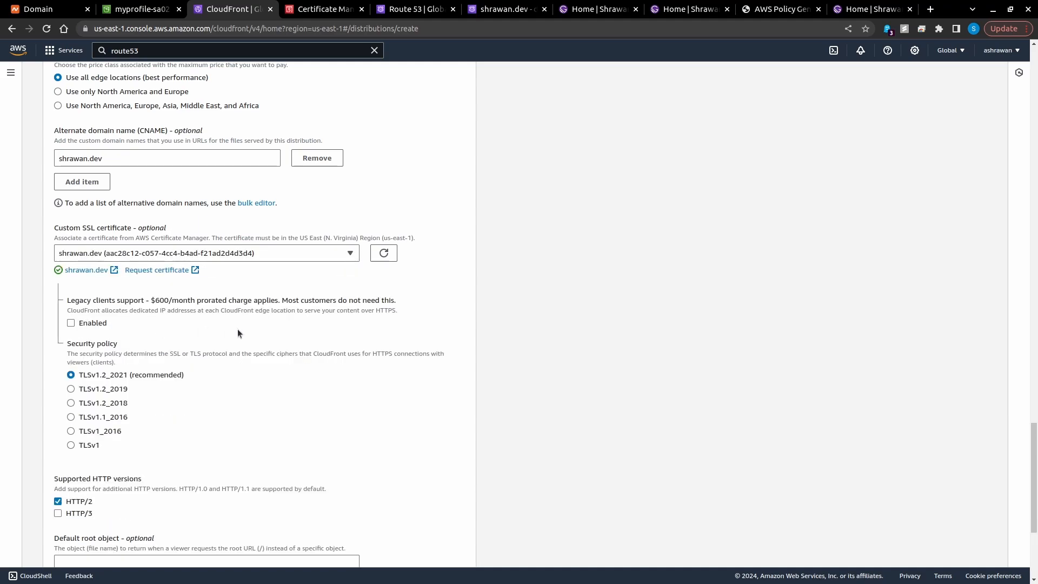
{"action": "scroll", "coordinate": [258, 351], "scroll_direction": "down", "scroll_amount": 4}
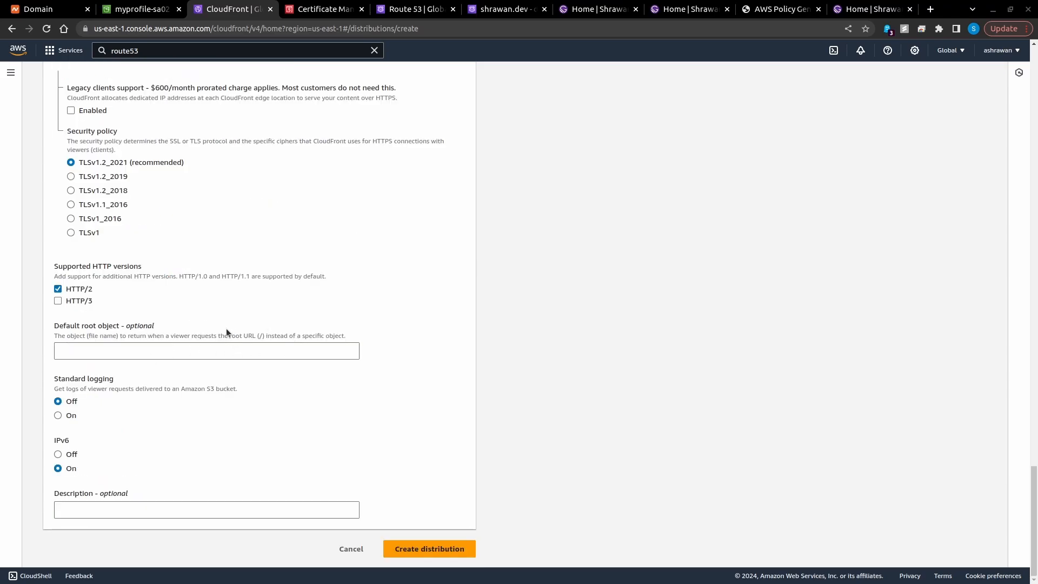
{"action": "left_click", "coordinate": [452, 551]}
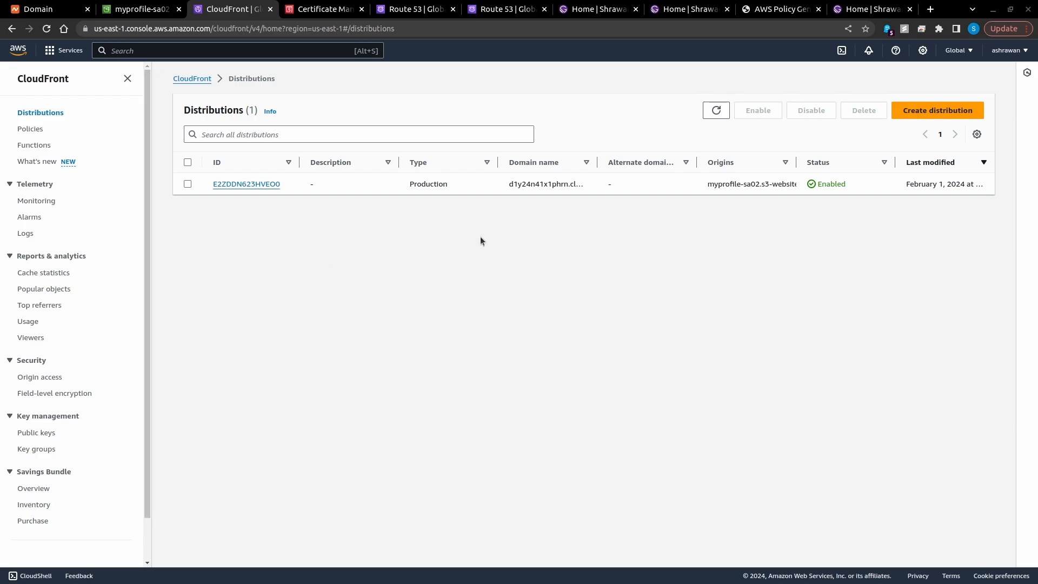
In the Route 53 record form, make the root-domain A record an alias to a CloudFront distribution, and check the live shrawan.dev site
{"action": "left_click", "coordinate": [413, 9]}
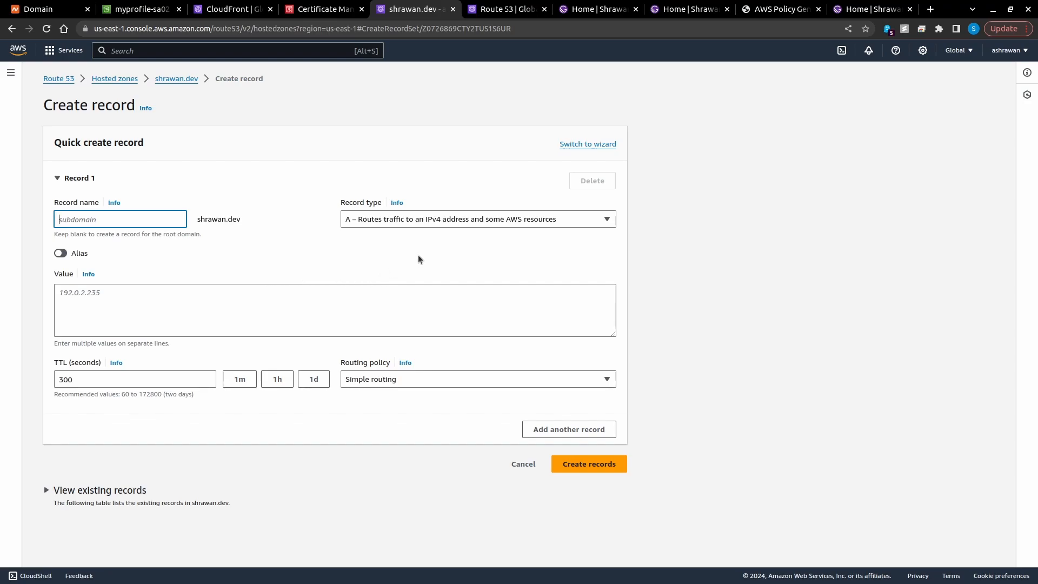
{"action": "left_click", "coordinate": [60, 254]}
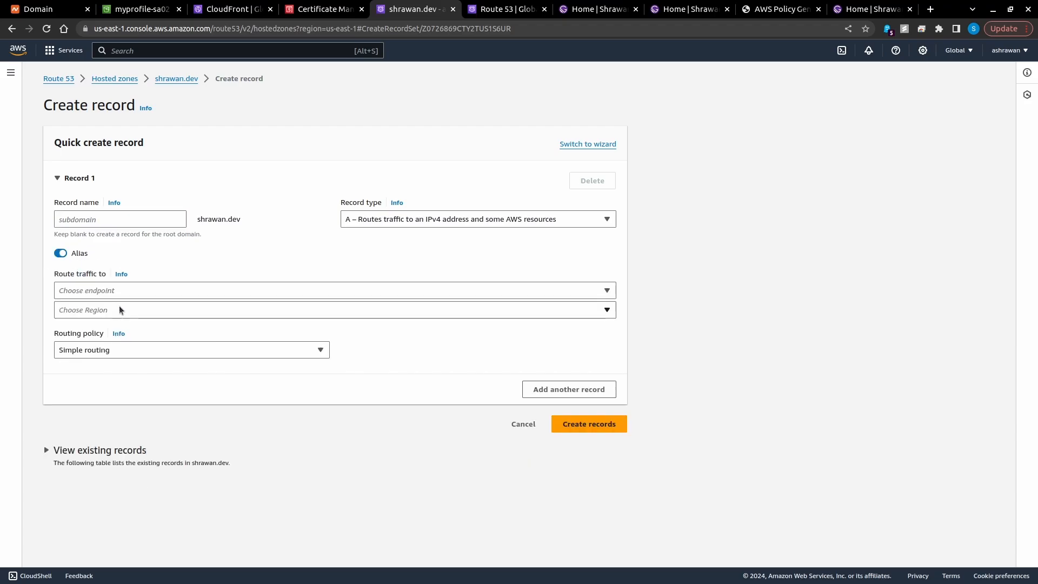
{"action": "left_click", "coordinate": [112, 295]}
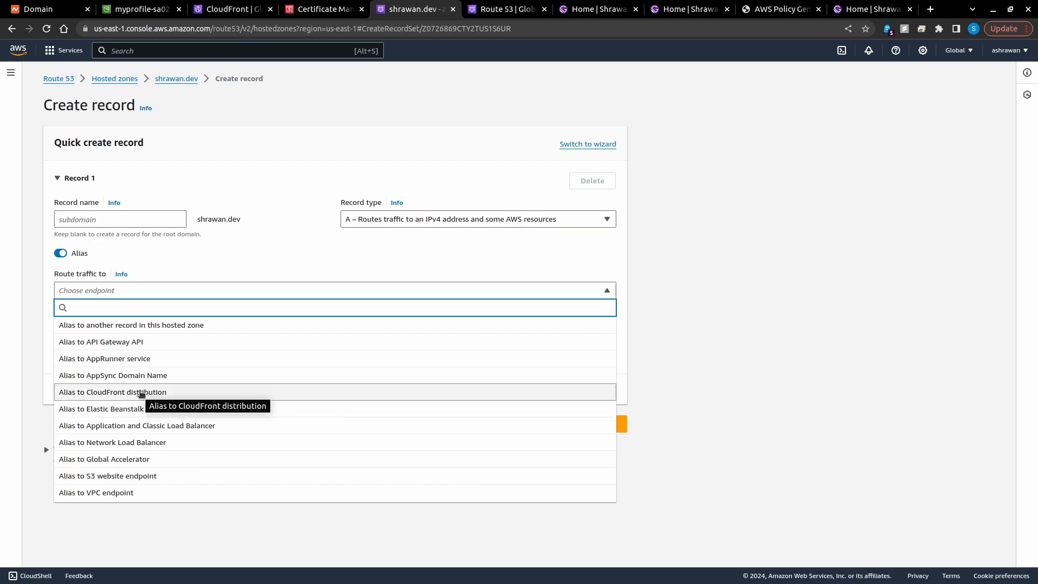
{"action": "left_click", "coordinate": [141, 393]}
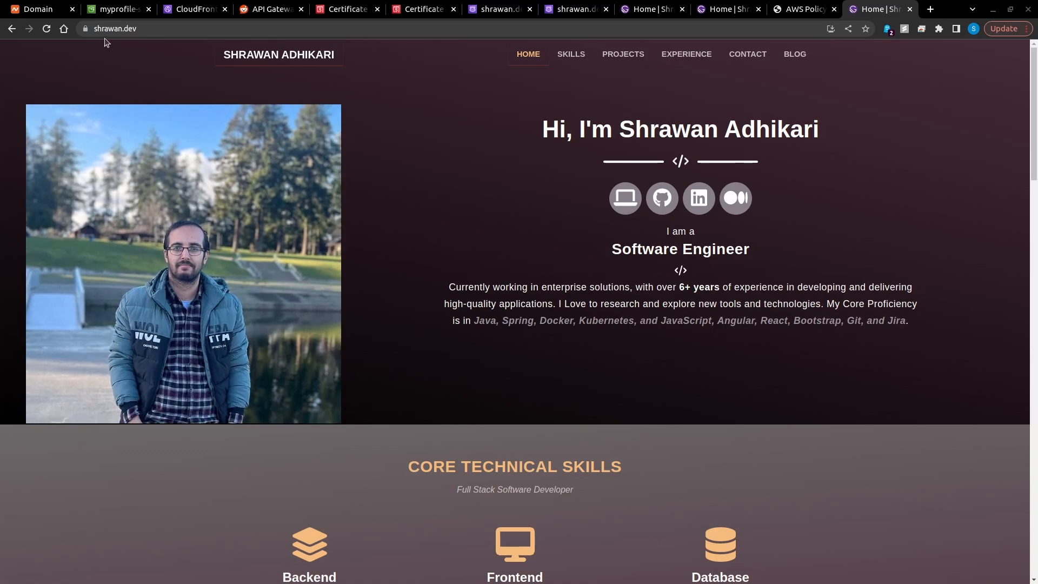
{"action": "left_click", "coordinate": [95, 31]}
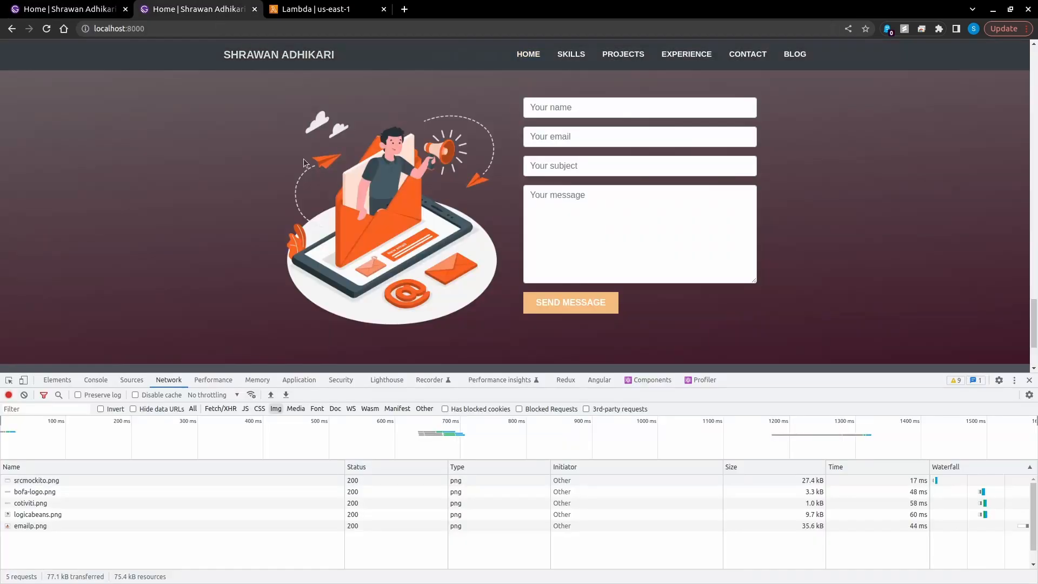
Review the portfolio's contact form on localhost:8000 and examine the metadata in the sendMessage request's response
{"action": "scroll", "coordinate": [426, 246], "scroll_direction": "up", "scroll_amount": 3}
{"action": "scroll", "coordinate": [614, 284], "scroll_direction": "down", "scroll_amount": 2}
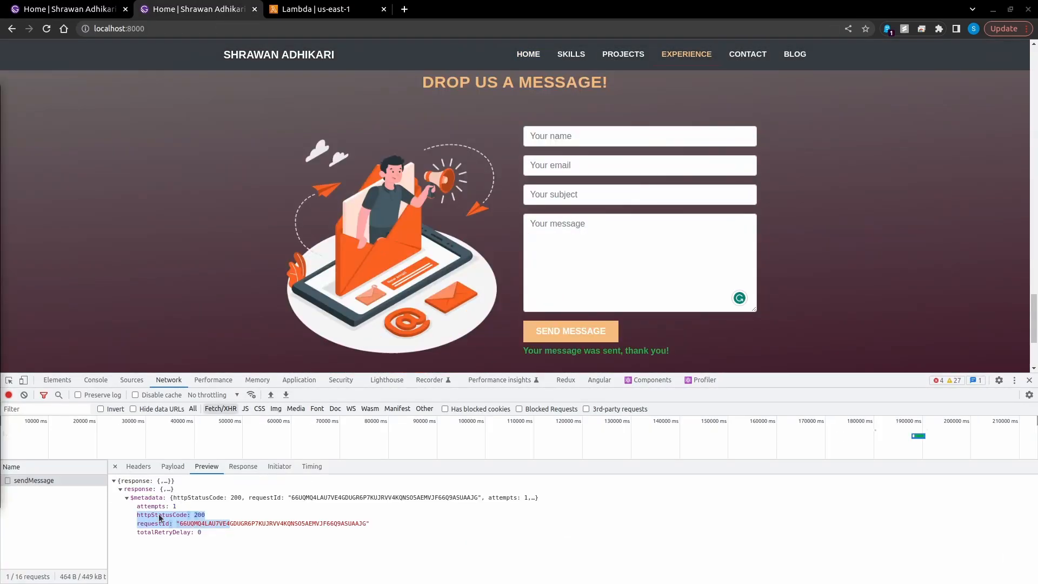
{"action": "left_click", "coordinate": [138, 514]}
{"action": "left_click_drag", "start_coordinate": [136, 513], "coordinate": [241, 535]}
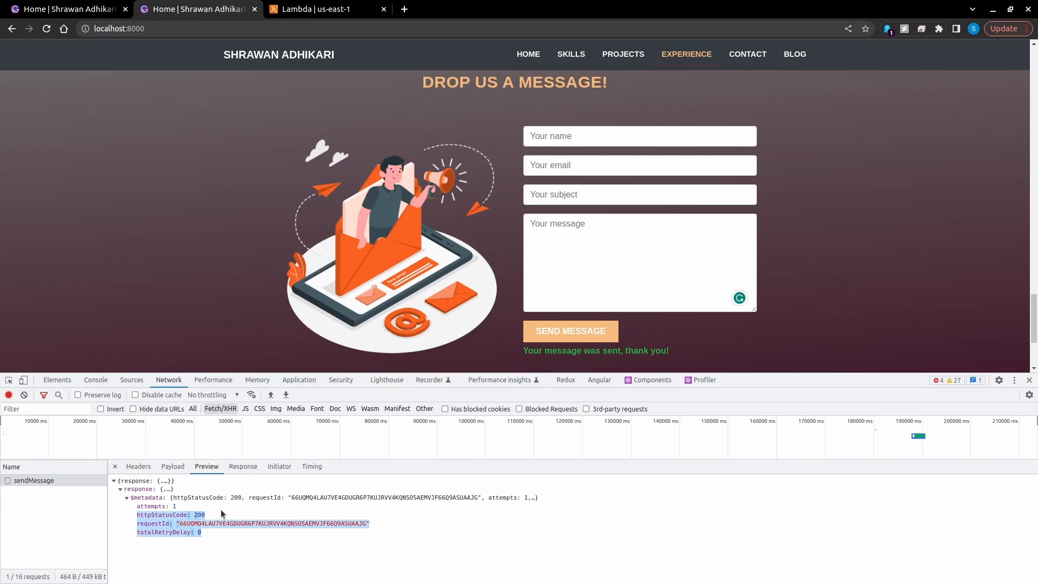
Create a Lambda function from scratch named contactAPI-Profile, keeping the Node.js 20.x runtime and x86_64 architecture
{"action": "key", "text": "ctrl+Tab"}
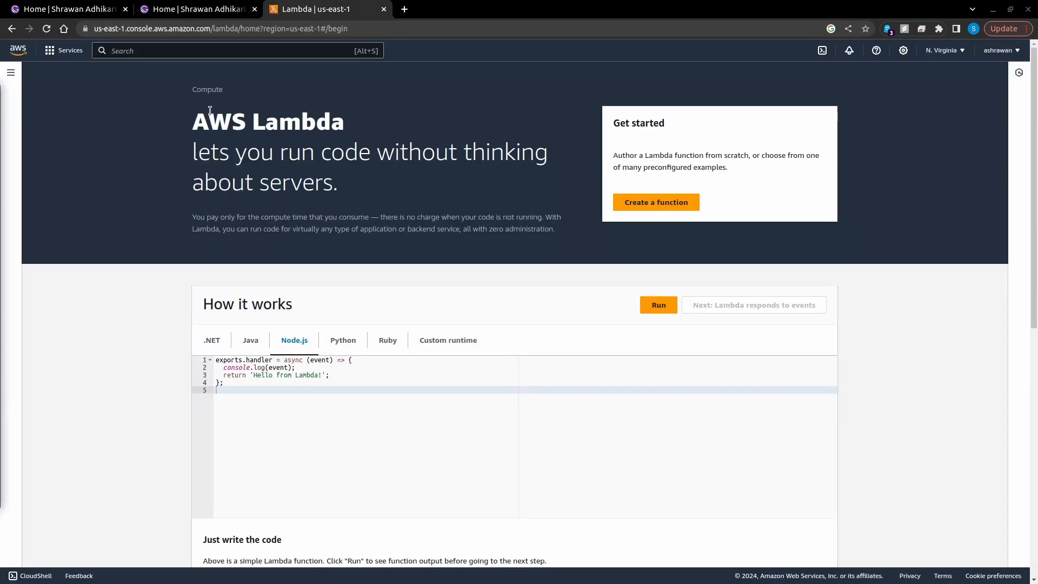
{"action": "left_click", "coordinate": [677, 209]}
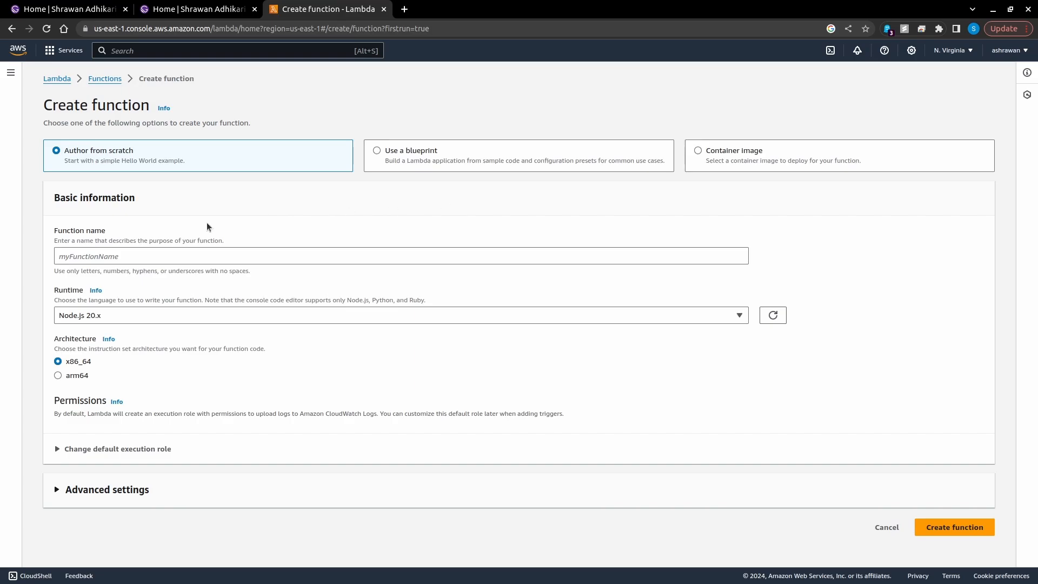
{"action": "left_click", "coordinate": [137, 254]}
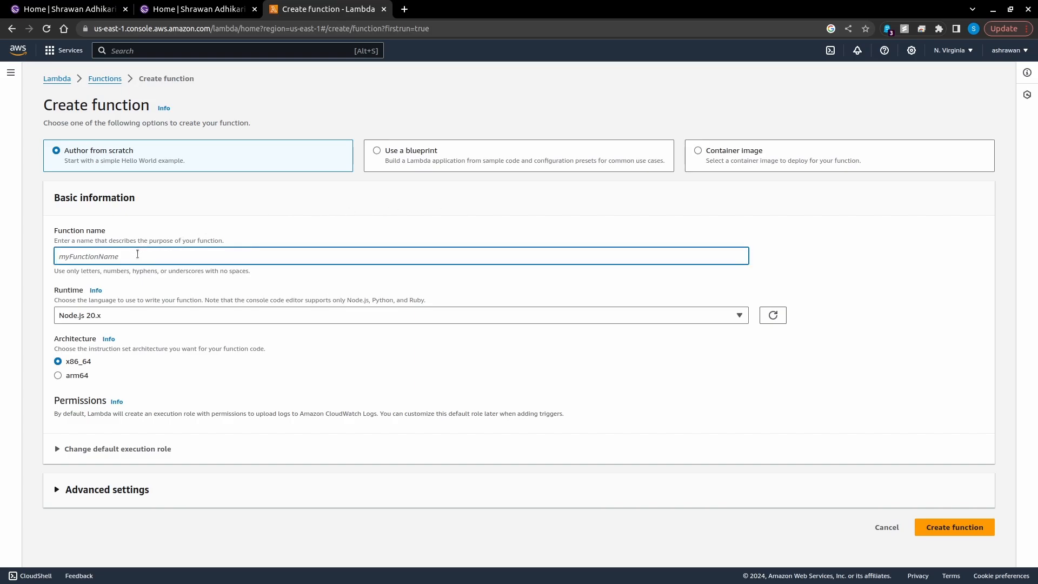
{"action": "type", "text": "contactAPI-Profile"}
{"action": "left_click", "coordinate": [961, 532]}
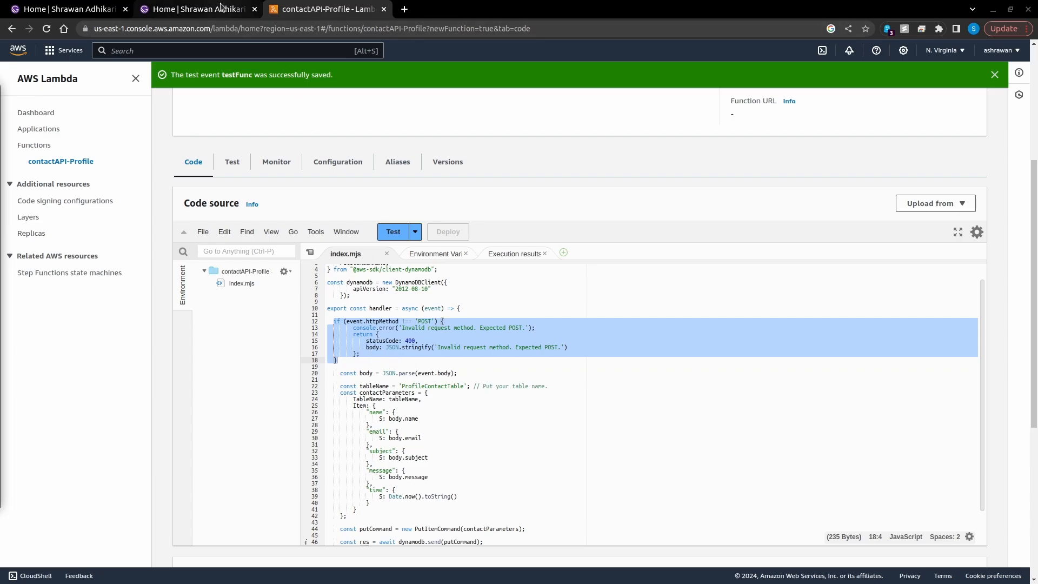
Examine the email, message, name and subject fields of the local site's sendMessage payload, and return to the Lambda function
{"action": "left_click", "coordinate": [194, 9]}
{"action": "left_click_drag", "start_coordinate": [127, 504], "coordinate": [209, 532]}
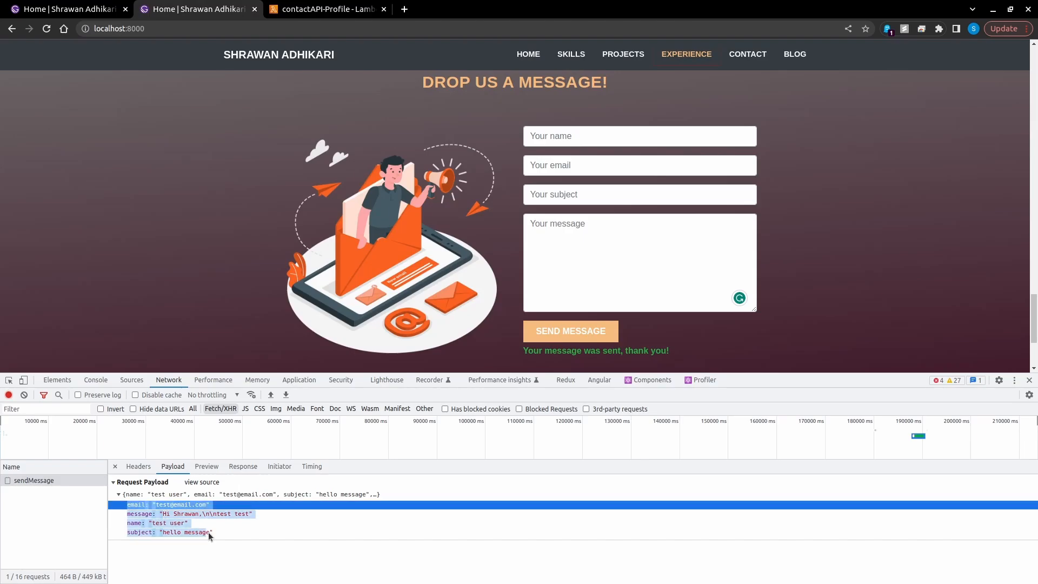
{"action": "left_click", "coordinate": [331, 9]}
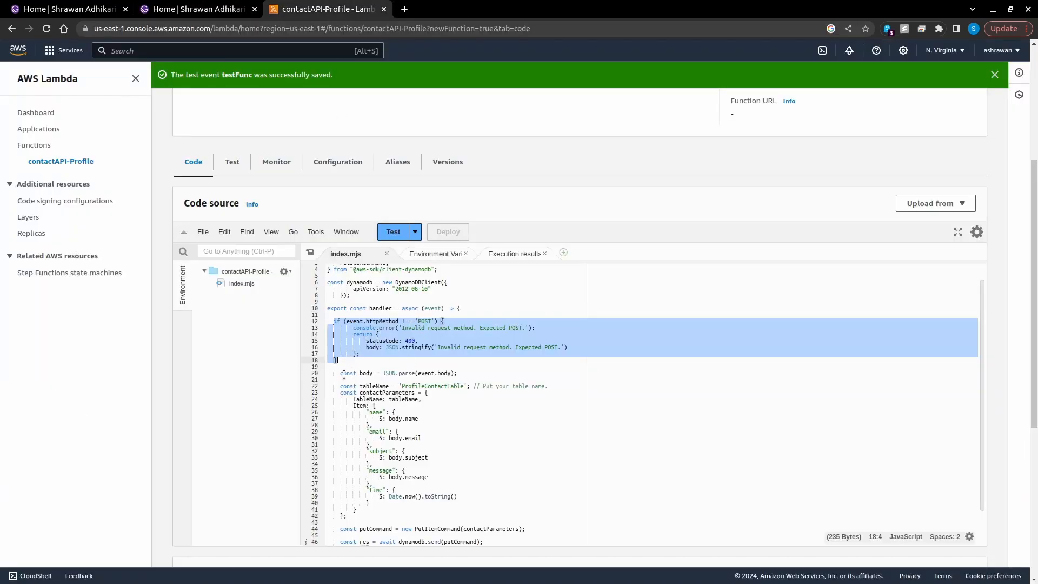
Review the body parsing, contactParameters mapping, DynamoDB send call and return block in the handler code of index.mjs
{"action": "left_click_drag", "start_coordinate": [338, 374], "coordinate": [457, 509]}
{"action": "left_click", "coordinate": [392, 420]}
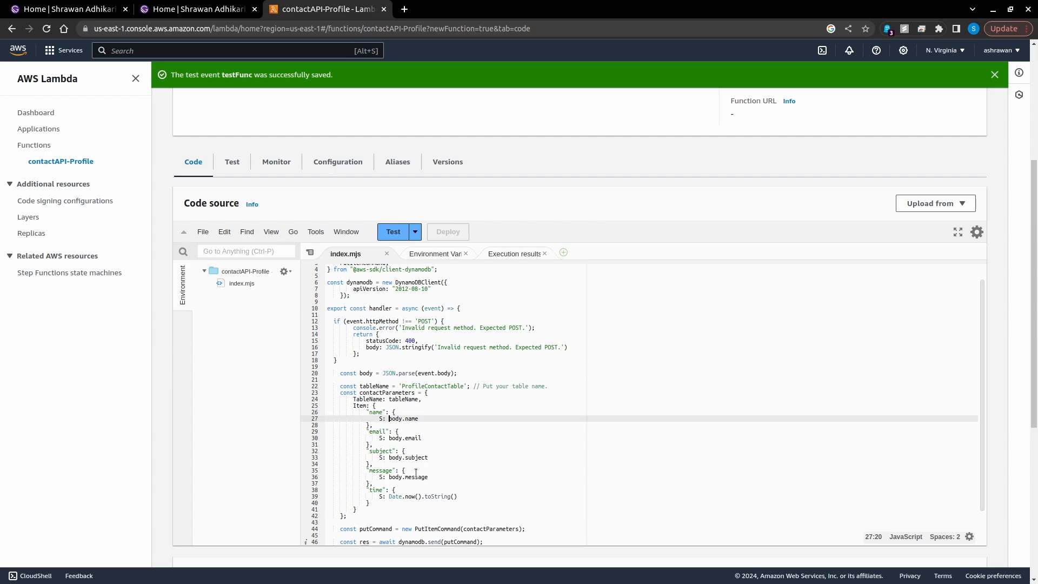
{"action": "scroll", "coordinate": [416, 469], "scroll_direction": "down", "scroll_amount": 3}
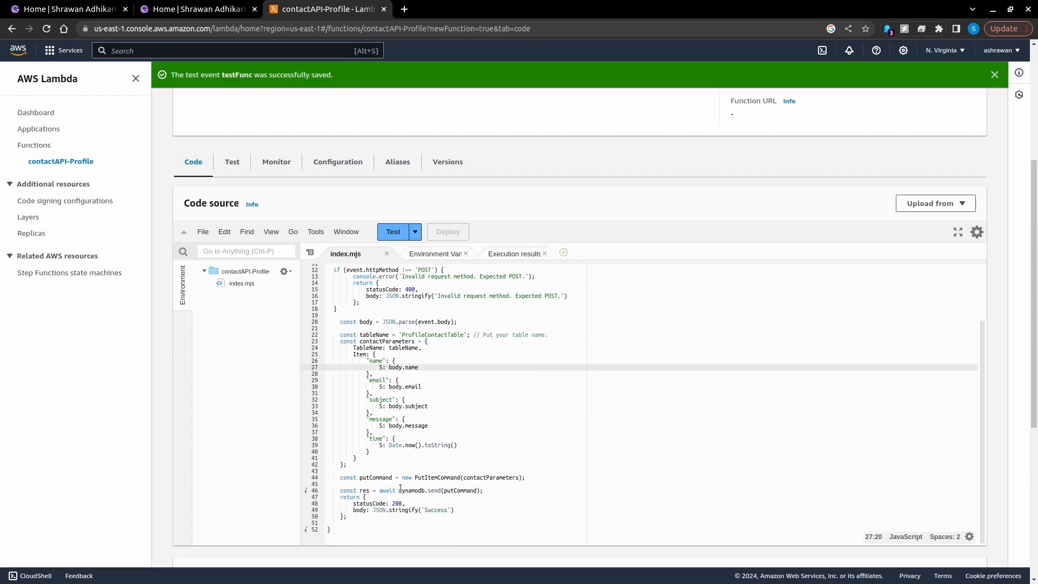
{"action": "left_click_drag", "start_coordinate": [400, 488], "coordinate": [487, 492]}
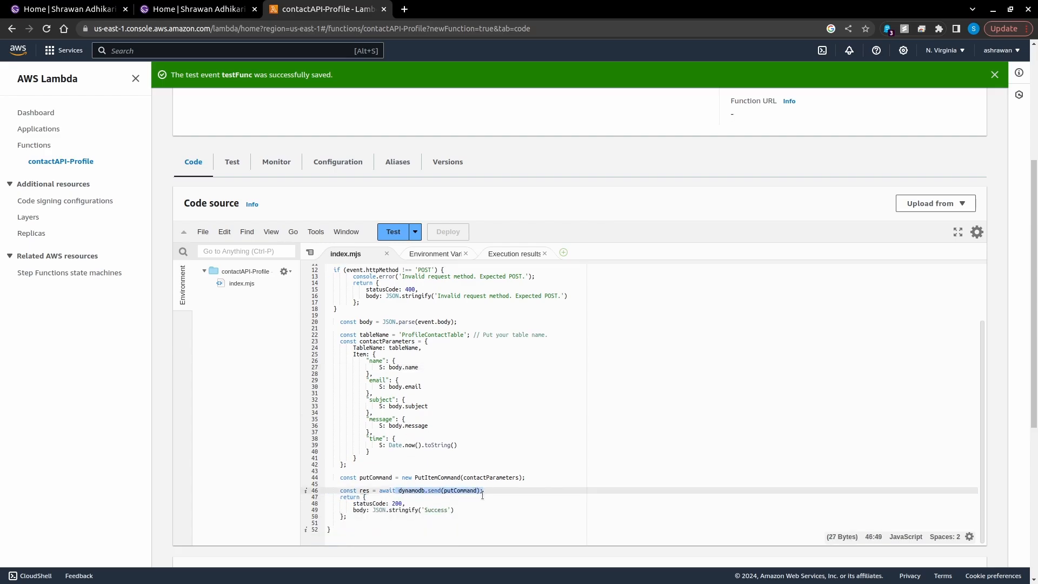
{"action": "left_click_drag", "start_coordinate": [338, 498], "coordinate": [371, 520]}
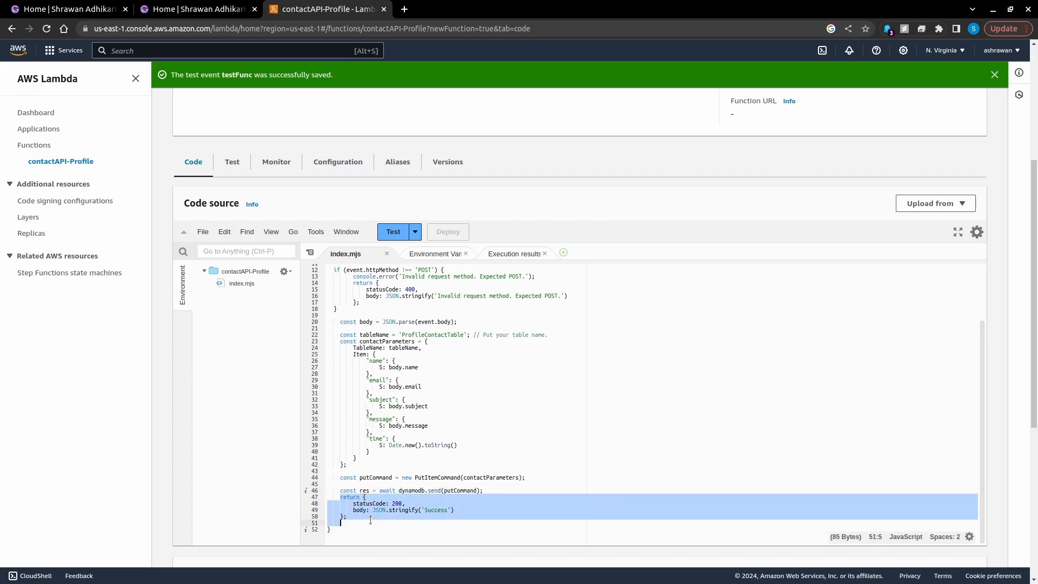
{"action": "scroll", "coordinate": [437, 384], "scroll_direction": "up", "scroll_amount": 4}
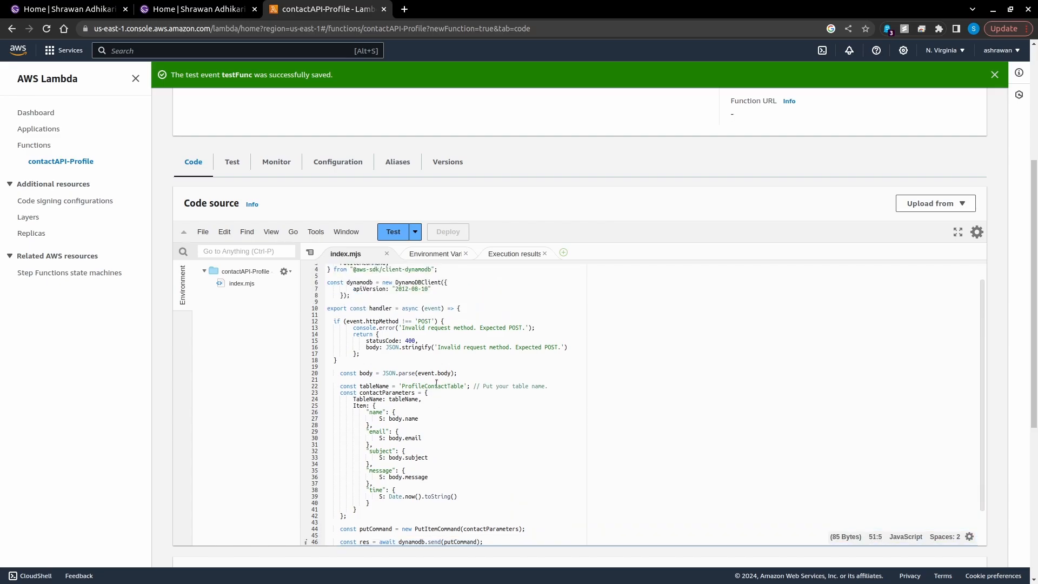
Save index.mjs and deploy the code to the contactAPI-Profile function
{"action": "left_click", "coordinate": [445, 363]}
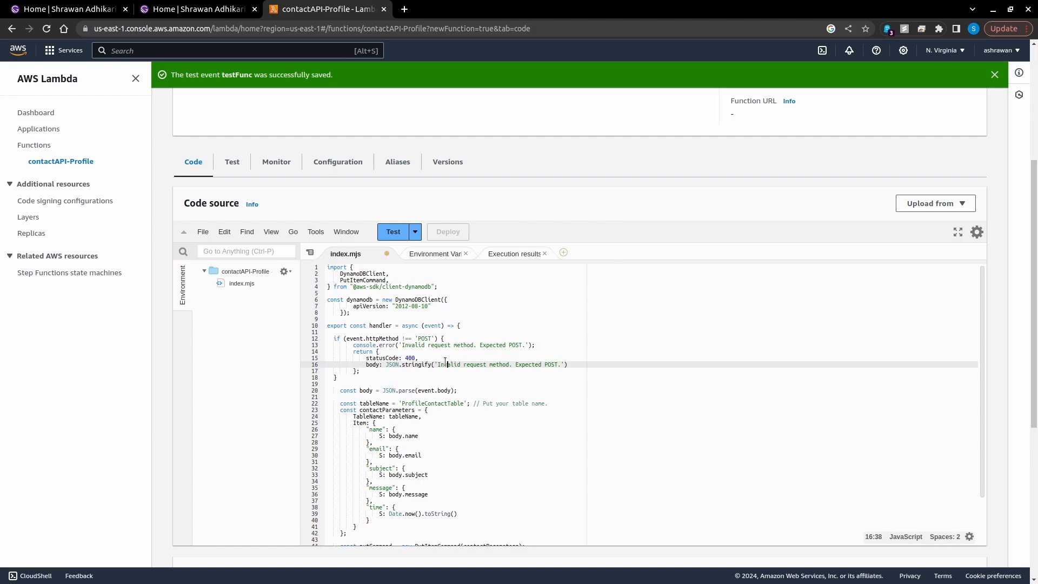
{"action": "key", "text": "ctrl+s"}
{"action": "left_click", "coordinate": [449, 233]}
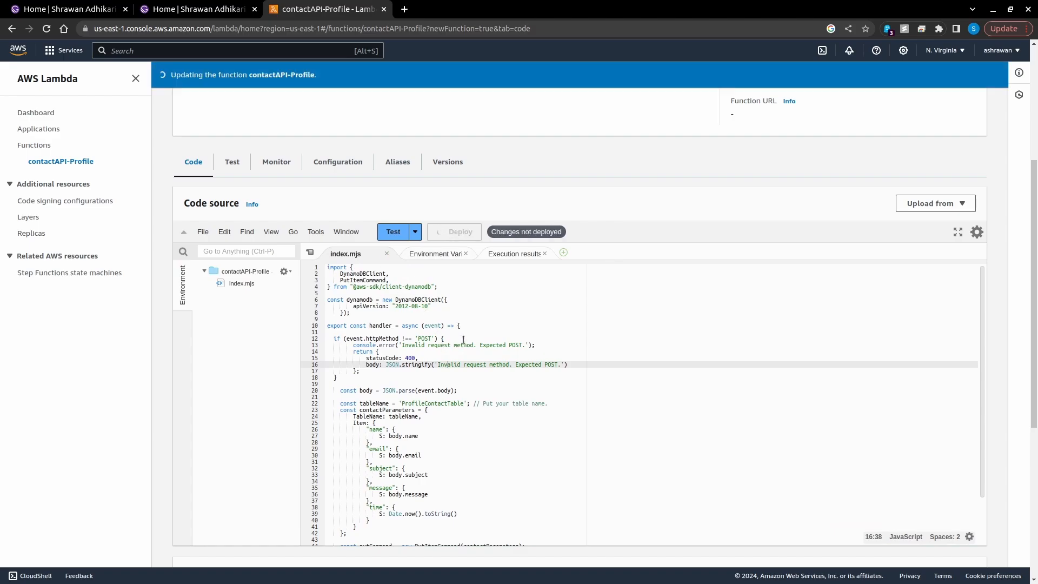
Inspect the resource path, HTTP method and body fields in the saved testFunc event's JSON, and close it without changes
{"action": "left_click", "coordinate": [416, 232]}
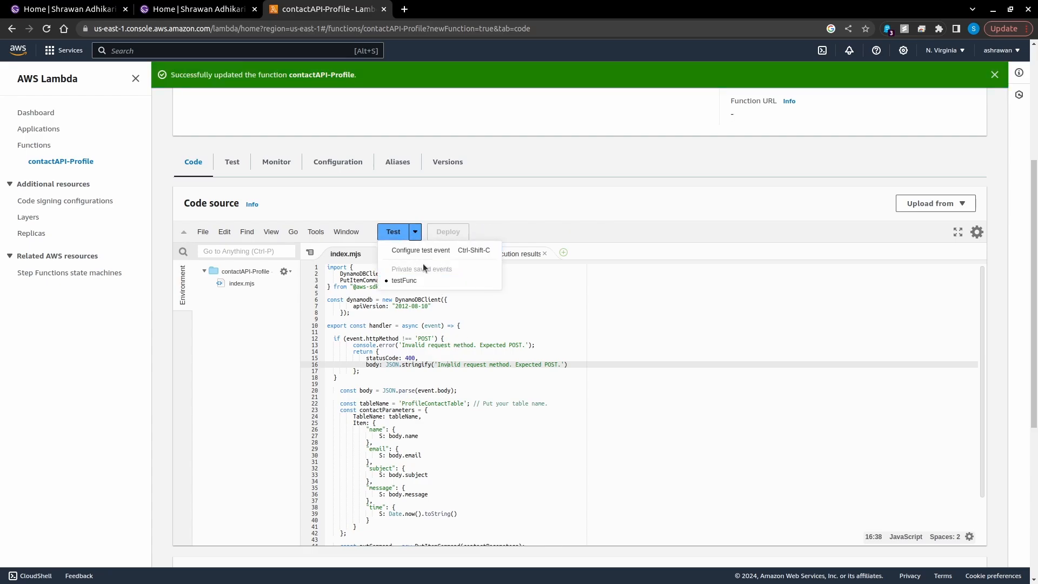
{"action": "left_click", "coordinate": [427, 251]}
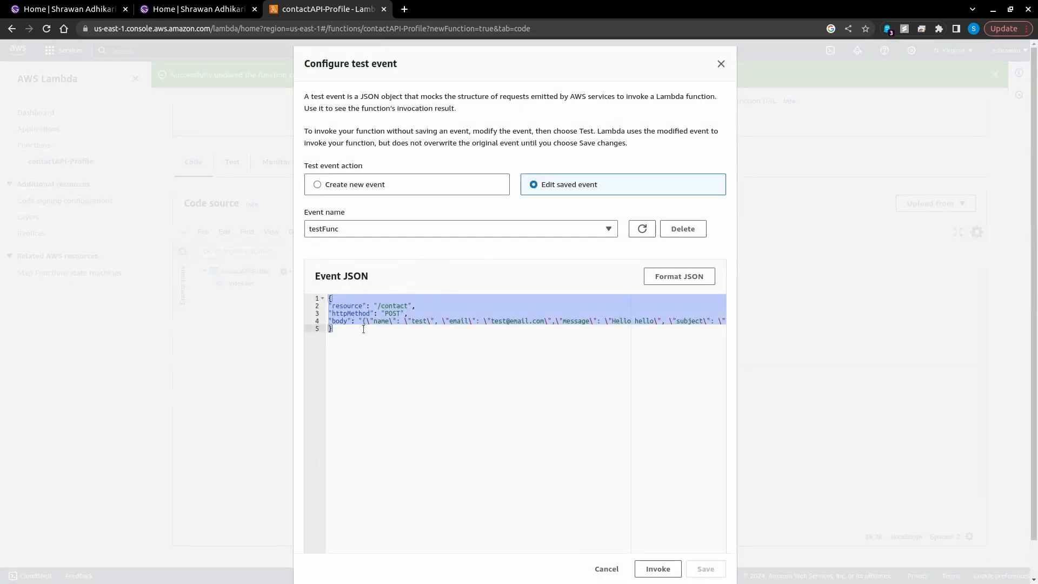
{"action": "left_click", "coordinate": [380, 334]}
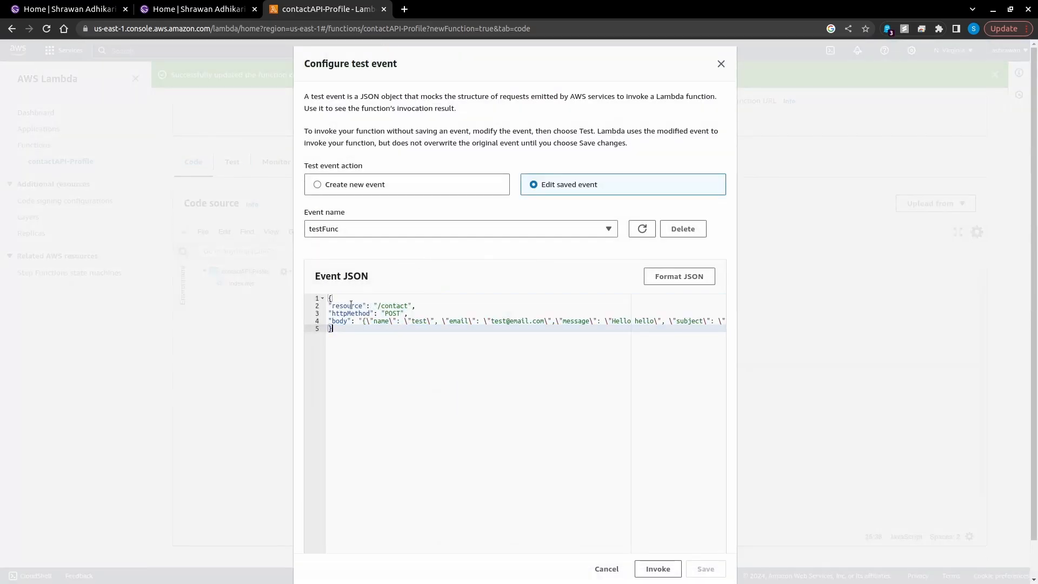
{"action": "double_click", "coordinate": [397, 306]}
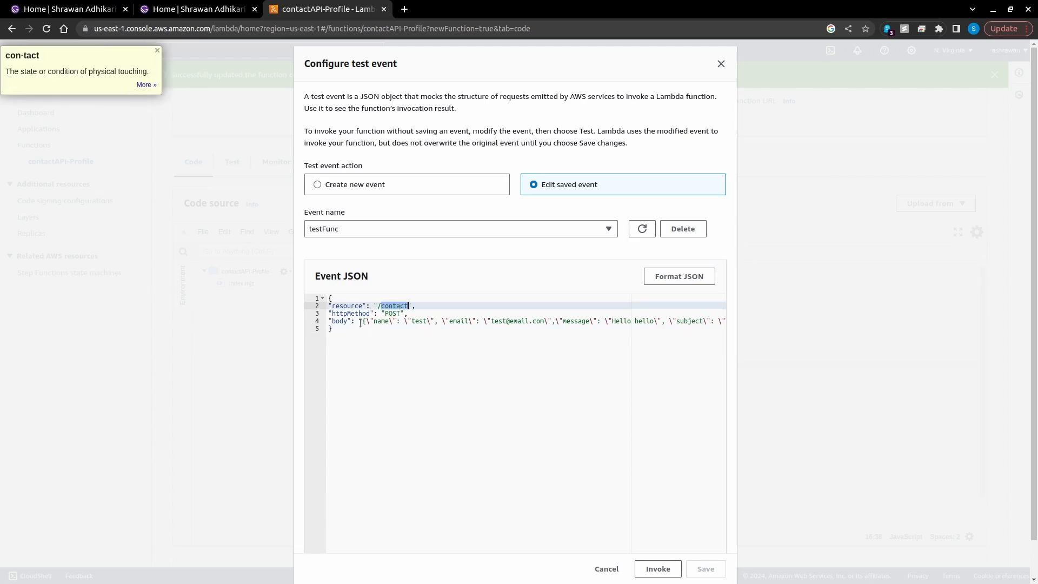
{"action": "left_click_drag", "start_coordinate": [363, 323], "coordinate": [394, 328]}
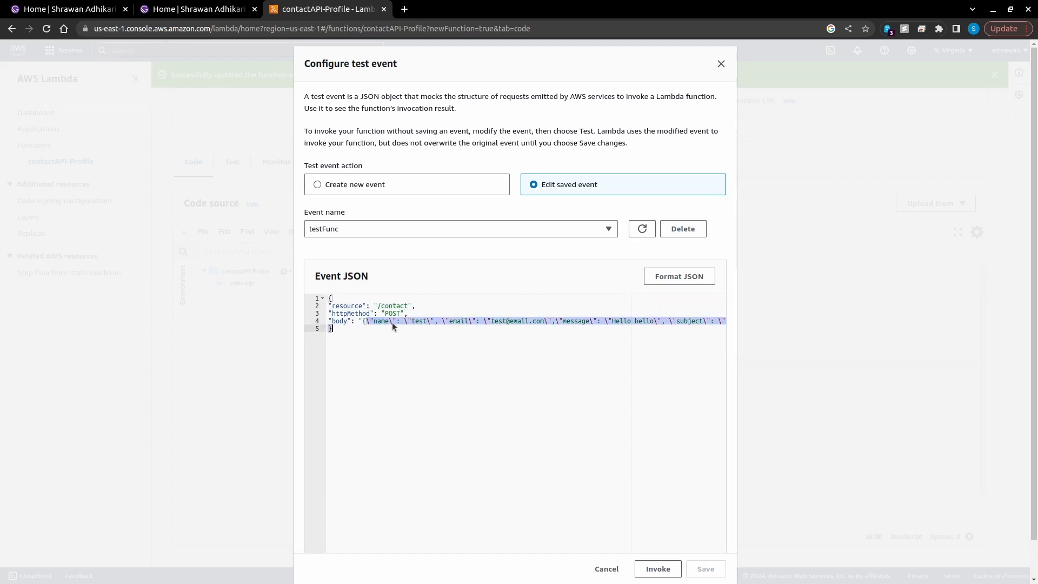
{"action": "left_click", "coordinate": [387, 324]}
{"action": "double_click", "coordinate": [578, 321]}
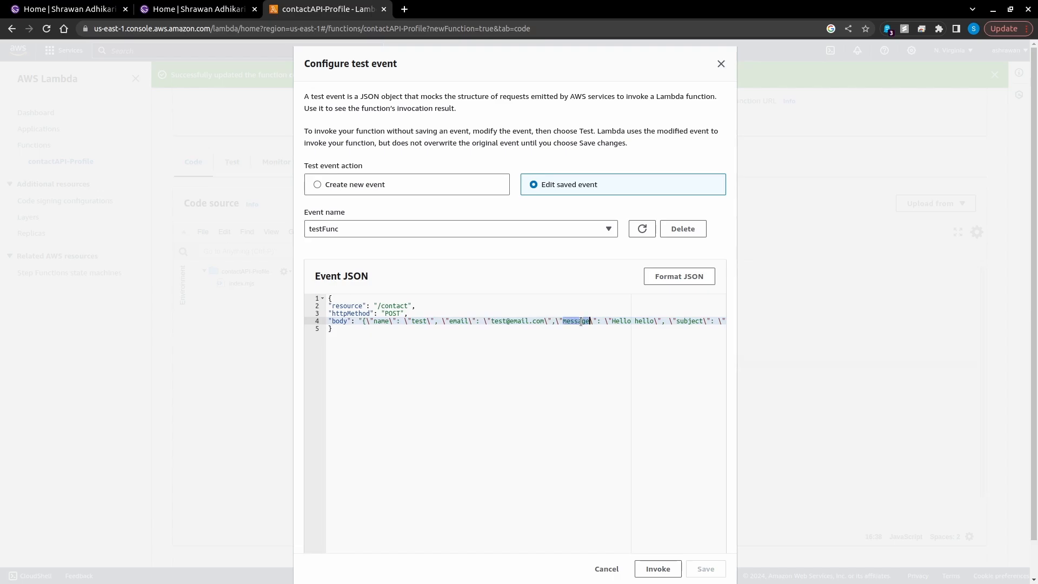
{"action": "double_click", "coordinate": [690, 321]}
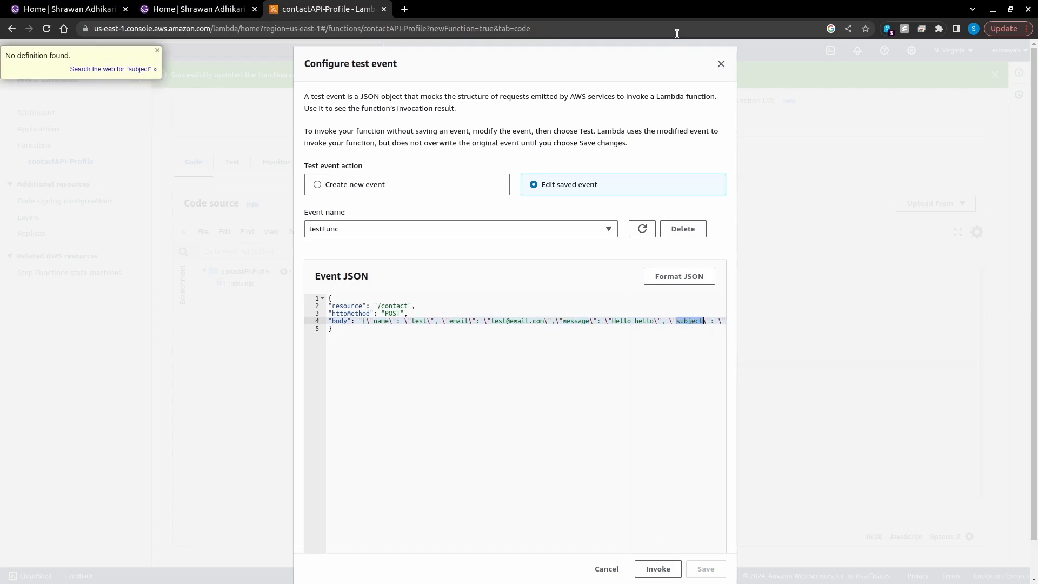
{"action": "left_click", "coordinate": [722, 64]}
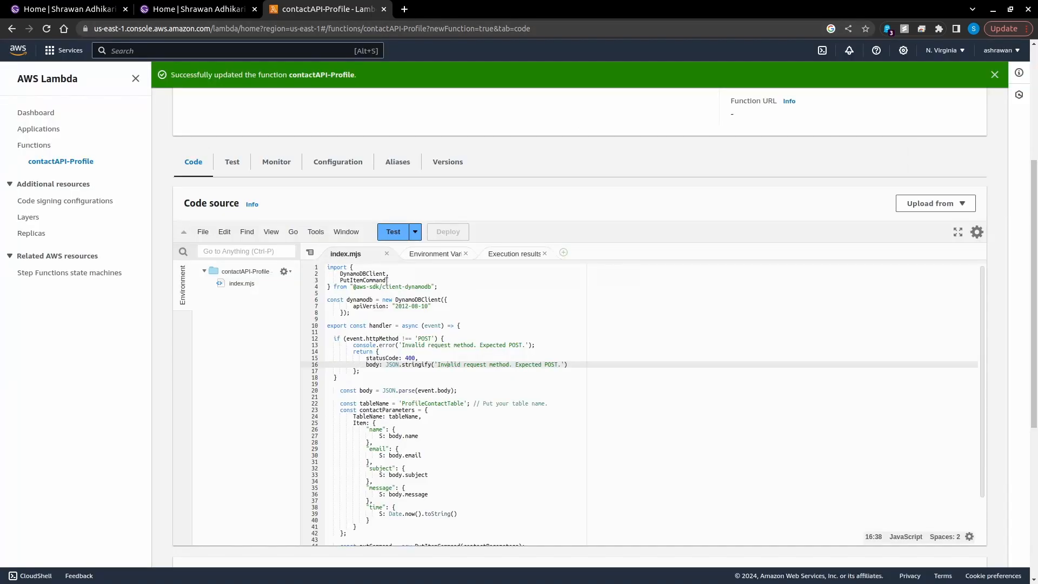
Run the function with the testFunc event and examine the errorMessage line in the execution results
{"action": "left_click", "coordinate": [393, 233]}
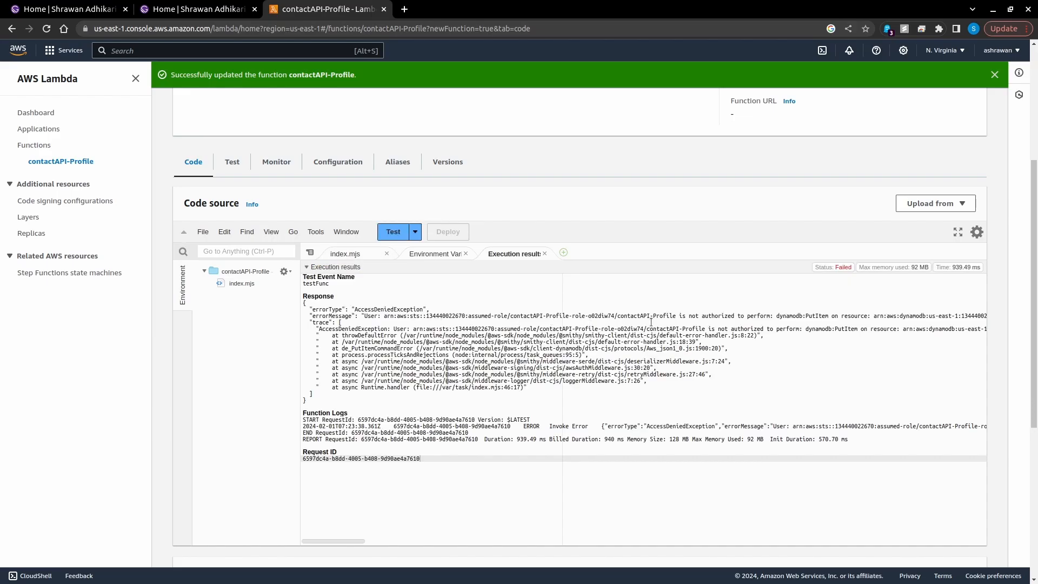
{"action": "left_click", "coordinate": [706, 319]}
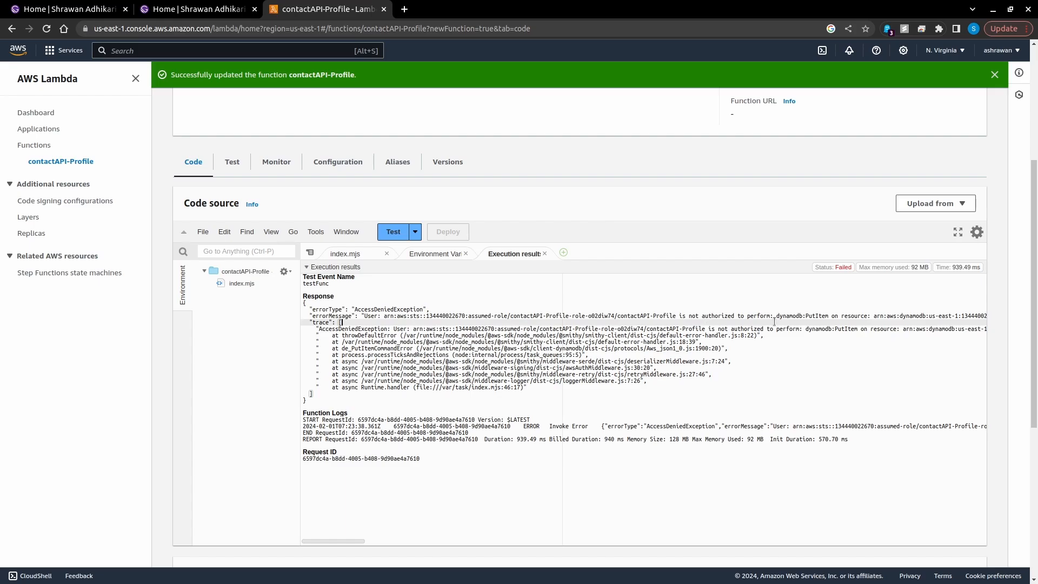
{"action": "mouse_move", "coordinate": [701, 316]}
{"action": "left_mouse_down"}
{"action": "mouse_move", "coordinate": [986, 318]}
{"action": "mouse_move", "coordinate": [834, 316]}
{"action": "mouse_move", "coordinate": [881, 315]}
{"action": "left_mouse_up"}
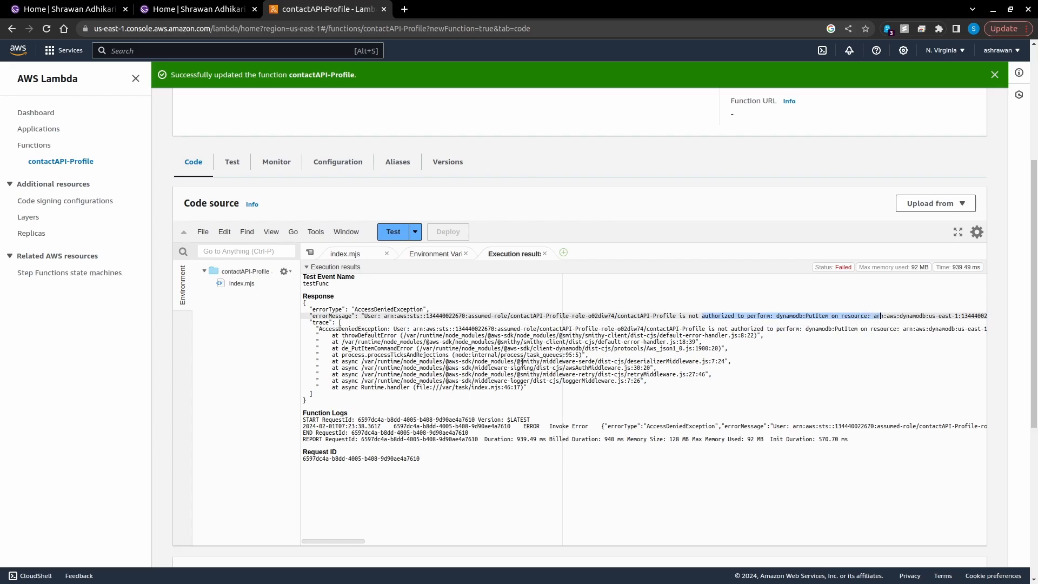
Return to index.mjs and copy the table name ProfileContactTable from the tableName constant
{"action": "scroll", "coordinate": [408, 328], "scroll_direction": "up", "scroll_amount": 2}
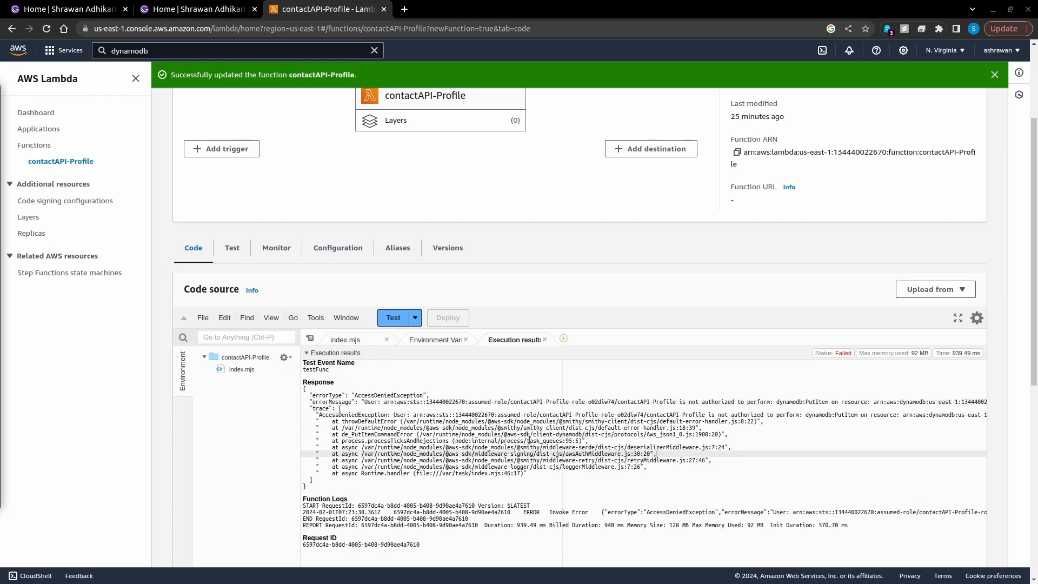
{"action": "left_click", "coordinate": [360, 340]}
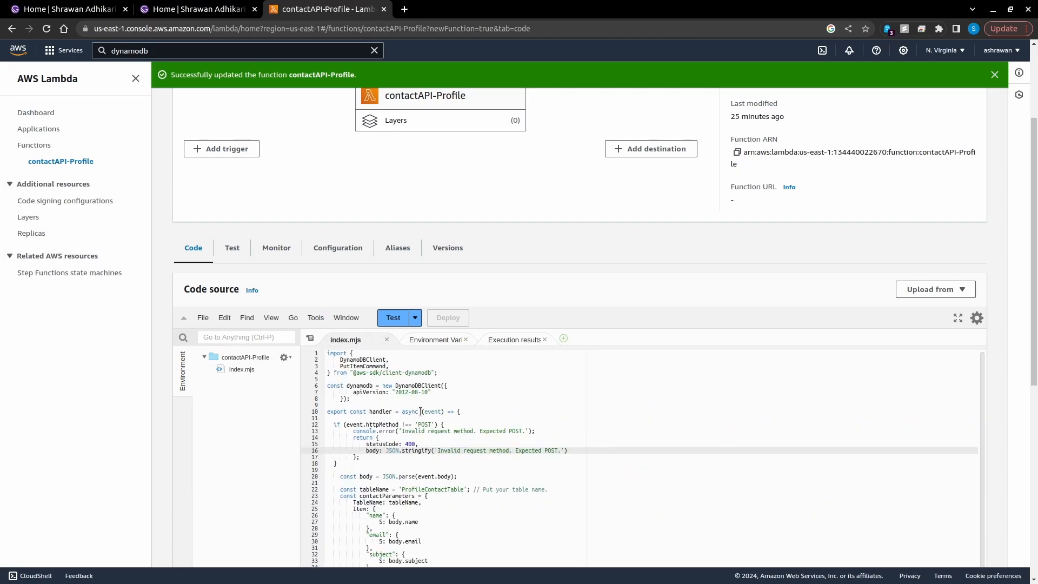
{"action": "scroll", "coordinate": [421, 420], "scroll_direction": "down", "scroll_amount": 1}
{"action": "double_click", "coordinate": [433, 472]}
{"action": "key", "text": "ctrl+c"}
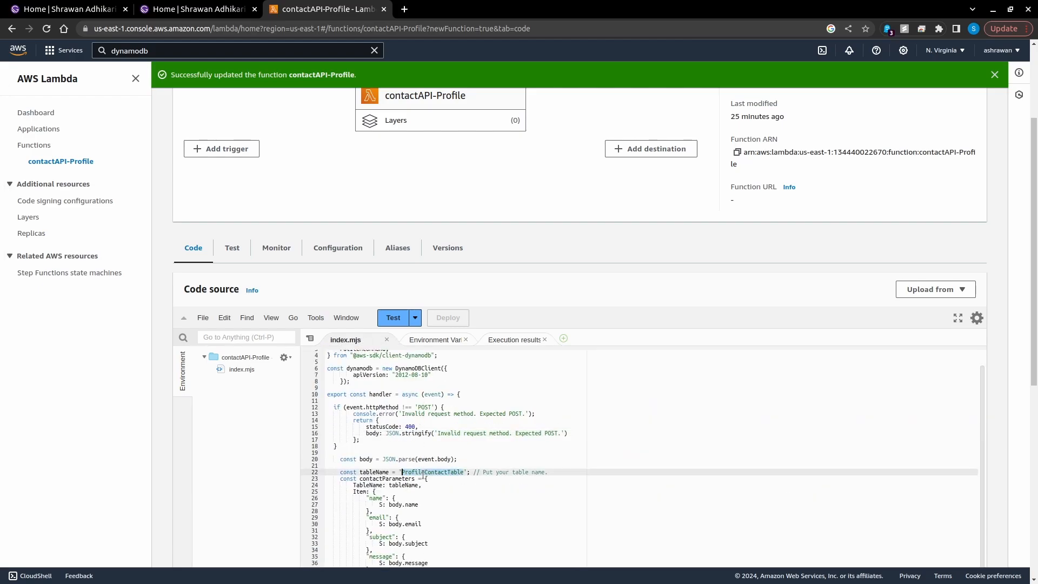
{"action": "key", "text": "F3"}
{"action": "scroll", "coordinate": [444, 486], "scroll_direction": "down", "scroll_amount": 2}
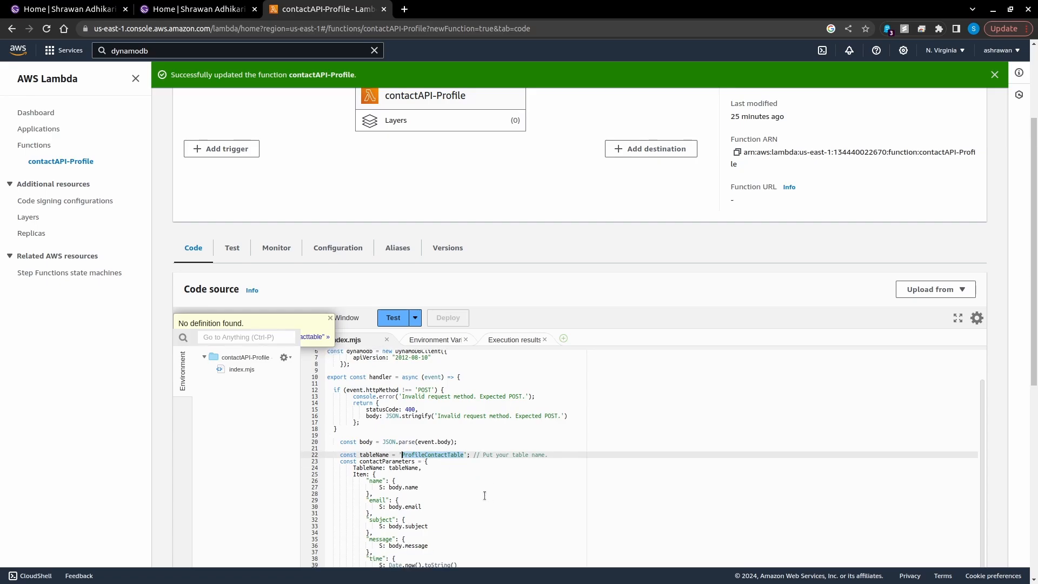
Check the time attribute in the contact parameters, open DynamoDB in a new browser tab and start creating a table
{"action": "left_click_drag", "start_coordinate": [369, 543], "coordinate": [464, 543]}
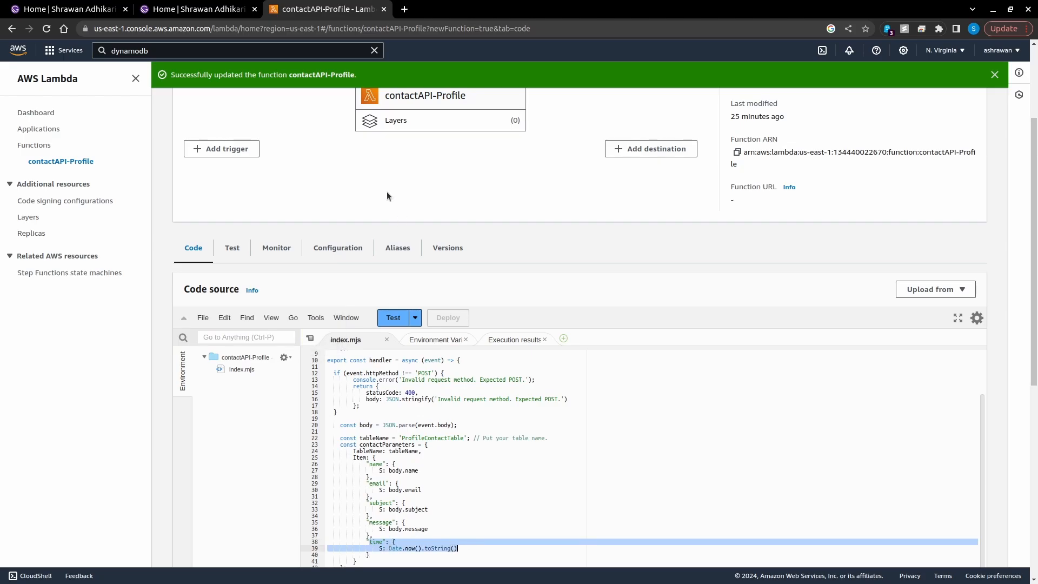
{"action": "left_click", "coordinate": [279, 51]}
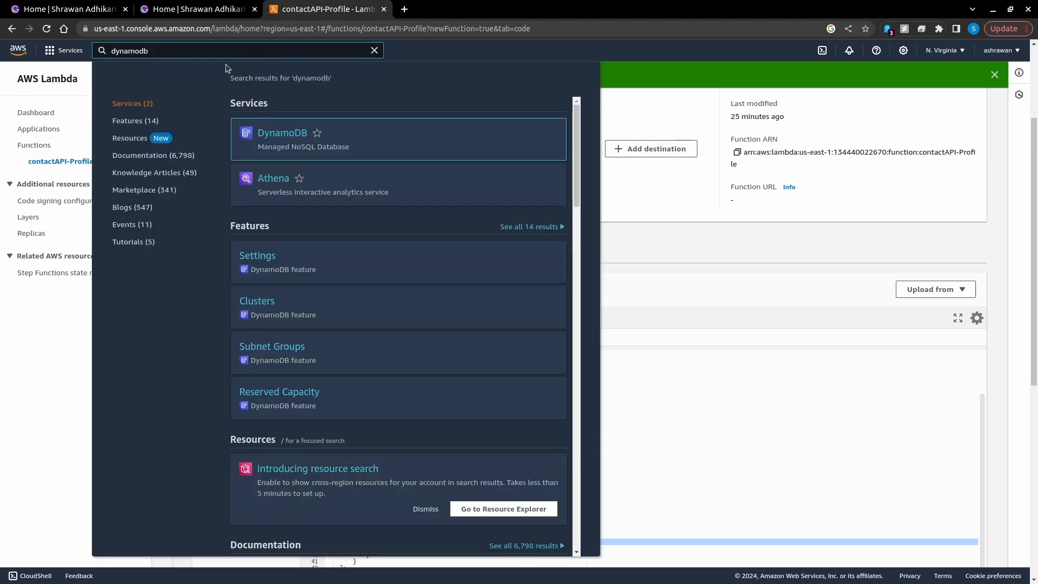
{"action": "right_click", "coordinate": [282, 133]}
{"action": "left_click", "coordinate": [352, 80]}
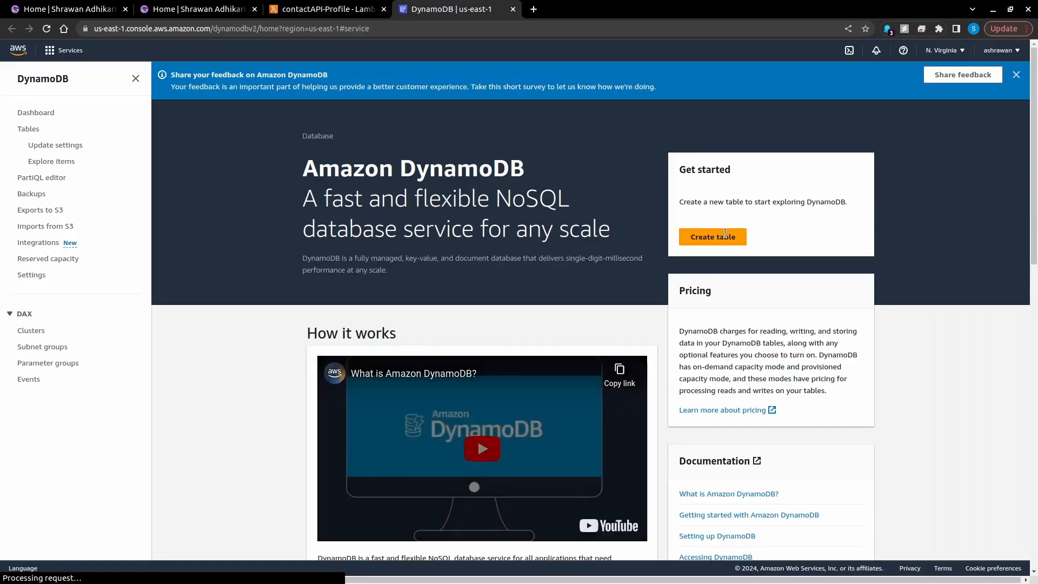
{"action": "left_click", "coordinate": [449, 8]}
{"action": "left_click", "coordinate": [704, 236]}
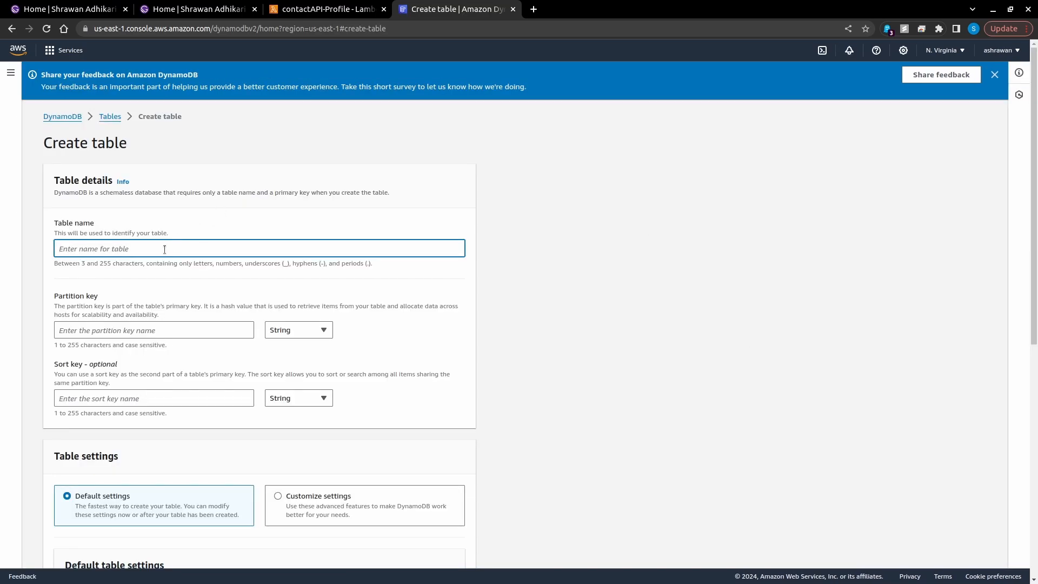
Create the DynamoDB table ProfileContactTable with the String partition key time, no sort key and the default settings
{"action": "key", "text": "ctrl+v"}
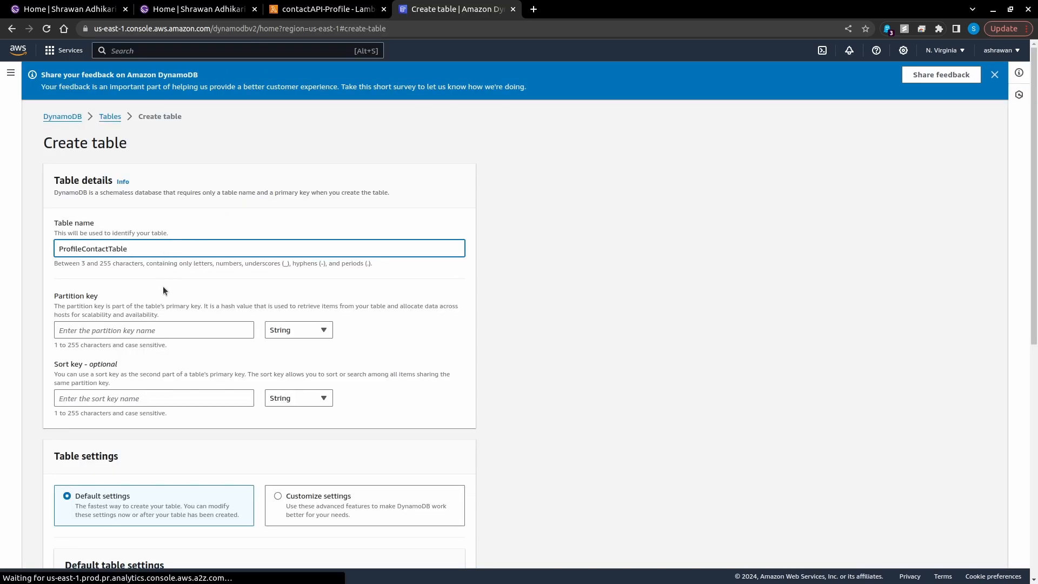
{"action": "left_click", "coordinate": [125, 330]}
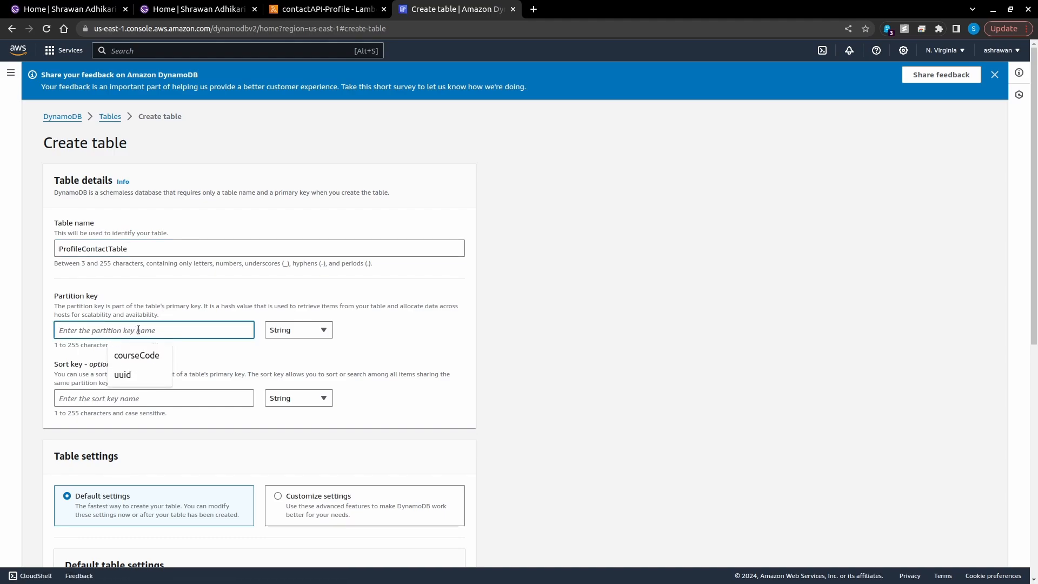
{"action": "type", "text": "time"}
{"action": "scroll", "coordinate": [192, 325], "scroll_direction": "down", "scroll_amount": 1}
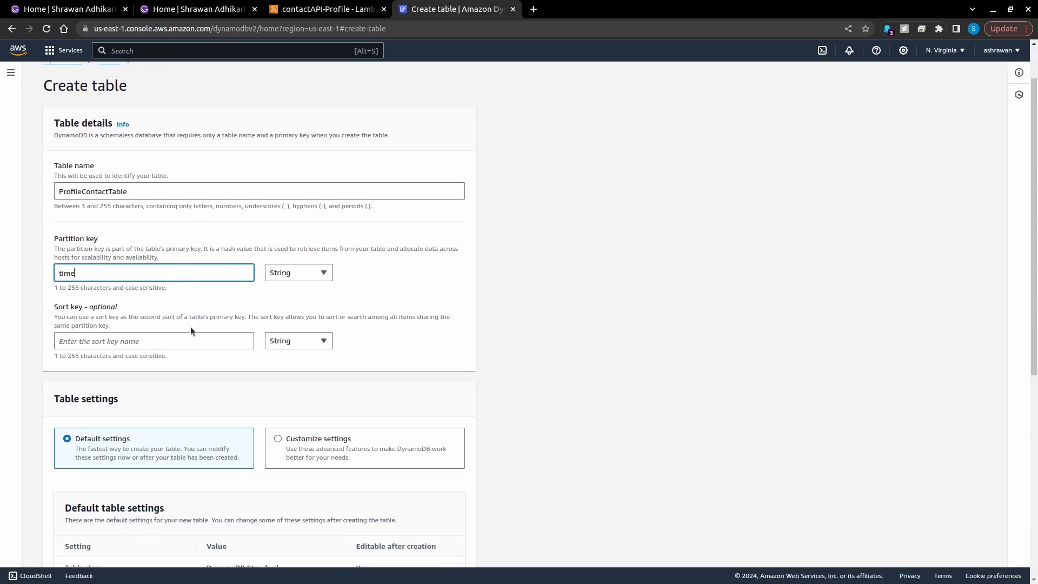
{"action": "left_click", "coordinate": [150, 339]}
{"action": "scroll", "coordinate": [313, 347], "scroll_direction": "down", "scroll_amount": 6}
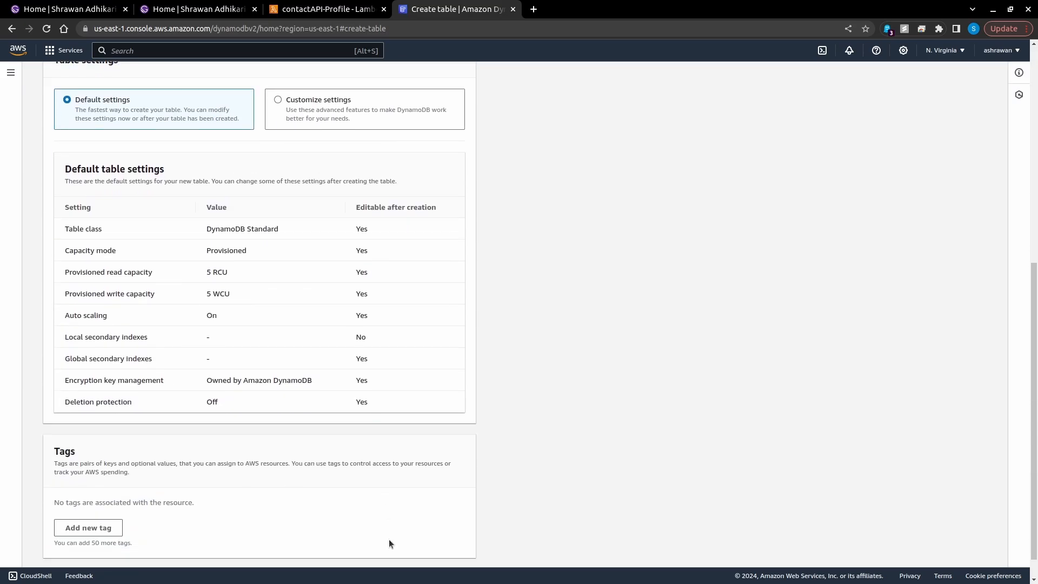
{"action": "left_click", "coordinate": [423, 555]}
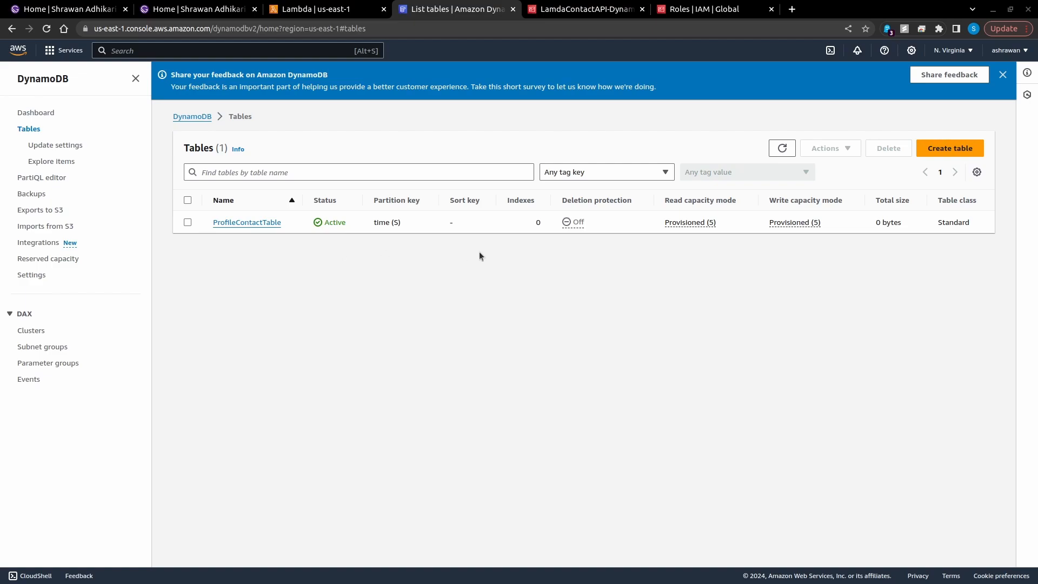
Return to the contactAPI-Profile function and open its execution role from the permissions configuration in a new browser tab
{"action": "left_click", "coordinate": [333, 7]}
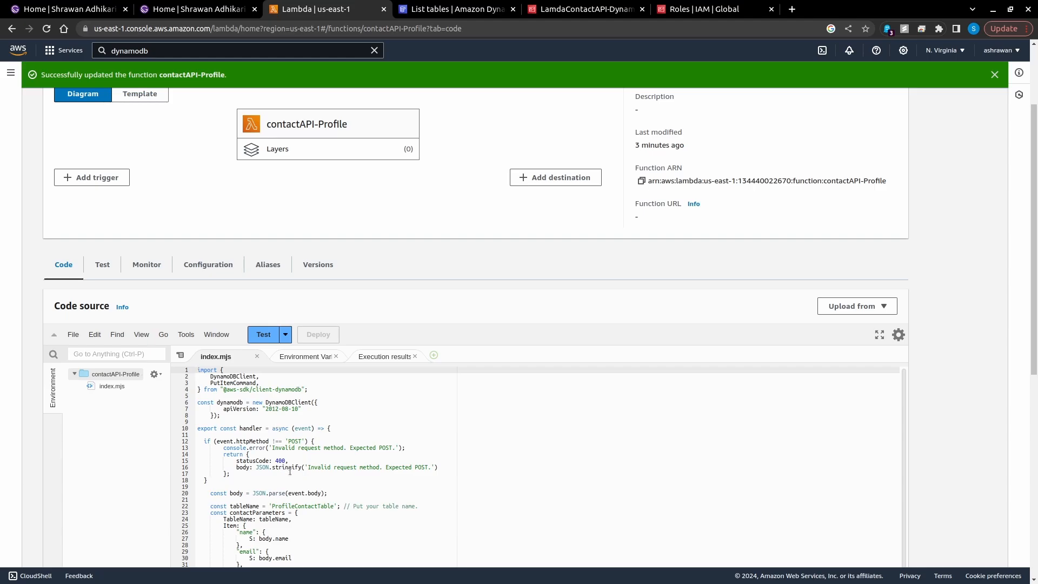
{"action": "scroll", "coordinate": [290, 471], "scroll_direction": "down", "scroll_amount": 1}
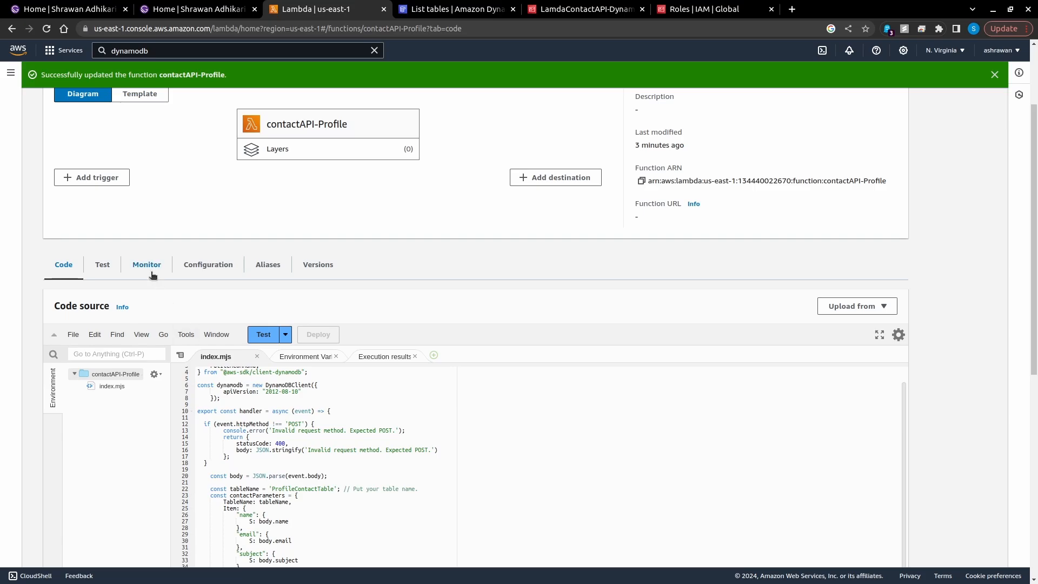
{"action": "left_click", "coordinate": [213, 266]}
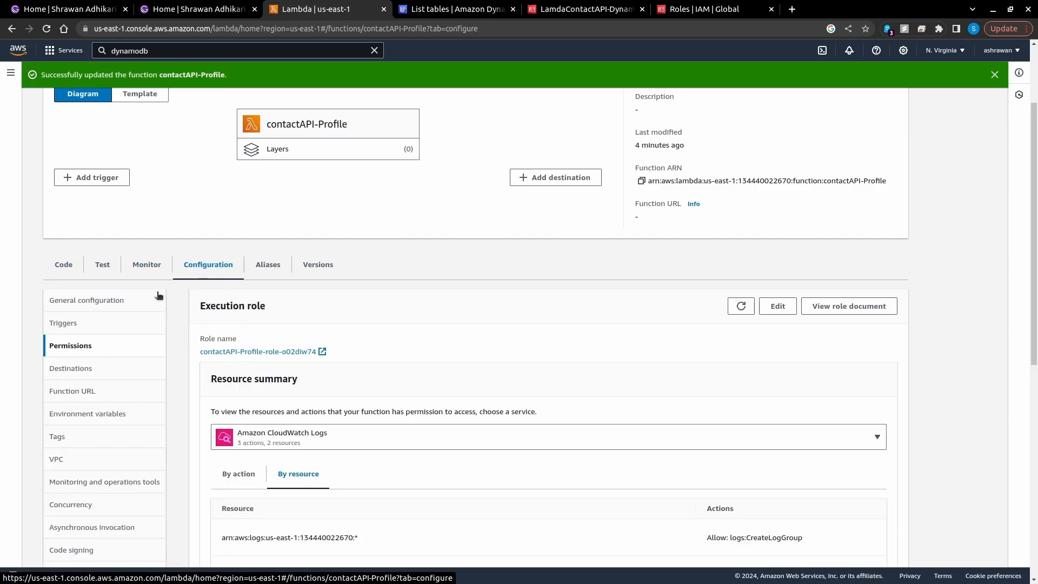
{"action": "scroll", "coordinate": [570, 355], "scroll_direction": "down", "scroll_amount": 1}
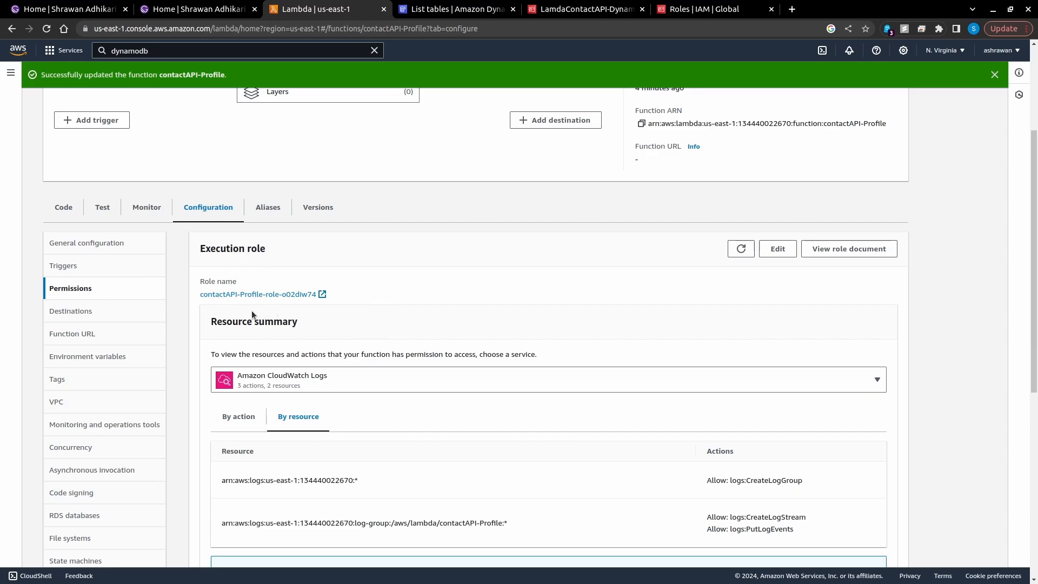
{"action": "right_click", "coordinate": [300, 299]}
{"action": "key", "text": "Escape"}
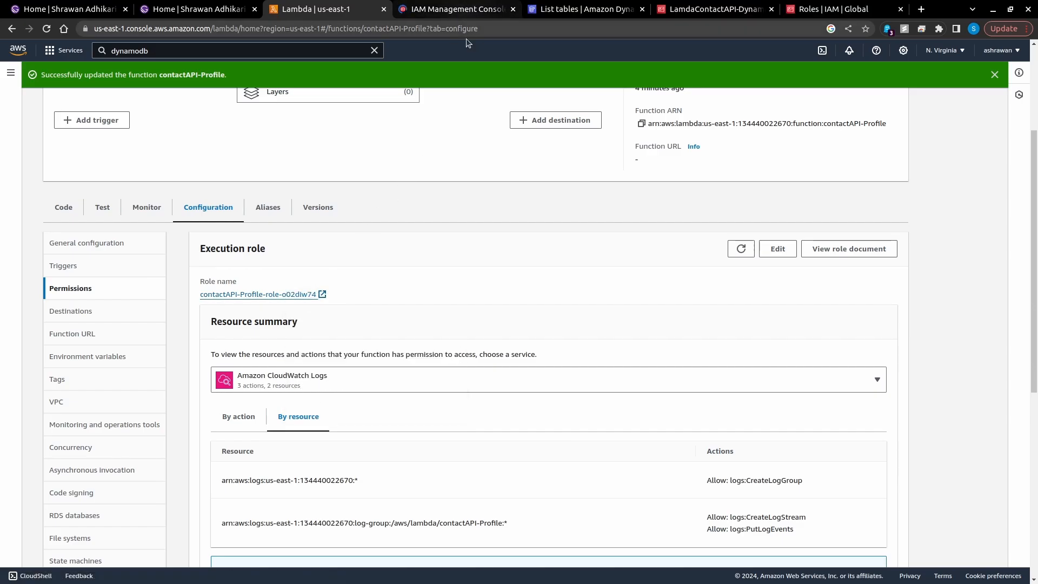
{"action": "left_click", "coordinate": [460, 14]}
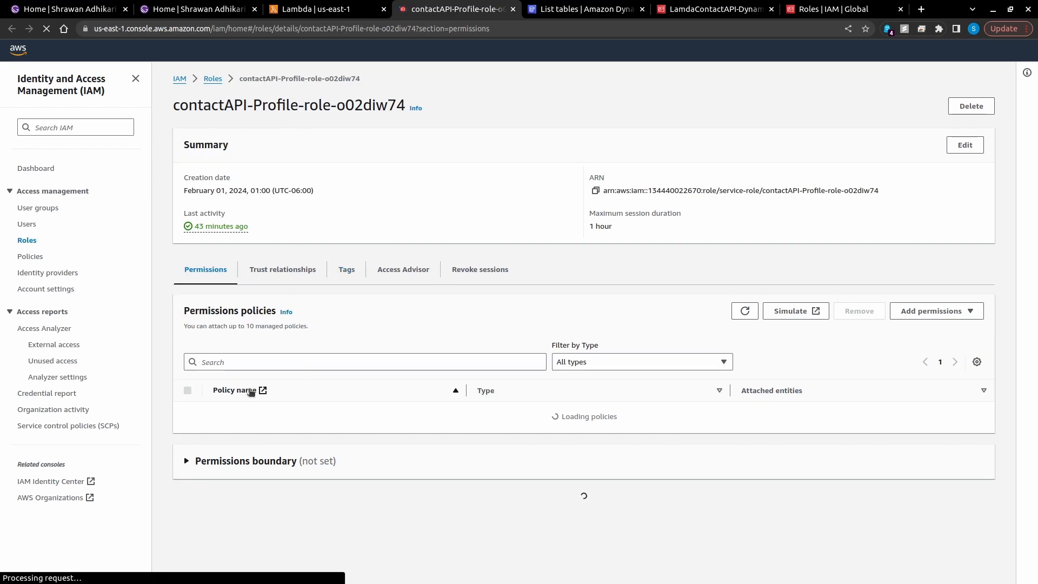
Expand the role's AWSLambdaBasicExecutionRole policy and examine its two CloudWatch logs statements
{"action": "left_click", "coordinate": [219, 412]}
{"action": "scroll", "coordinate": [402, 408], "scroll_direction": "down", "scroll_amount": 3}
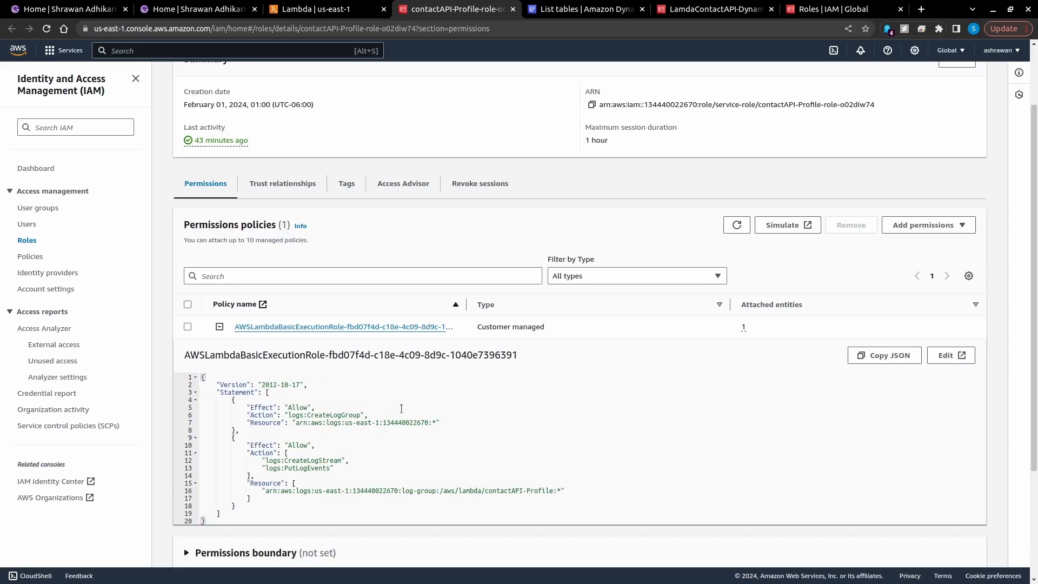
{"action": "left_click_drag", "start_coordinate": [243, 407], "coordinate": [432, 423]}
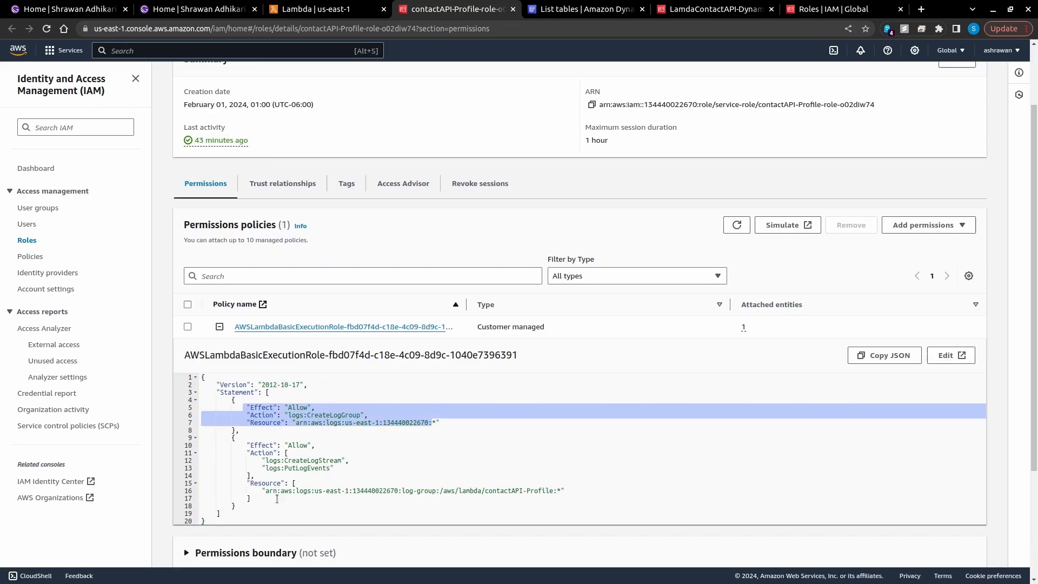
{"action": "mouse_move", "coordinate": [277, 499]}
{"action": "left_mouse_down"}
{"action": "mouse_move", "coordinate": [294, 483]}
{"action": "mouse_move", "coordinate": [270, 433]}
{"action": "mouse_move", "coordinate": [235, 406]}
{"action": "mouse_move", "coordinate": [260, 507]}
{"action": "left_mouse_up"}
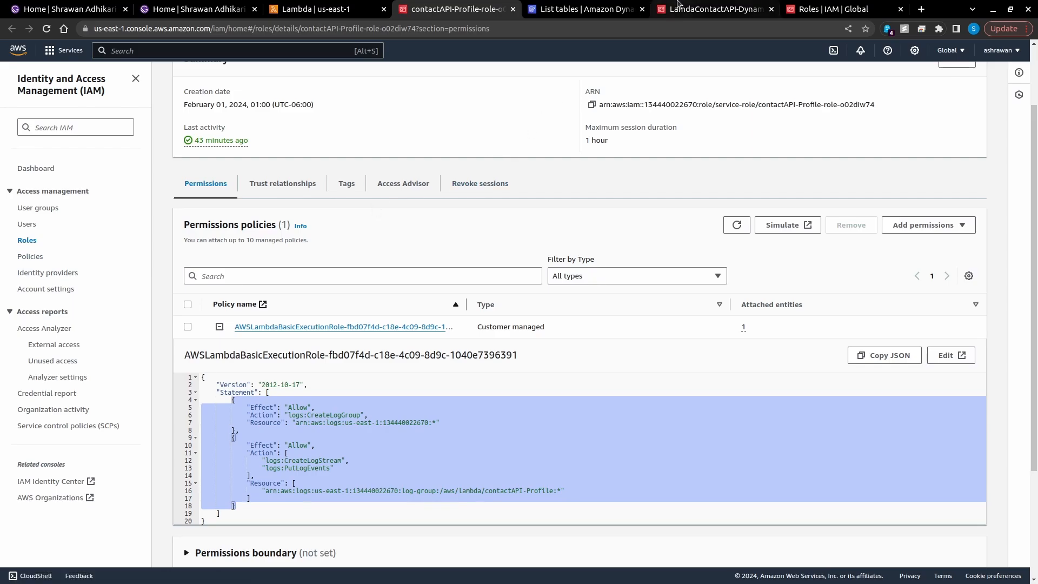
Examine the log statements, the dynamodb:PutItem statement and its resource ARN in the LamdaContactAPI-DynamDB_Cloudwatch policy's JSON
{"action": "left_click", "coordinate": [706, 6]}
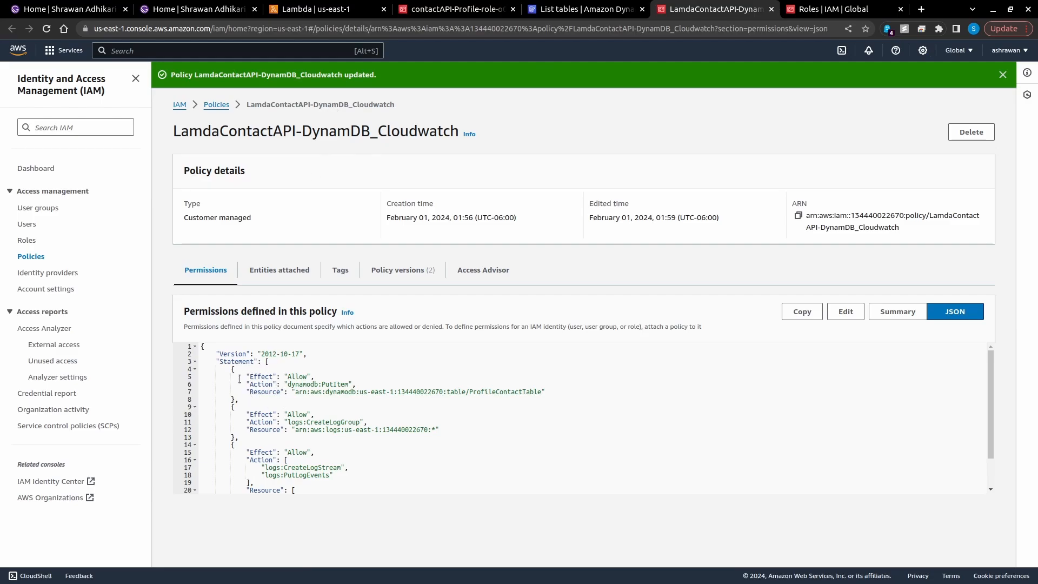
{"action": "left_click_drag", "start_coordinate": [230, 409], "coordinate": [277, 463]}
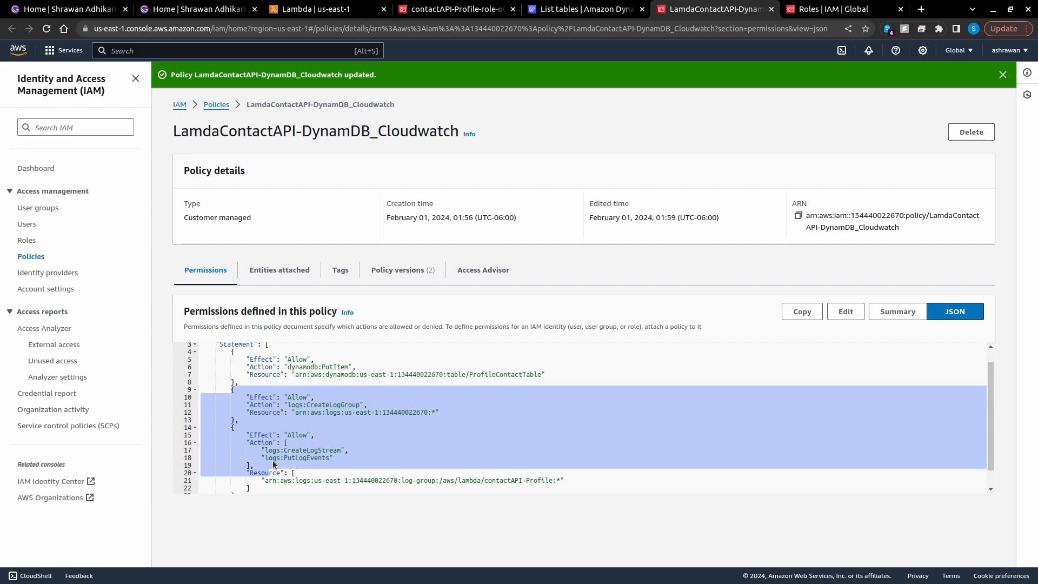
{"action": "scroll", "coordinate": [271, 418], "scroll_direction": "up", "scroll_amount": 1}
{"action": "left_click_drag", "start_coordinate": [235, 370], "coordinate": [255, 399]}
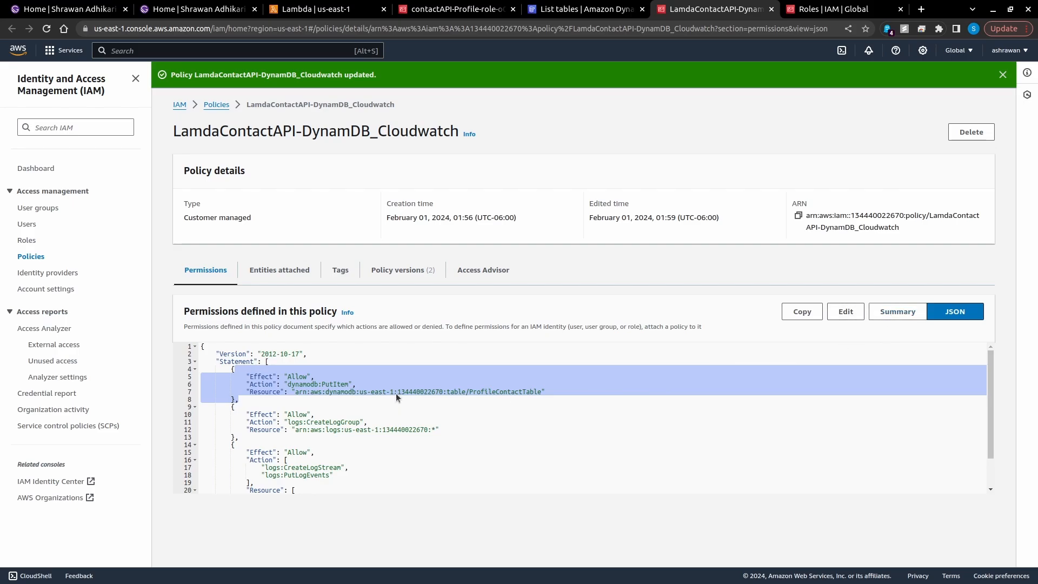
{"action": "left_click", "coordinate": [303, 395]}
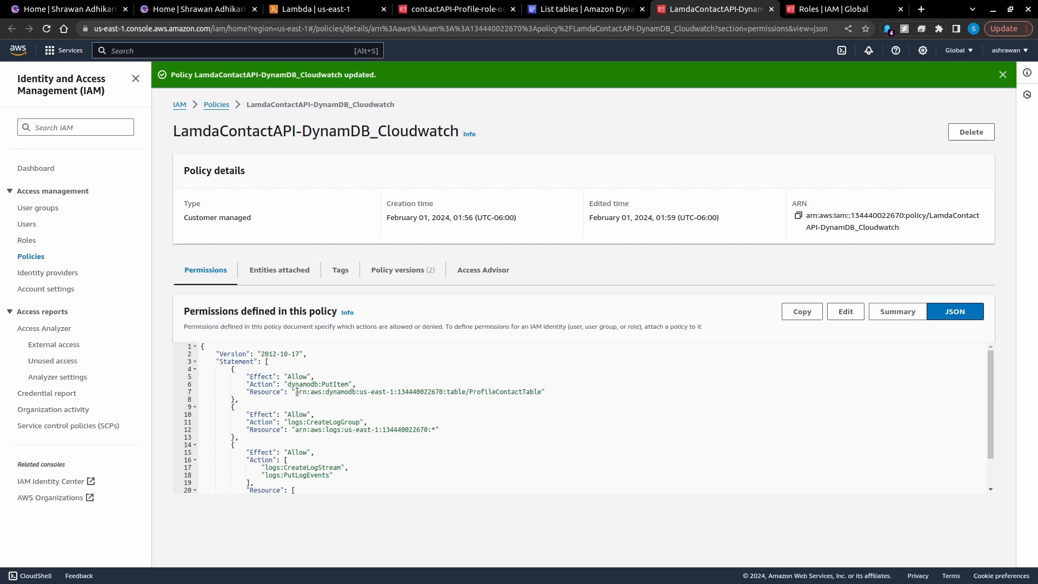
{"action": "left_click_drag", "start_coordinate": [296, 392], "coordinate": [545, 395]}
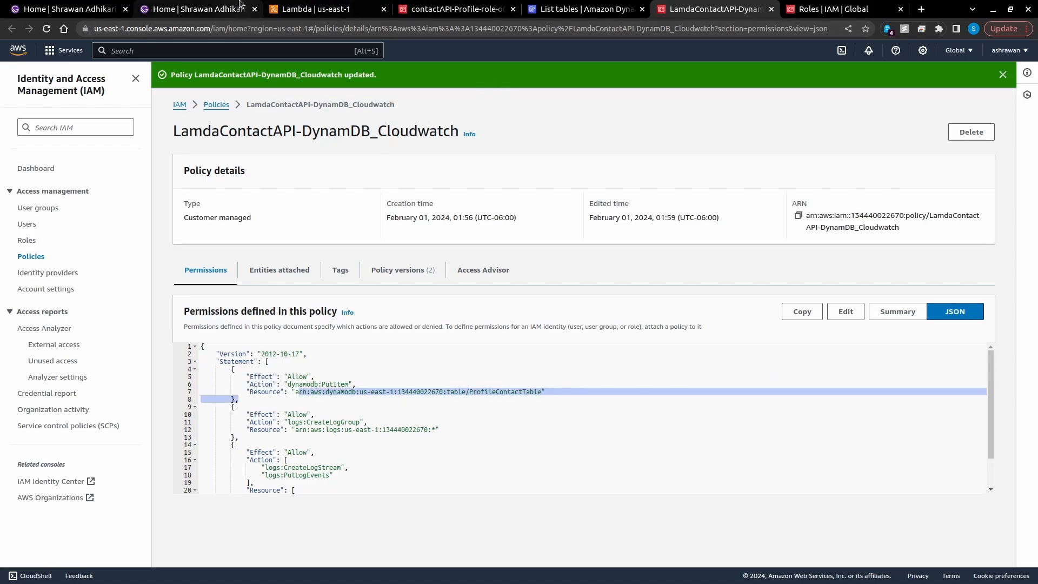
Open ProfileContactTable in DynamoDB, expand its additional information and select the full Amazon Resource Name
{"action": "left_click", "coordinate": [442, 4]}
{"action": "left_click", "coordinate": [582, 9]}
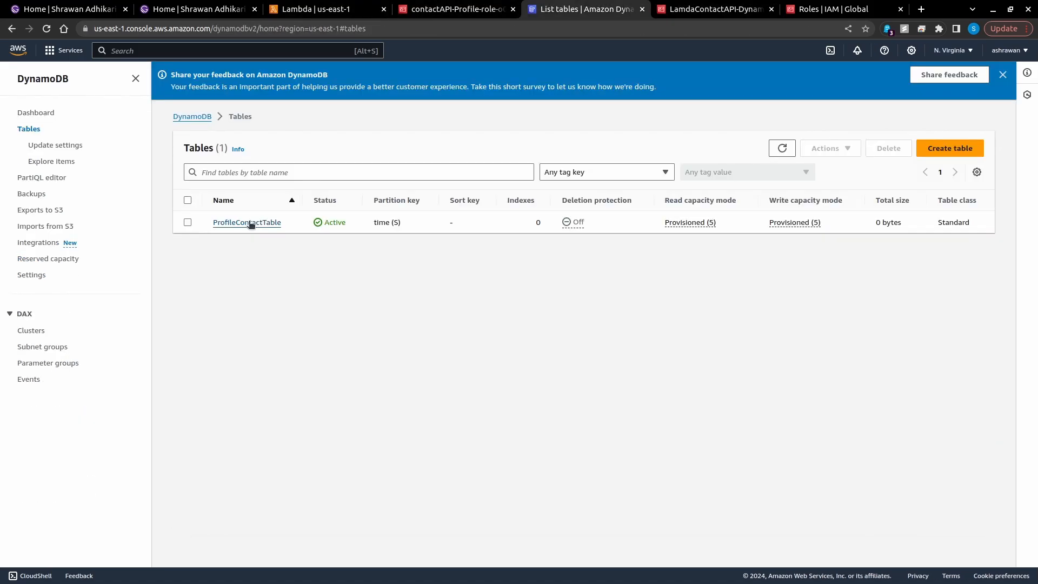
{"action": "left_click", "coordinate": [241, 223]}
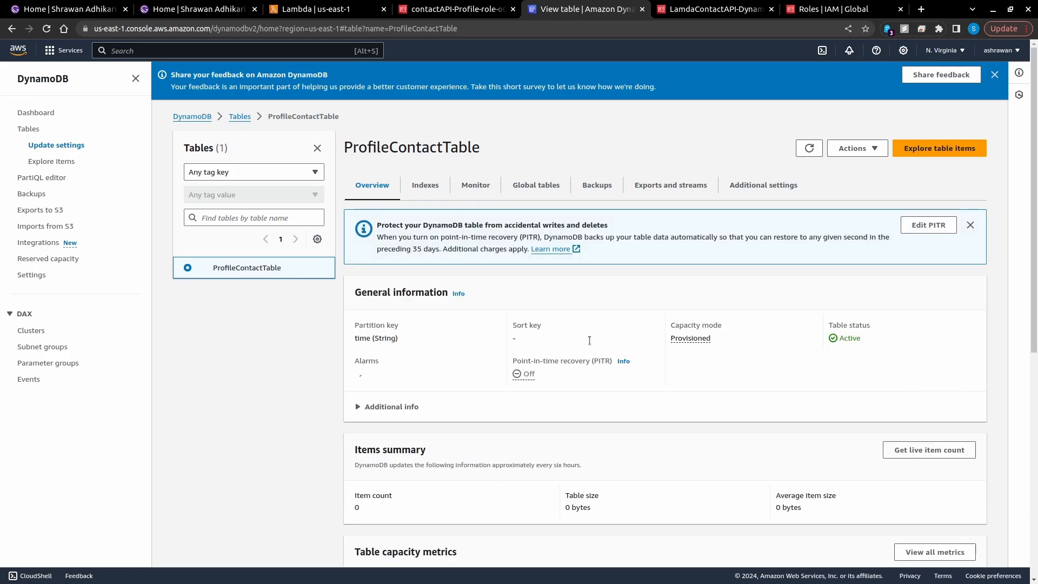
{"action": "left_click", "coordinate": [371, 414]}
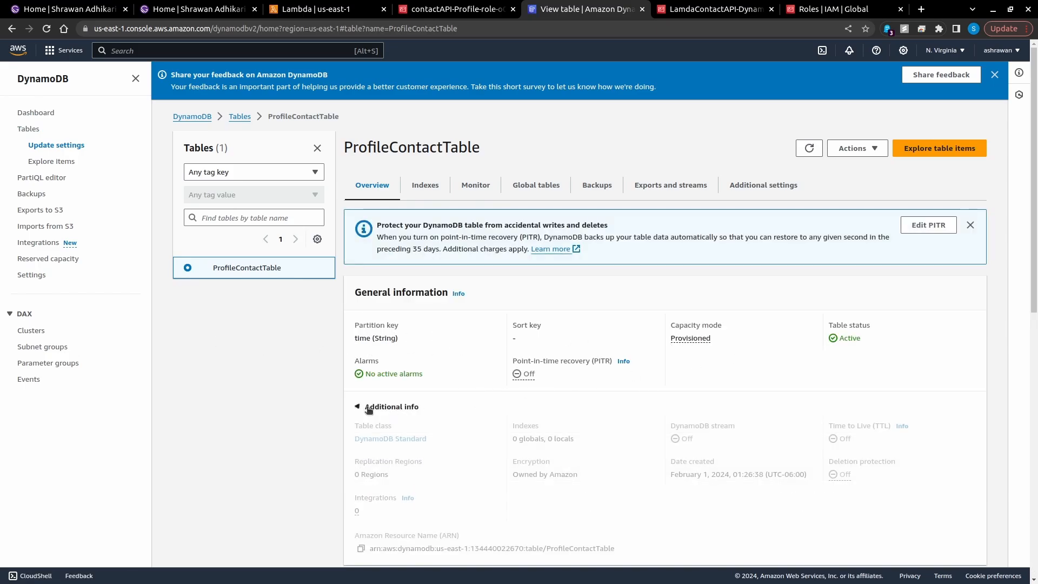
{"action": "scroll", "coordinate": [411, 427], "scroll_direction": "down", "scroll_amount": 1}
{"action": "left_click_drag", "start_coordinate": [373, 491], "coordinate": [609, 493]}
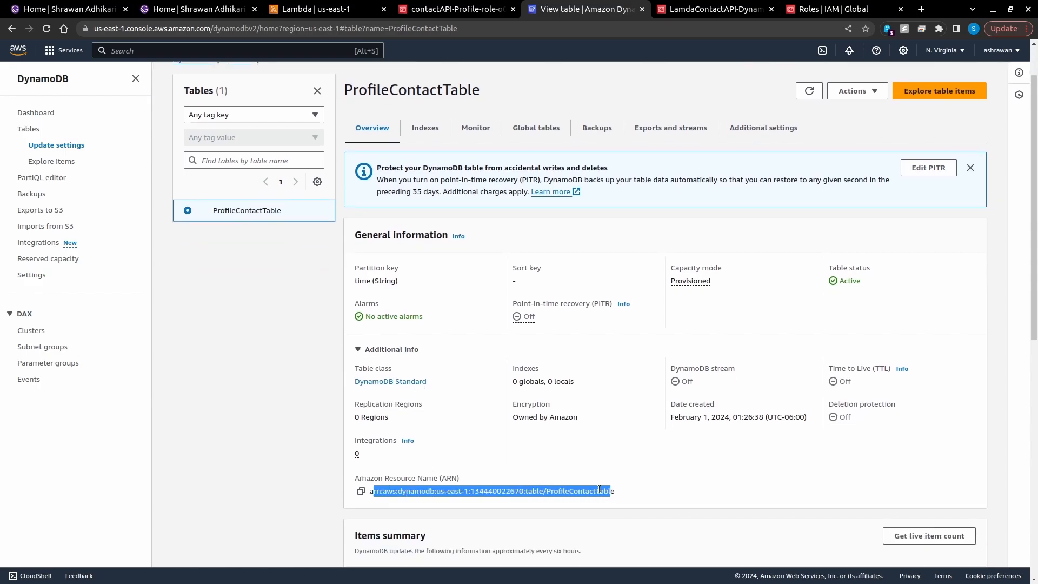
{"action": "left_click", "coordinate": [622, 495]}
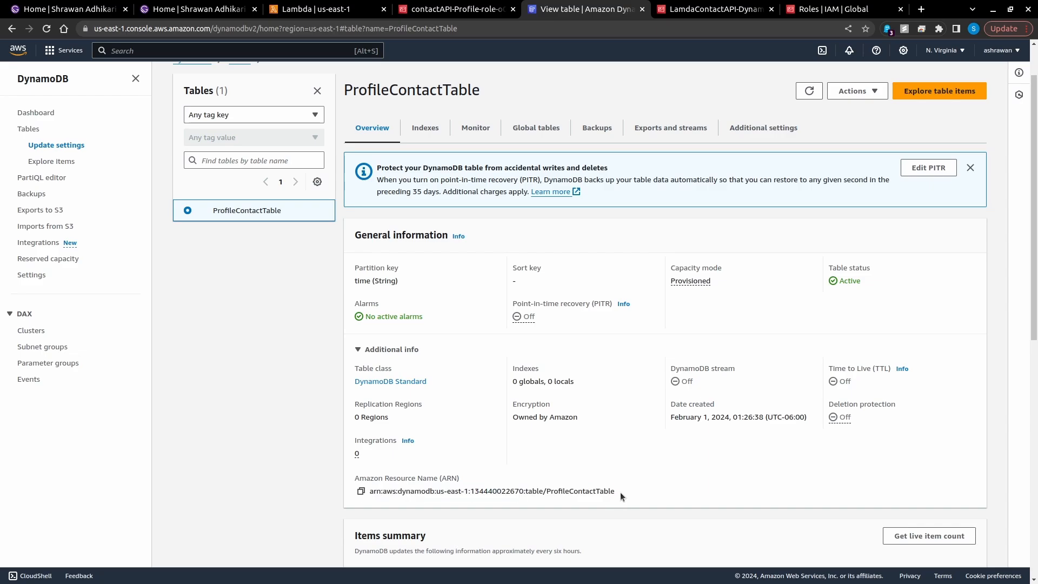
{"action": "left_click_drag", "start_coordinate": [620, 492], "coordinate": [422, 492]}
{"action": "left_click", "coordinate": [378, 496]}
{"action": "triple_click", "coordinate": [370, 491]}
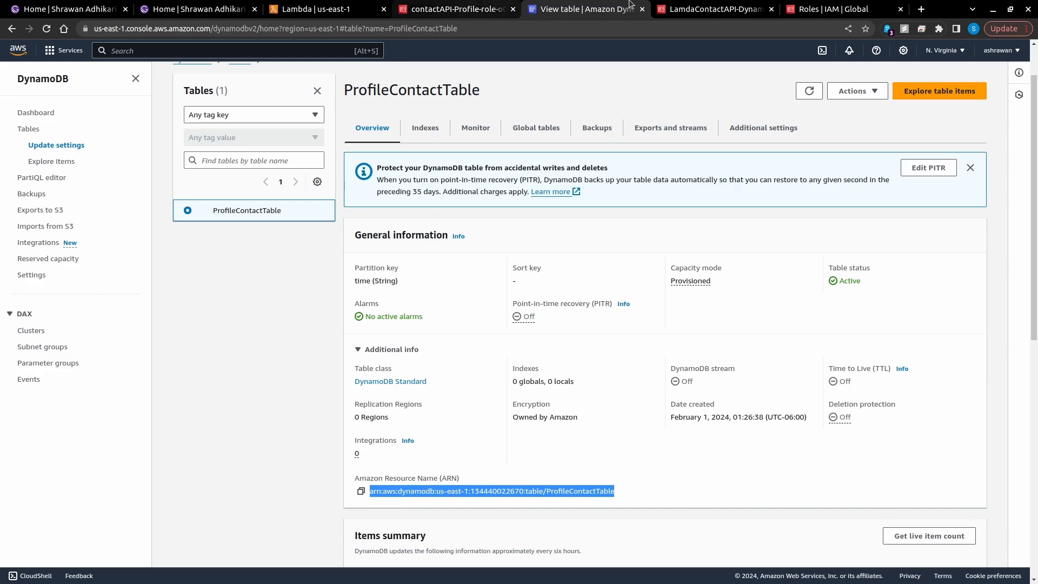
Check the table ARN in the LamdaContactAPI-DynamDB_Cloudwatch policy, and open the policy for editing in the visual editor
{"action": "left_click", "coordinate": [724, 9]}
{"action": "left_click_drag", "start_coordinate": [295, 392], "coordinate": [553, 389]}
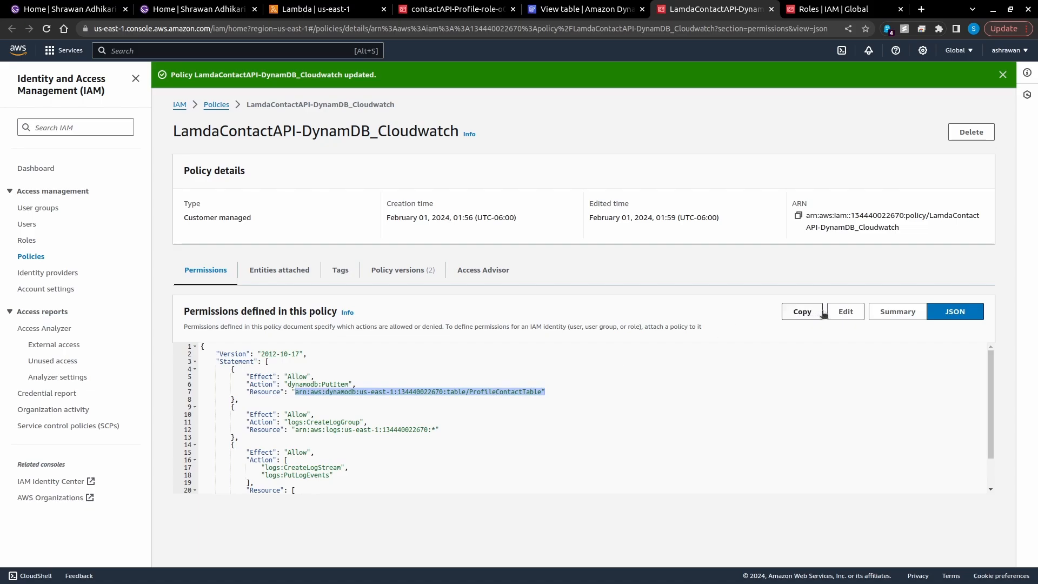
{"action": "left_click", "coordinate": [846, 312]}
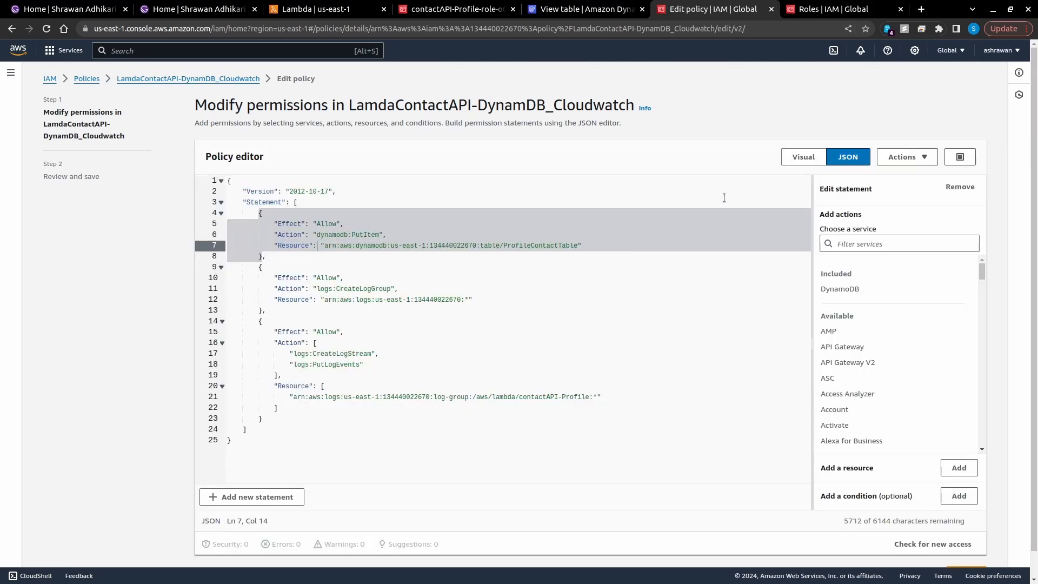
{"action": "left_click", "coordinate": [800, 157]}
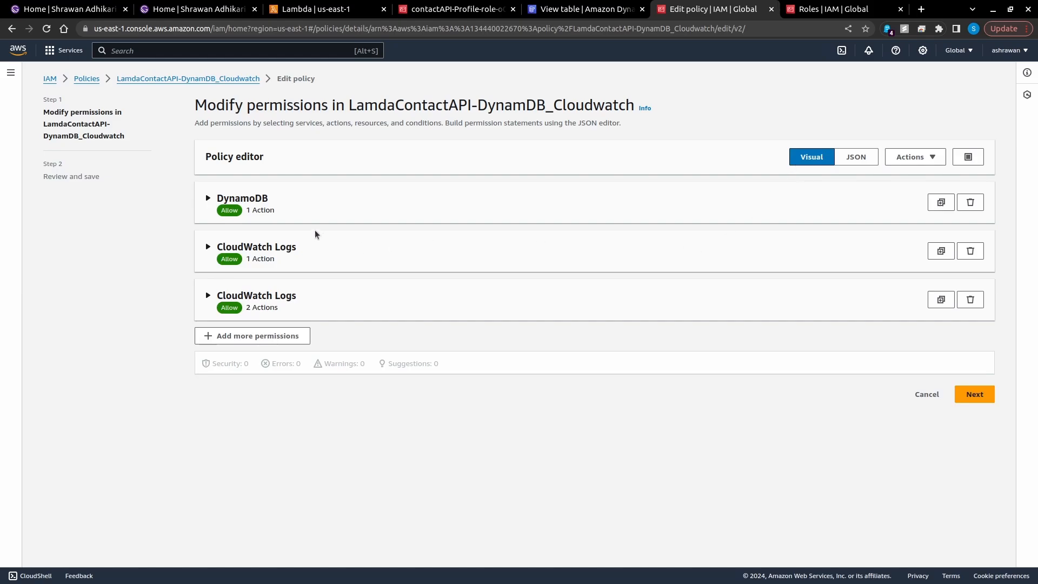
Expand the policy's DynamoDB permissions and inspect the selected write actions and the specified resource ARN
{"action": "left_click", "coordinate": [262, 198]}
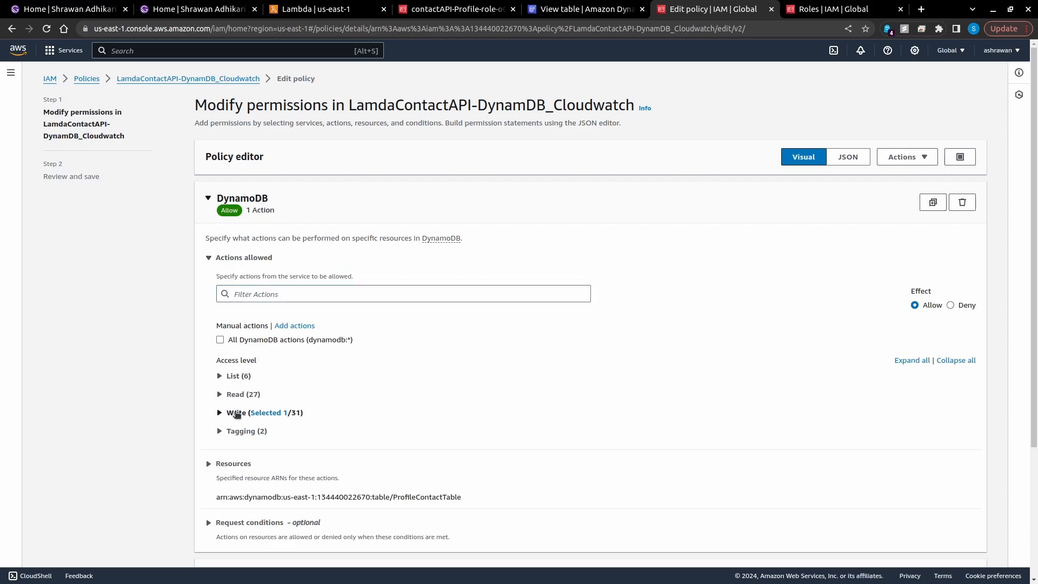
{"action": "left_click", "coordinate": [234, 413]}
{"action": "scroll", "coordinate": [565, 366], "scroll_direction": "down", "scroll_amount": 1}
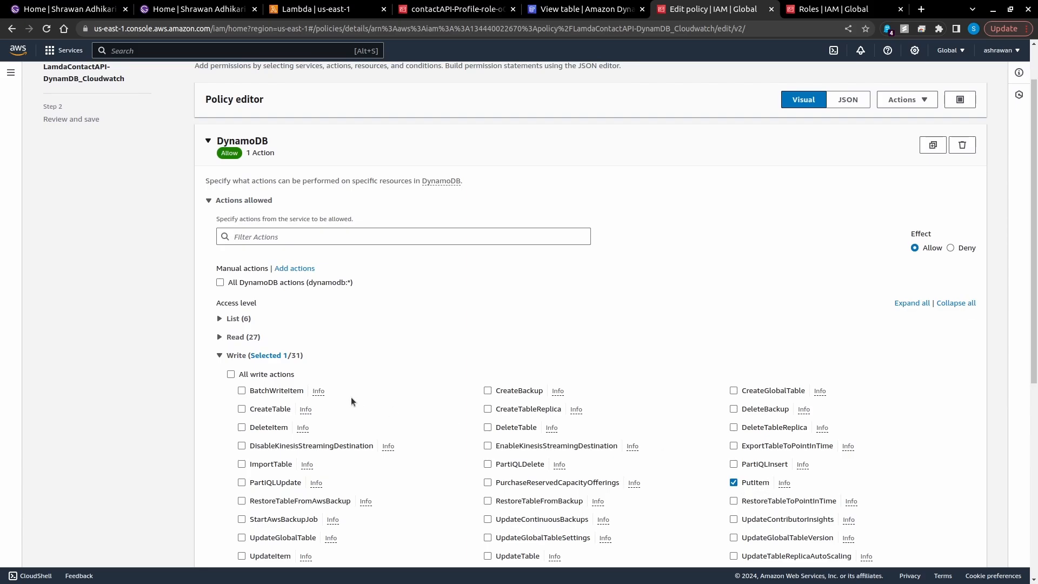
{"action": "left_click", "coordinate": [233, 355]}
{"action": "scroll", "coordinate": [233, 351], "scroll_direction": "down", "scroll_amount": 1}
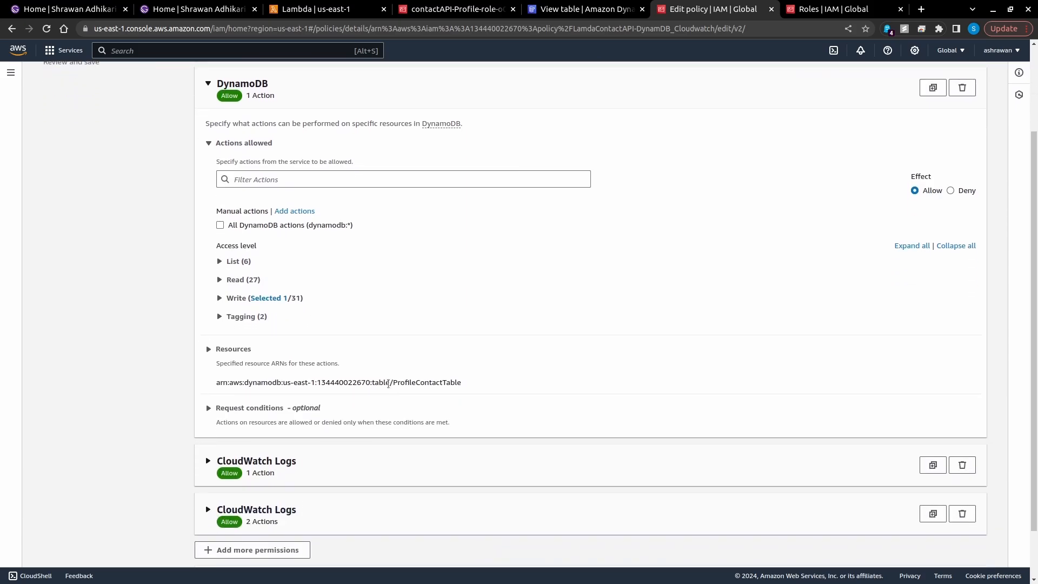
Expand the DynamoDB resources, open the table ARN's details, compare the ARN with ProfileContactTable in DynamoDB, and close the details without changes
{"action": "left_click", "coordinate": [233, 349]}
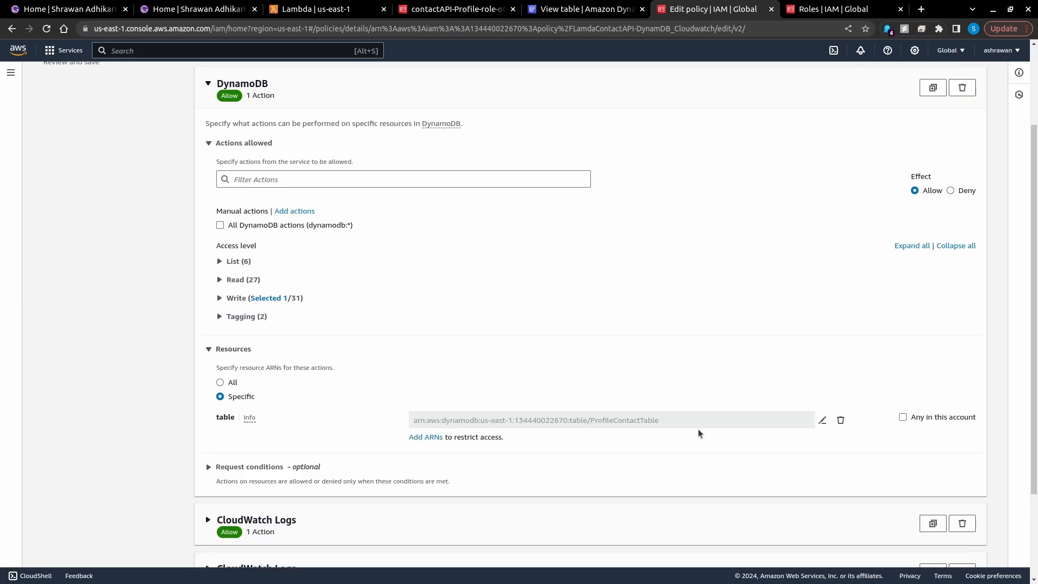
{"action": "left_click", "coordinate": [822, 422]}
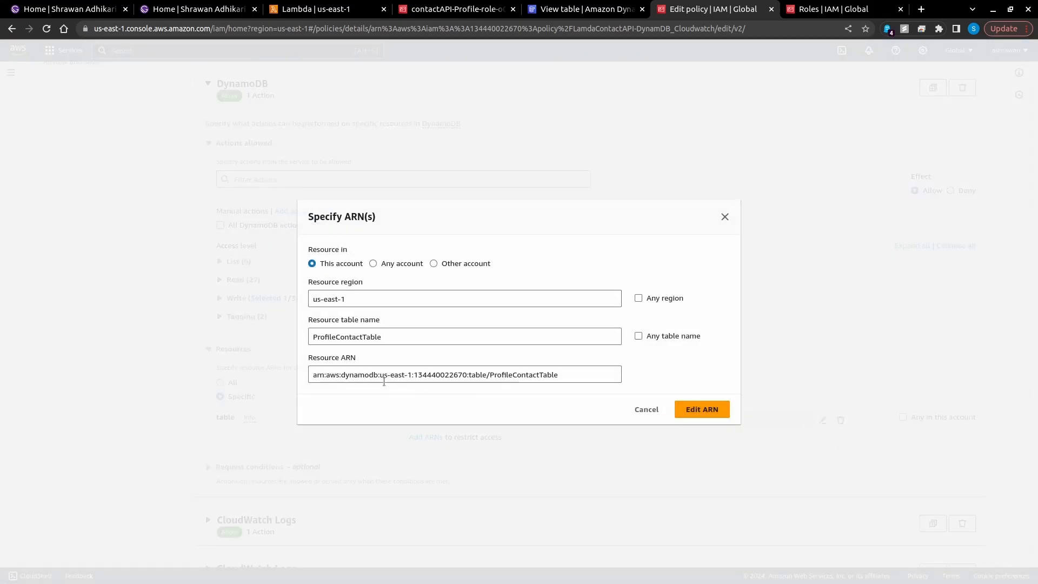
{"action": "left_click_drag", "start_coordinate": [316, 374], "coordinate": [558, 376]}
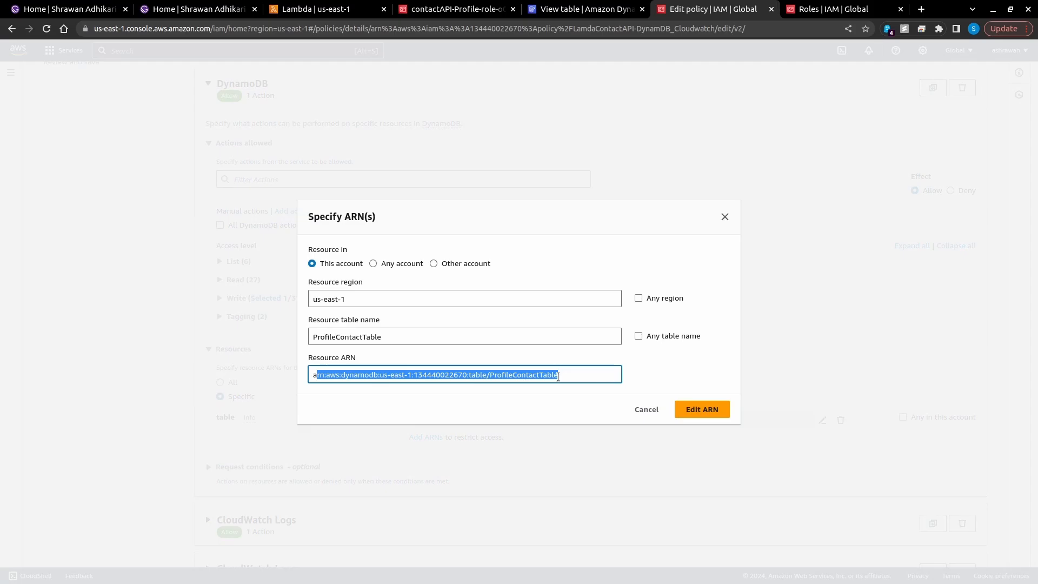
{"action": "left_click", "coordinate": [558, 376]}
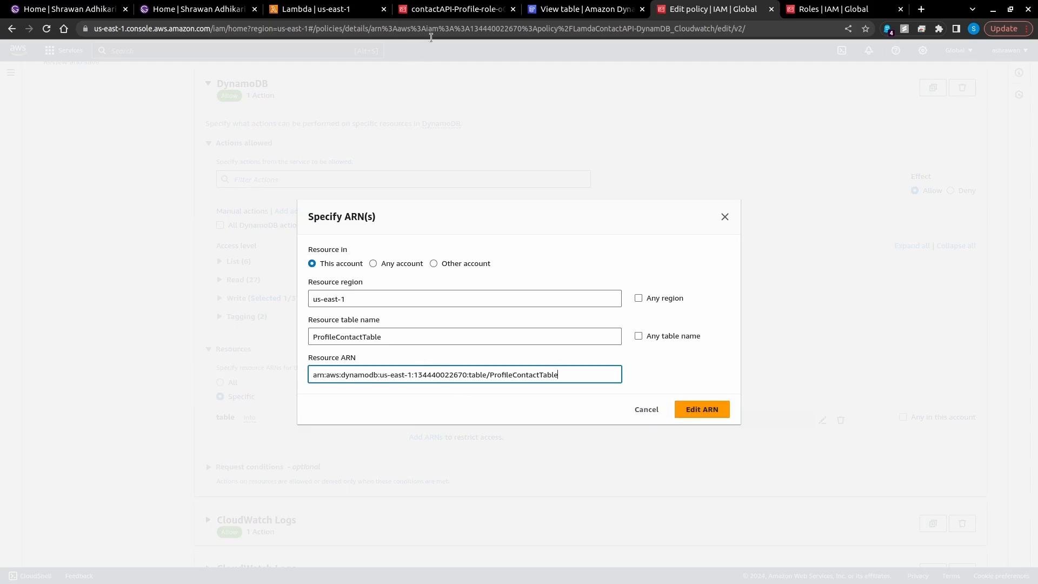
{"action": "left_click", "coordinate": [538, 9]}
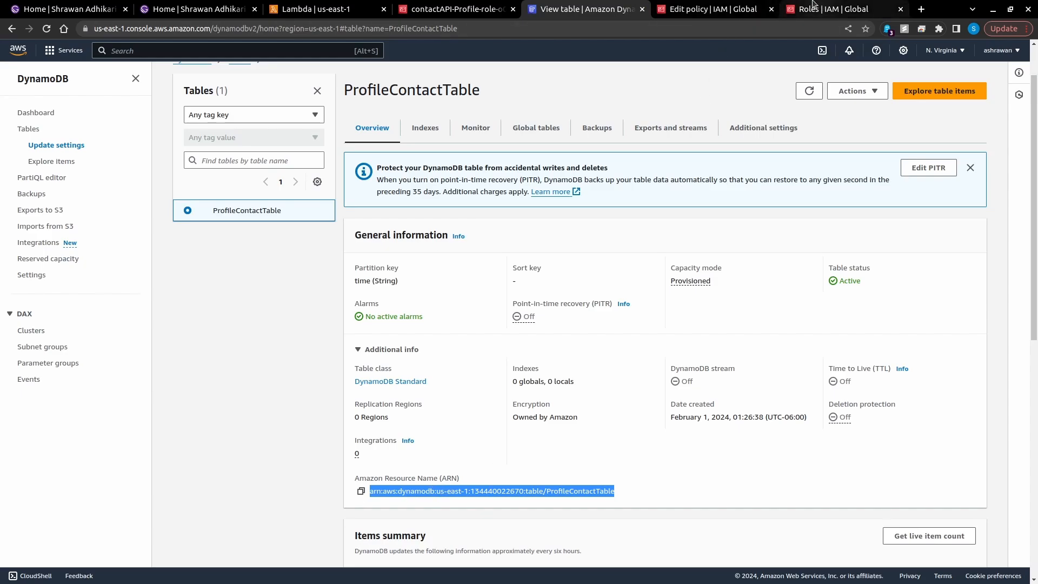
{"action": "left_click", "coordinate": [714, 8]}
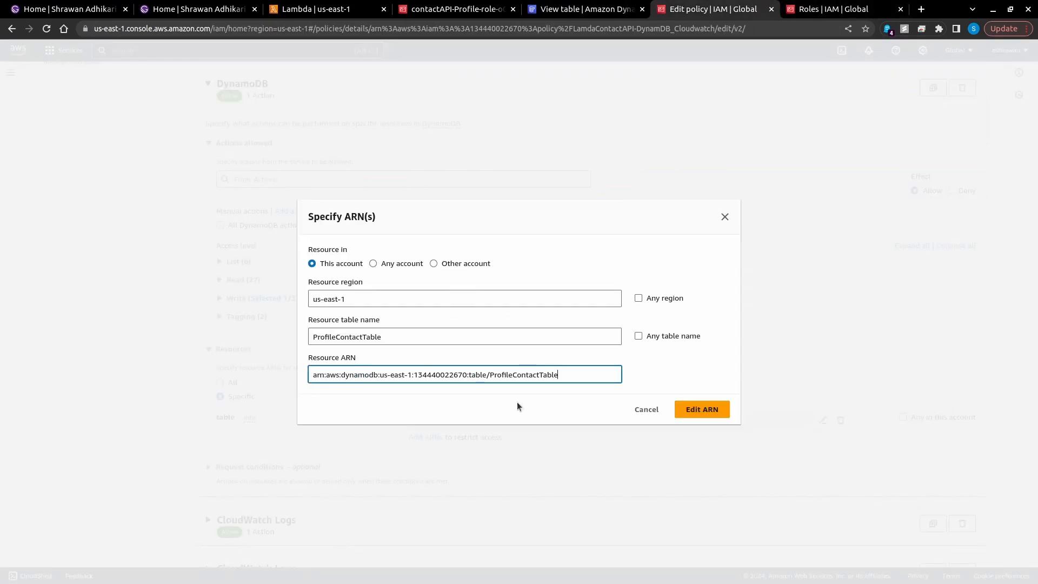
{"action": "left_click", "coordinate": [725, 217]}
Review the policy's DynamoDB and CloudWatch Logs permissions in the visual and JSON editors, and leave the editor without saving
{"action": "scroll", "coordinate": [346, 400], "scroll_direction": "down", "scroll_amount": 1}
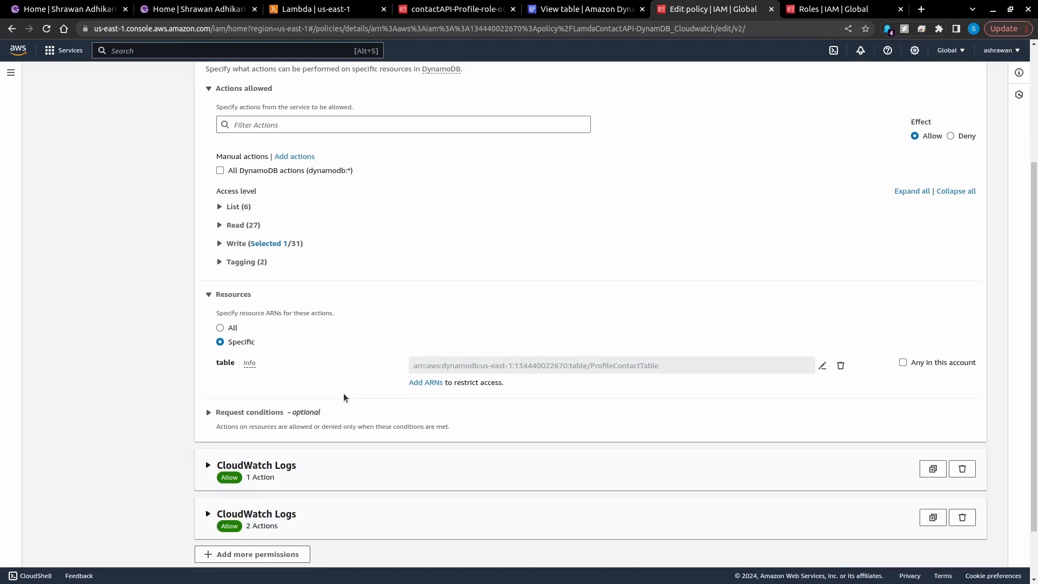
{"action": "scroll", "coordinate": [337, 376], "scroll_direction": "up", "scroll_amount": 2}
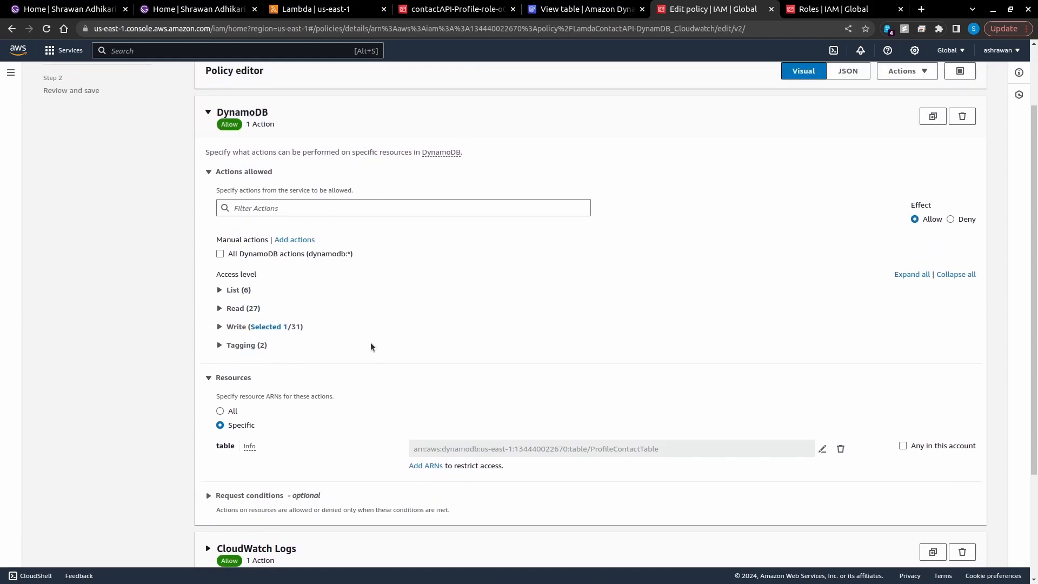
{"action": "scroll", "coordinate": [361, 343], "scroll_direction": "down", "scroll_amount": 2}
{"action": "scroll", "coordinate": [351, 327], "scroll_direction": "down", "scroll_amount": 1}
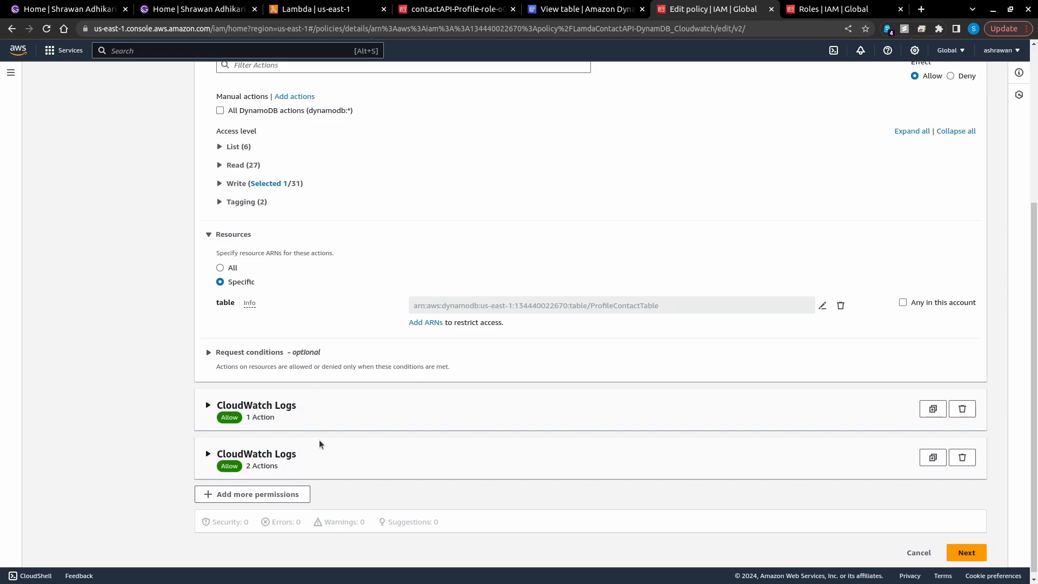
{"action": "scroll", "coordinate": [580, 388], "scroll_direction": "up", "scroll_amount": 3}
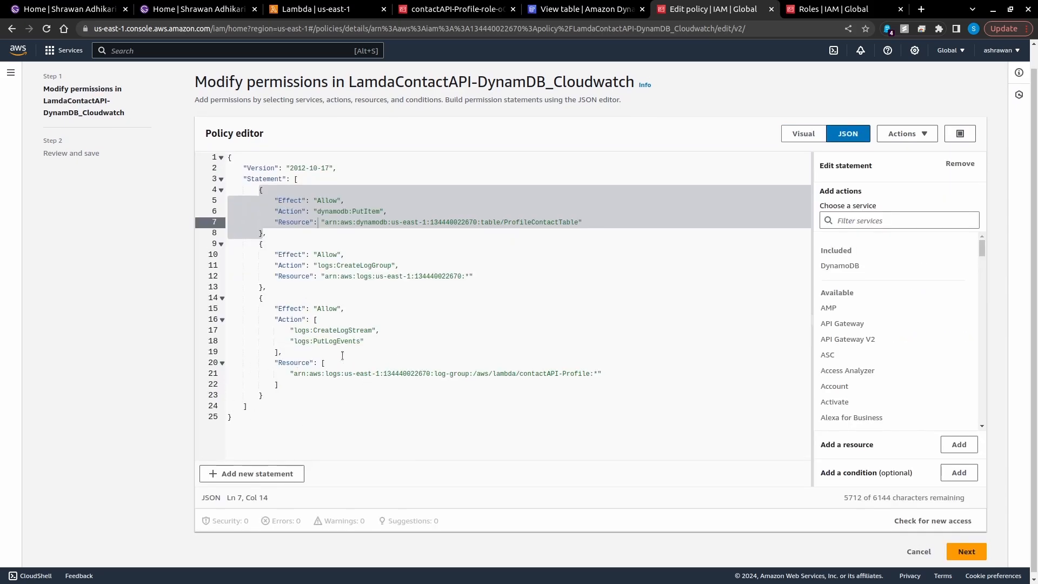
{"action": "scroll", "coordinate": [351, 361], "scroll_direction": "up", "scroll_amount": 1}
{"action": "scroll", "coordinate": [456, 374], "scroll_direction": "down", "scroll_amount": 1}
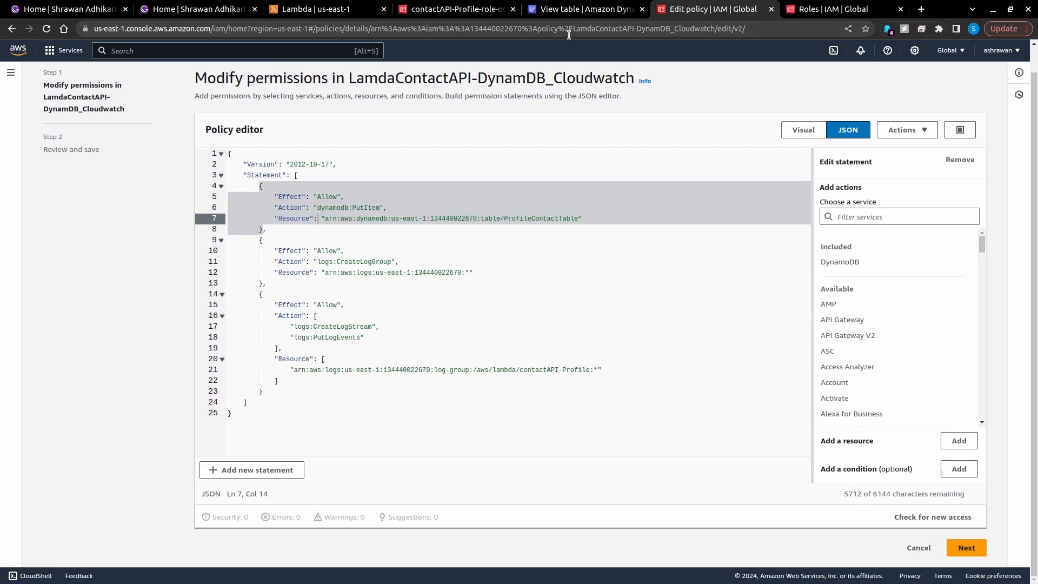
{"action": "scroll", "coordinate": [289, 162], "scroll_direction": "up", "scroll_amount": 1}
{"action": "left_click", "coordinate": [221, 79]}
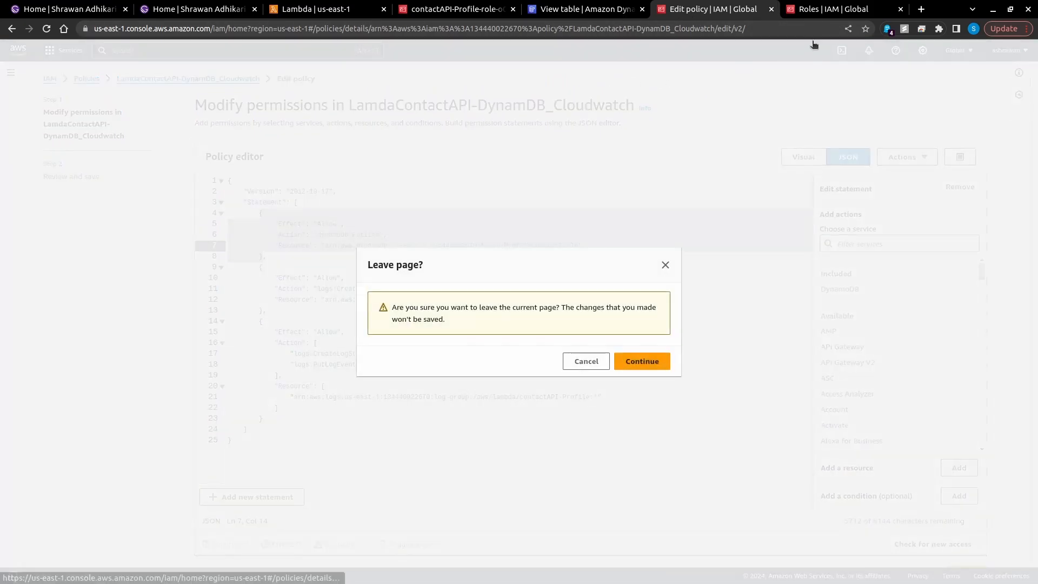
{"action": "left_click", "coordinate": [643, 361]}
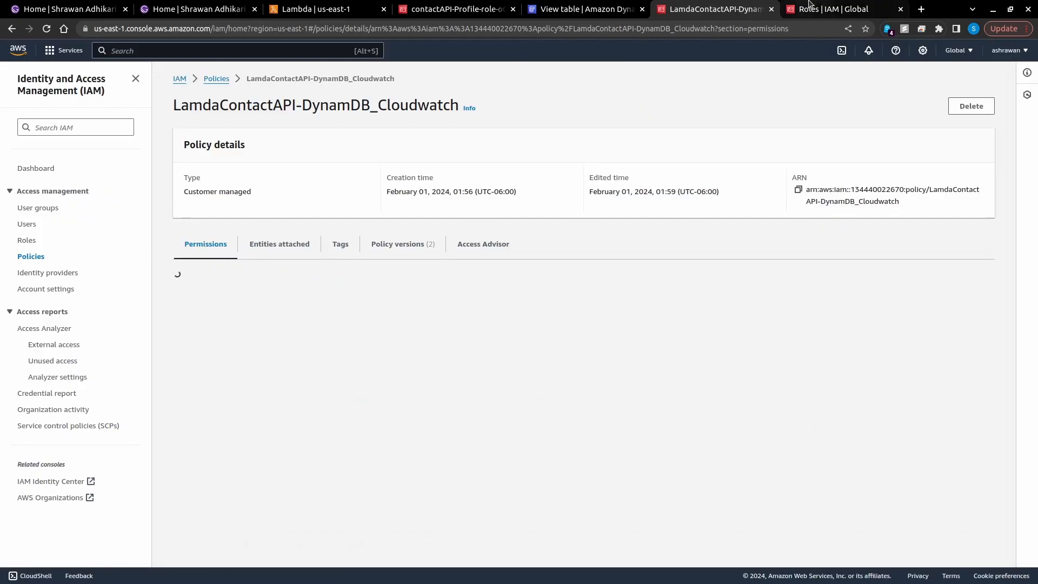
Highlight contactAPI-Profile-role-o02diw74 in the IAM roles list, and open the contactAPI-Profile function's execution role settings for editing
{"action": "left_click", "coordinate": [809, 6]}
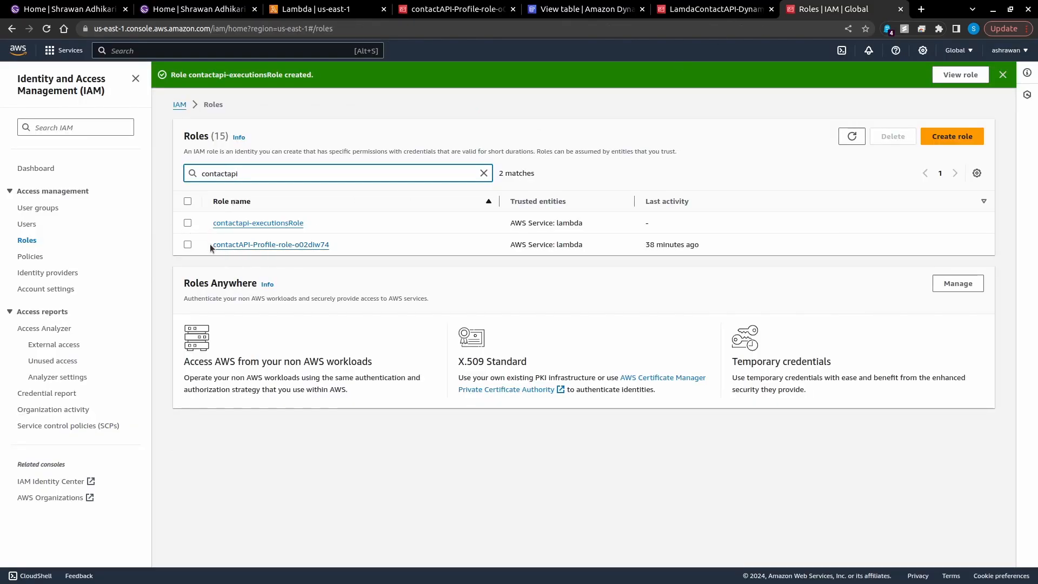
{"action": "left_click_drag", "start_coordinate": [209, 245], "coordinate": [339, 245]}
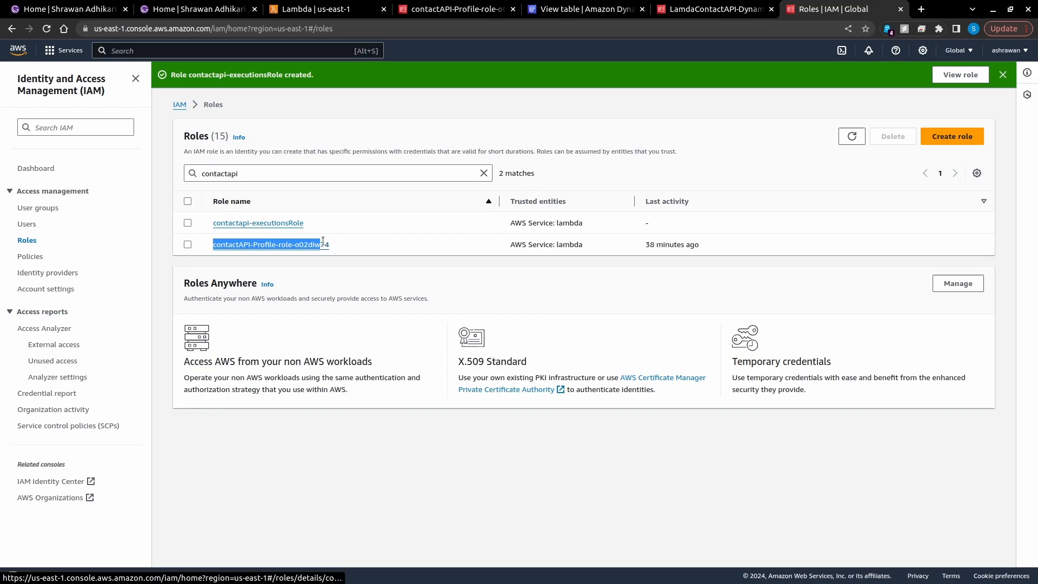
{"action": "left_click", "coordinate": [316, 9]}
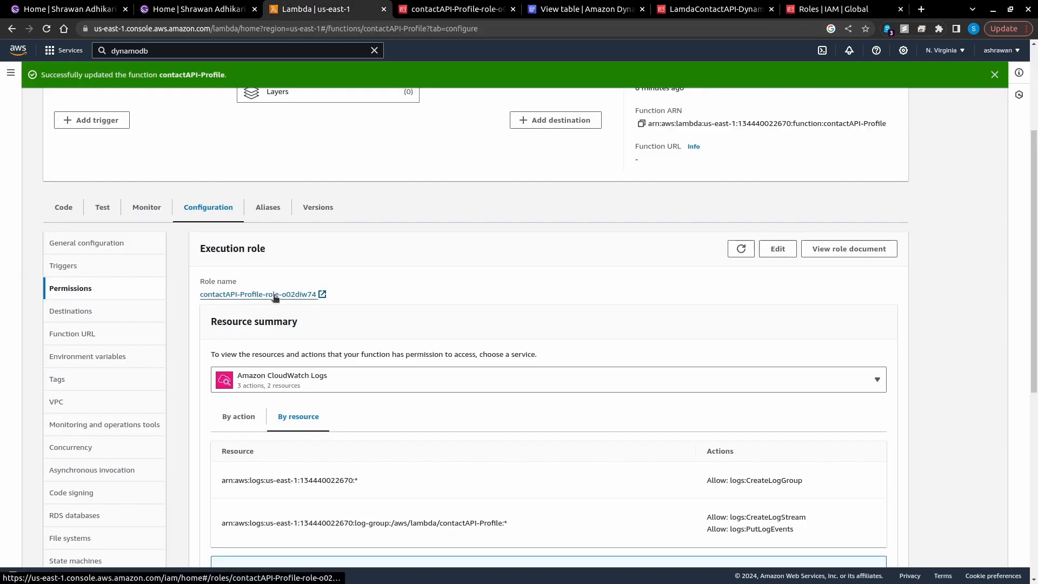
{"action": "left_click", "coordinate": [778, 250]}
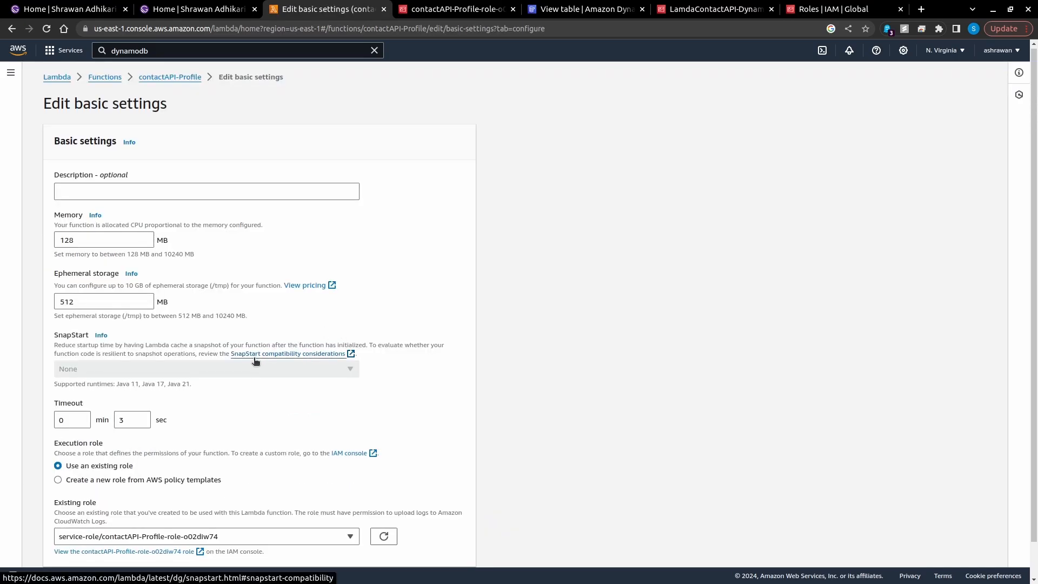
{"action": "scroll", "coordinate": [233, 379], "scroll_direction": "down", "scroll_amount": 1}
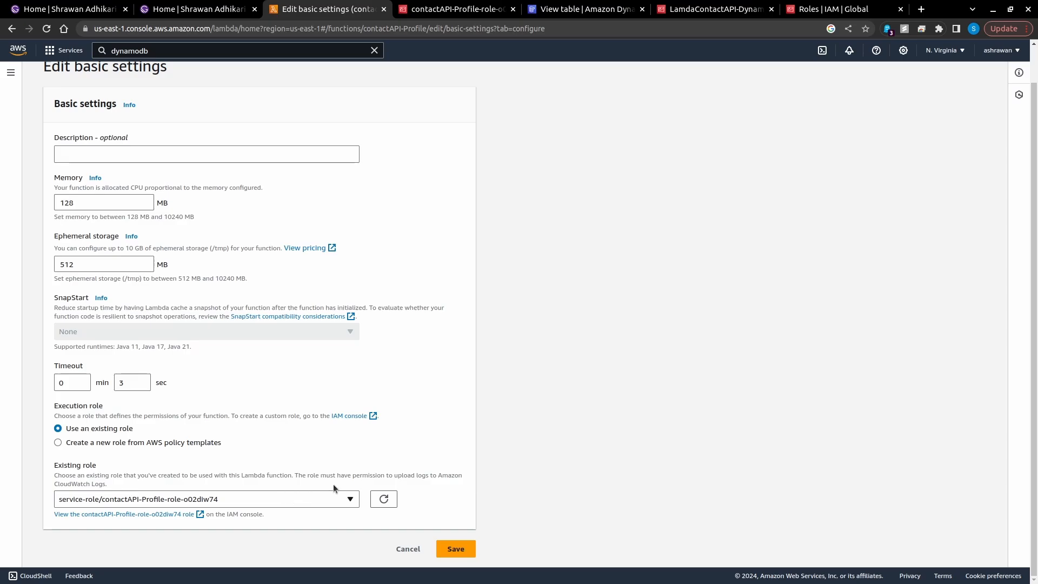
Open contactapi-executionsRole in IAM and examine the DynamoDB and log statements in its attached LamdaContactAPI-DynamDB_Cloudwatch policy
{"action": "left_click", "coordinate": [830, 9]}
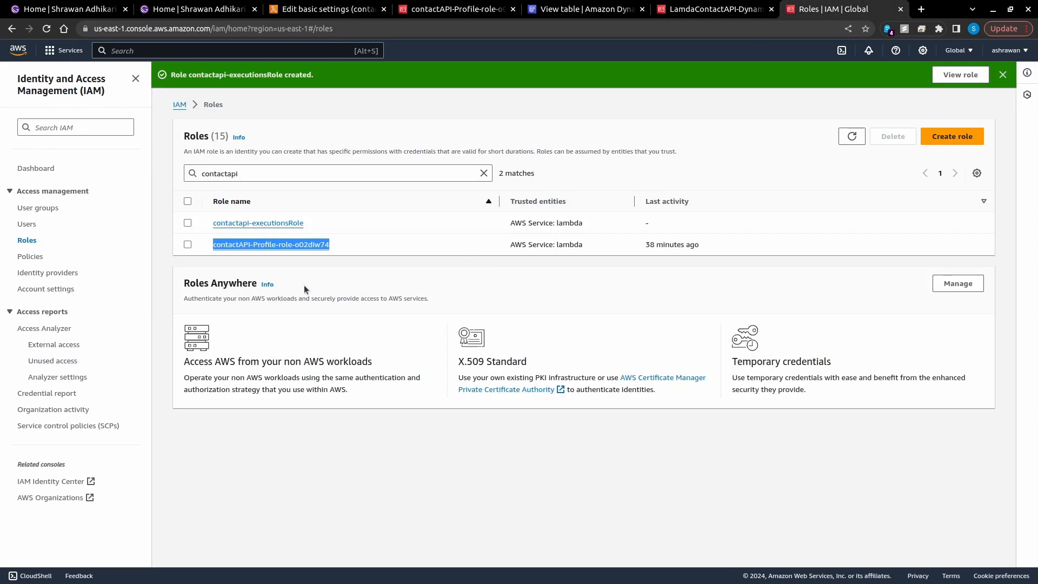
{"action": "left_click", "coordinate": [350, 269]}
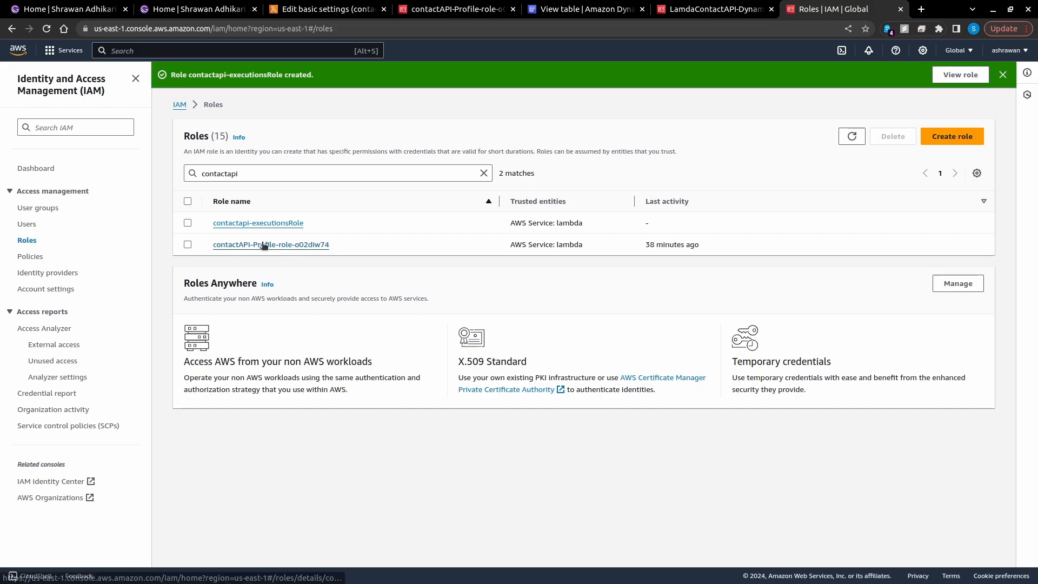
{"action": "left_click", "coordinate": [227, 224]}
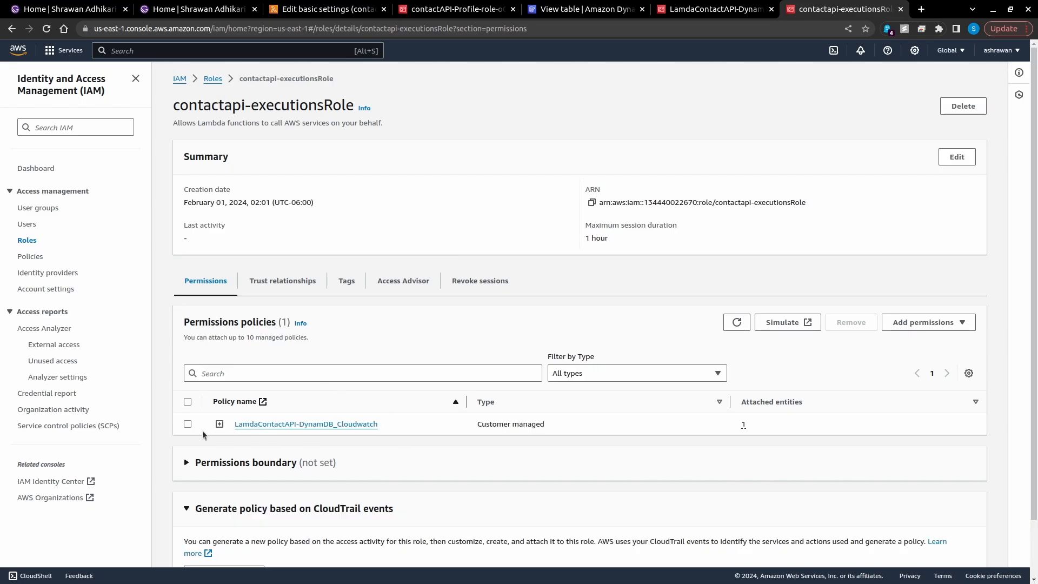
{"action": "left_click", "coordinate": [220, 424]}
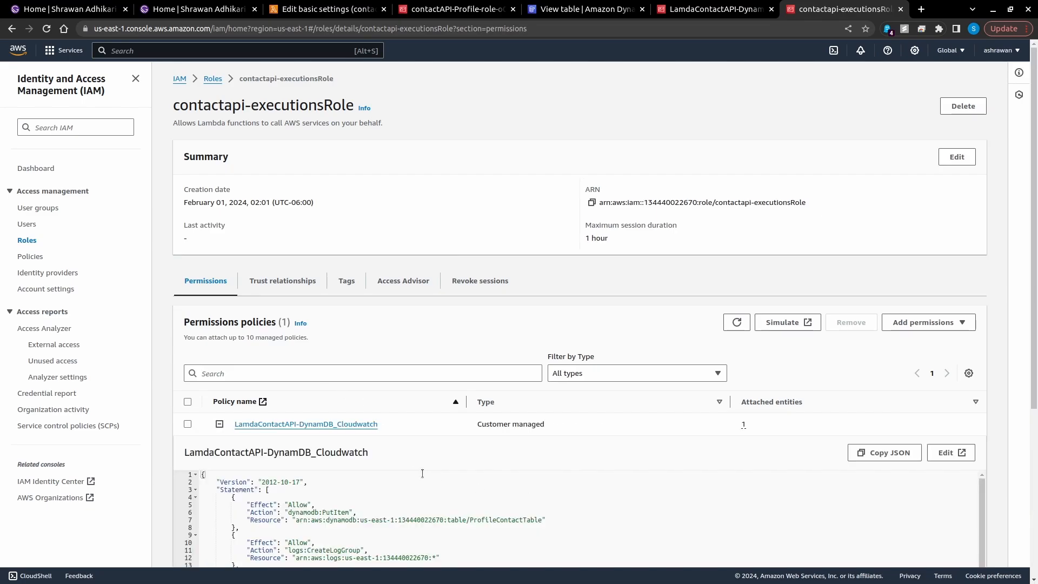
{"action": "scroll", "coordinate": [422, 474], "scroll_direction": "down", "scroll_amount": 1}
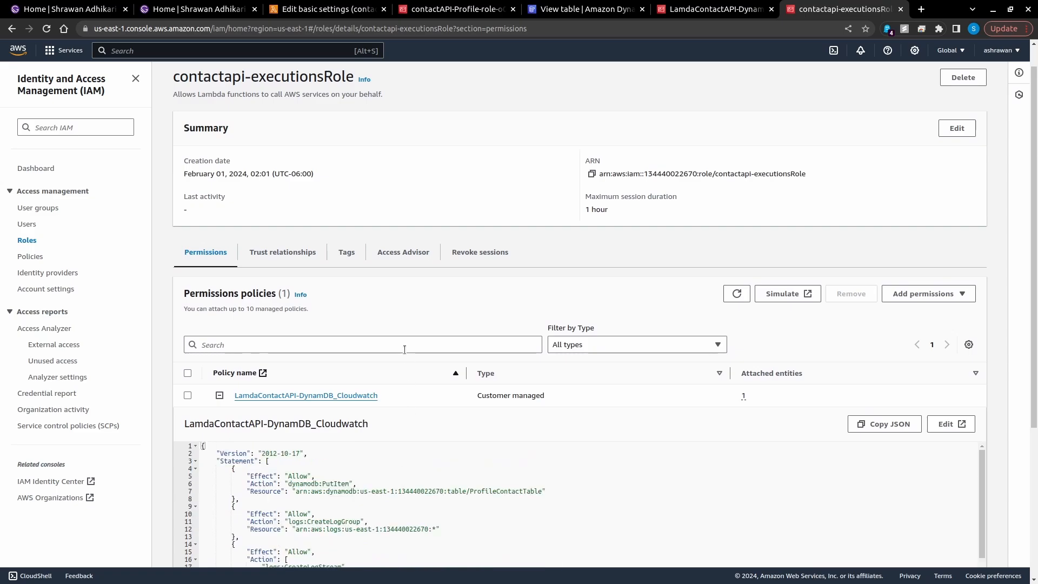
{"action": "scroll", "coordinate": [397, 338], "scroll_direction": "down", "scroll_amount": 2}
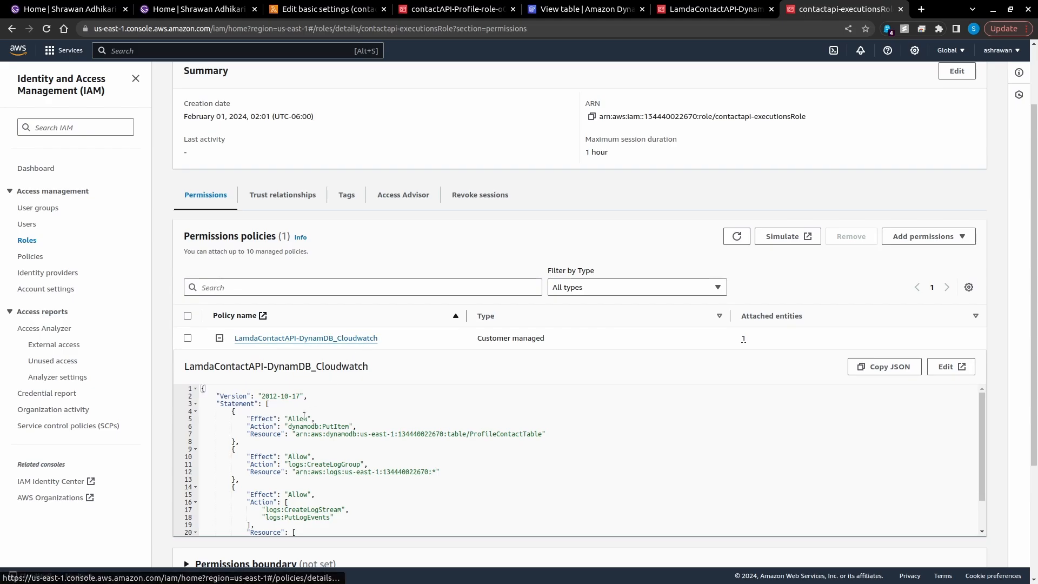
{"action": "left_click_drag", "start_coordinate": [234, 413], "coordinate": [253, 434]}
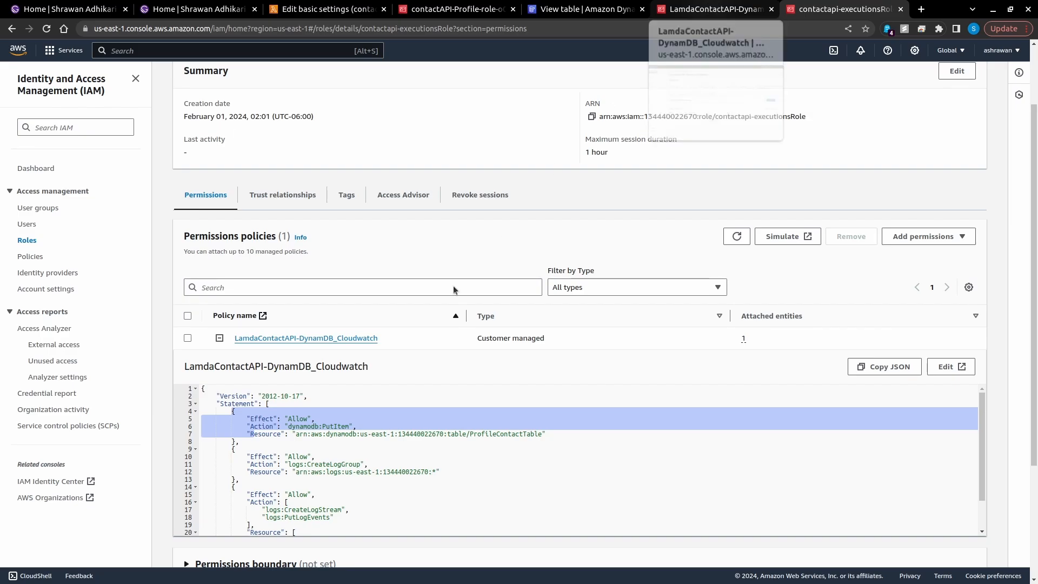
{"action": "left_click", "coordinate": [262, 446]}
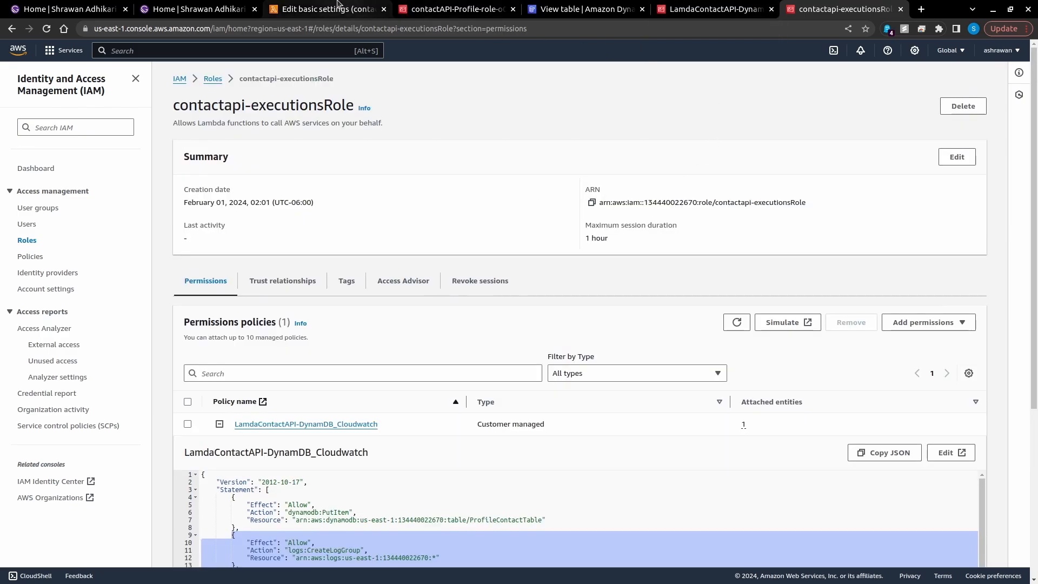
Refresh the existing roles in the Lambda function's basic settings, choose contactapi-executionsRole as the execution role and save
{"action": "left_click", "coordinate": [337, 4]}
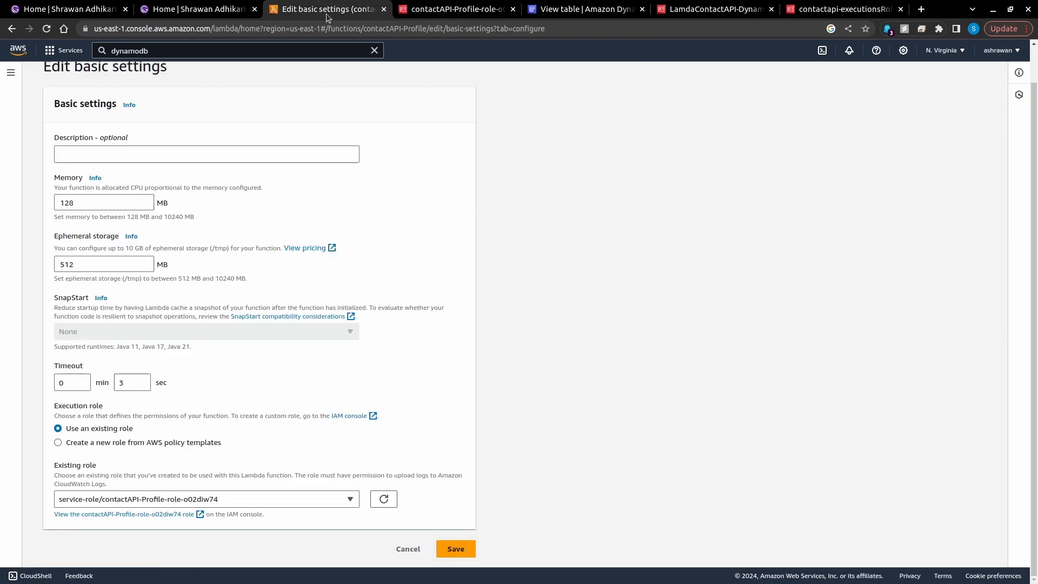
{"action": "left_click", "coordinate": [384, 499]}
{"action": "left_click", "coordinate": [309, 501]}
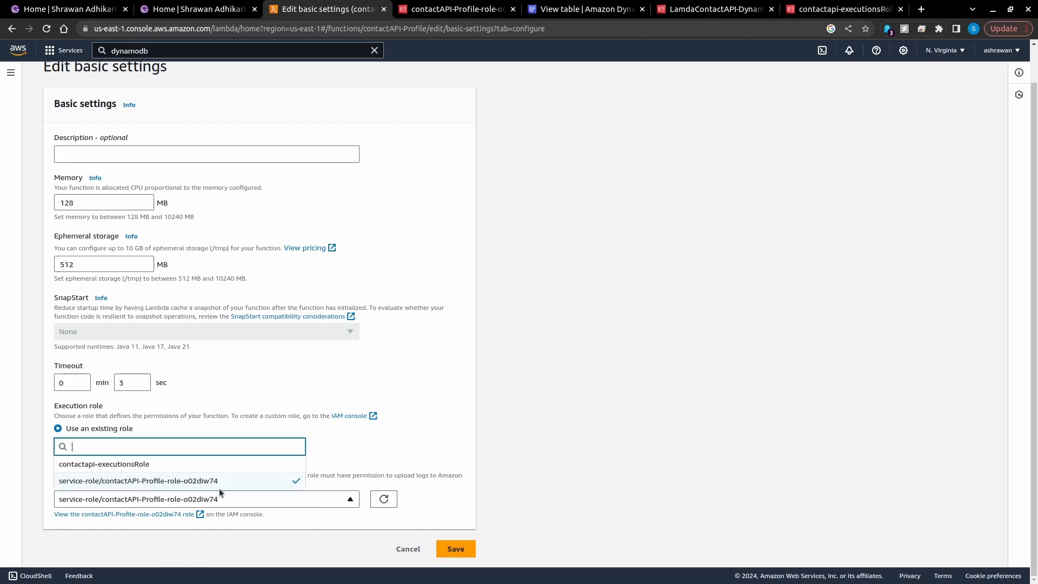
{"action": "left_click", "coordinate": [98, 464]}
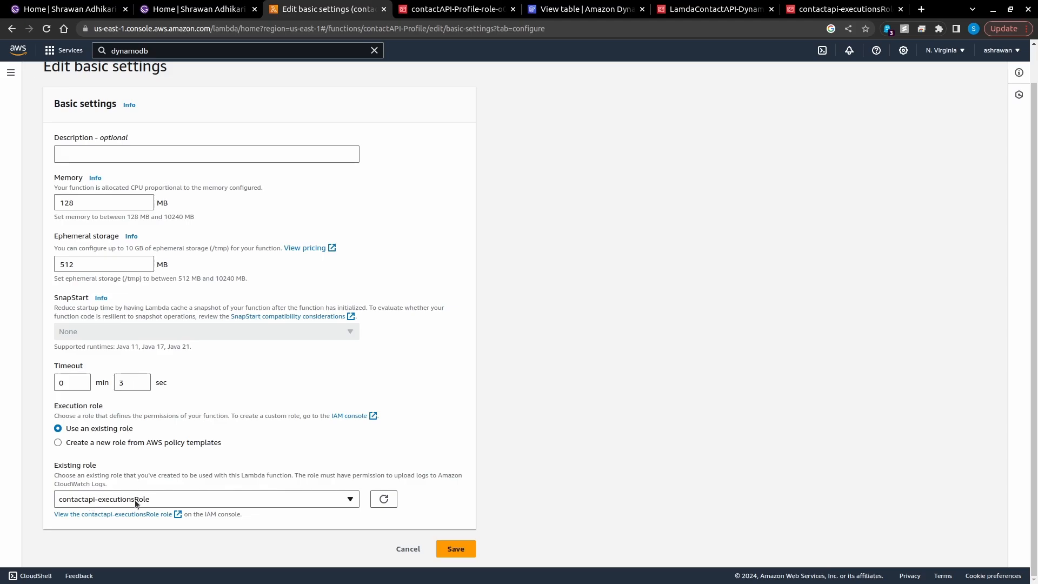
{"action": "left_click", "coordinate": [446, 547]}
Test the contactAPI-Profile function from its code editor with the testFunc event, and highlight the response in the execution results
{"action": "scroll", "coordinate": [519, 438], "scroll_direction": "down", "scroll_amount": 2}
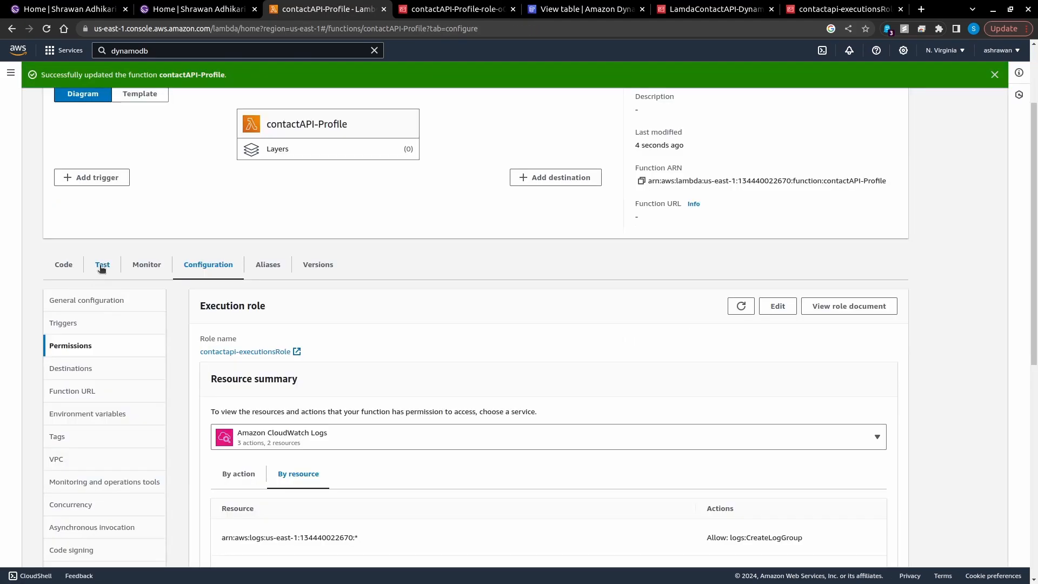
{"action": "left_click", "coordinate": [102, 265]}
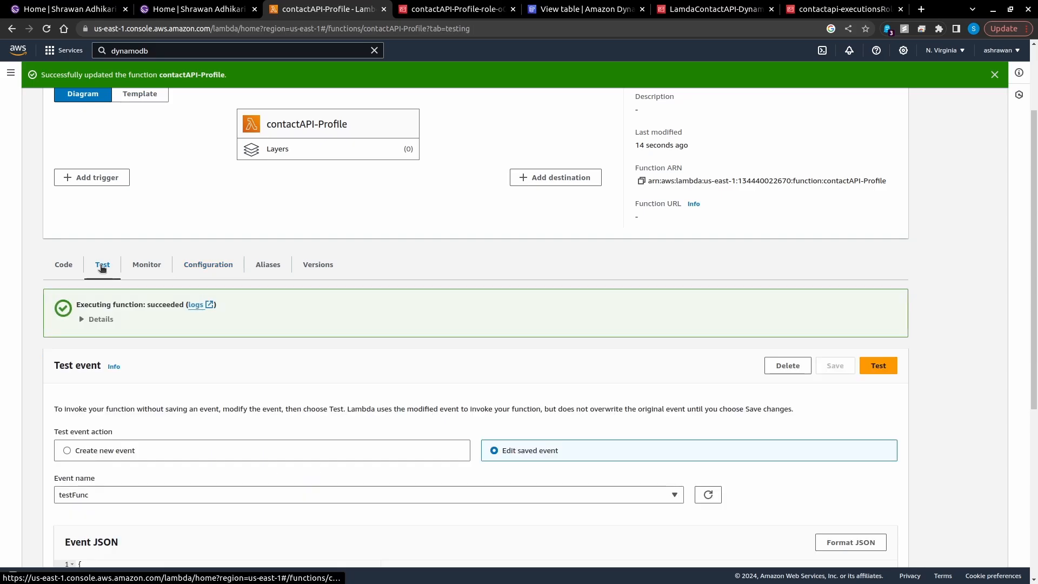
{"action": "left_click", "coordinate": [64, 266]}
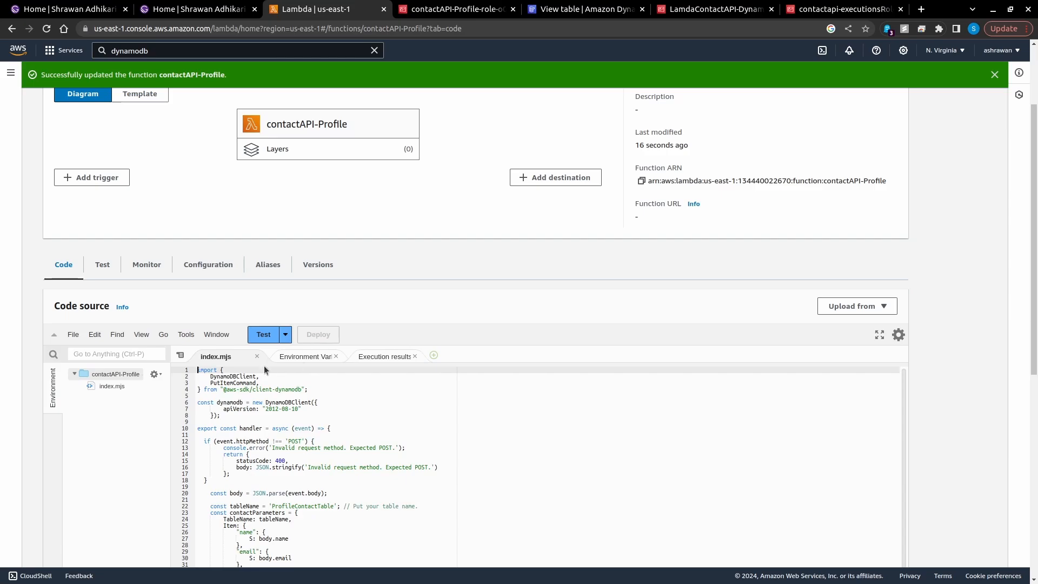
{"action": "left_click", "coordinate": [264, 334]}
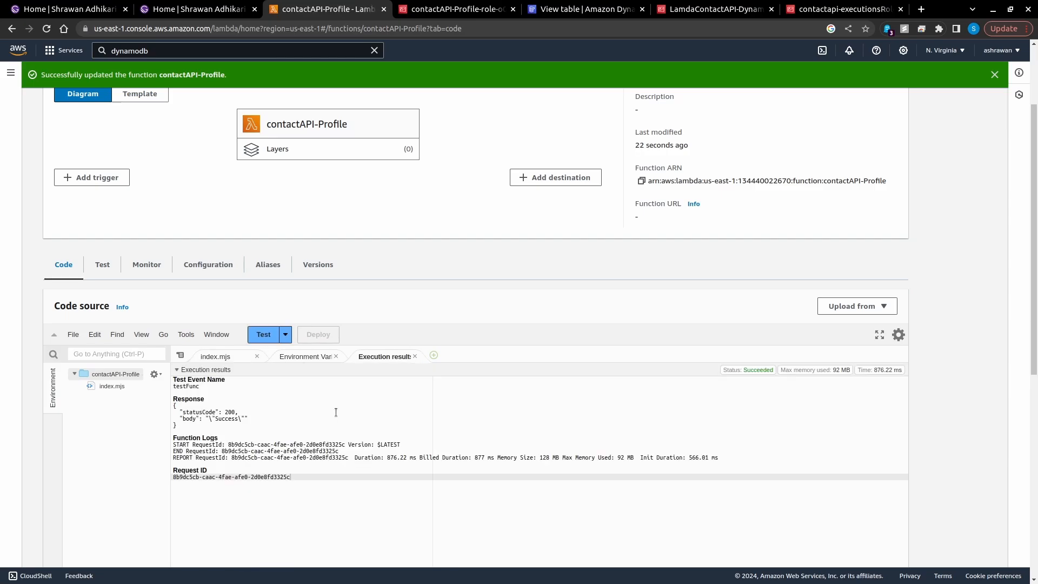
{"action": "left_click_drag", "start_coordinate": [175, 428], "coordinate": [173, 412]}
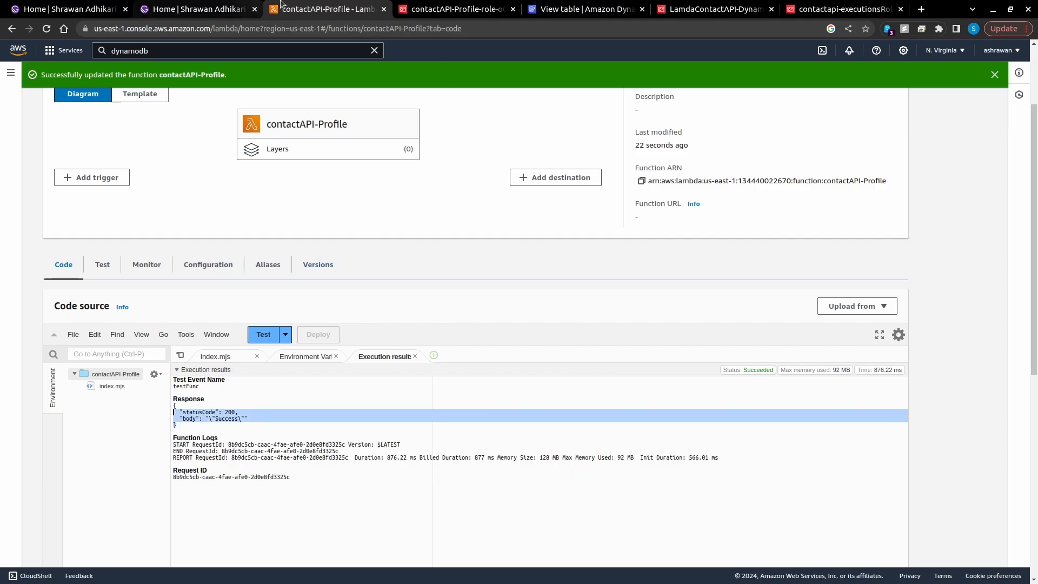
Open ProfileContactTable in DynamoDB and explore its items to check the stored contact messages
{"action": "left_click", "coordinate": [453, 7]}
{"action": "left_click", "coordinate": [584, 9]}
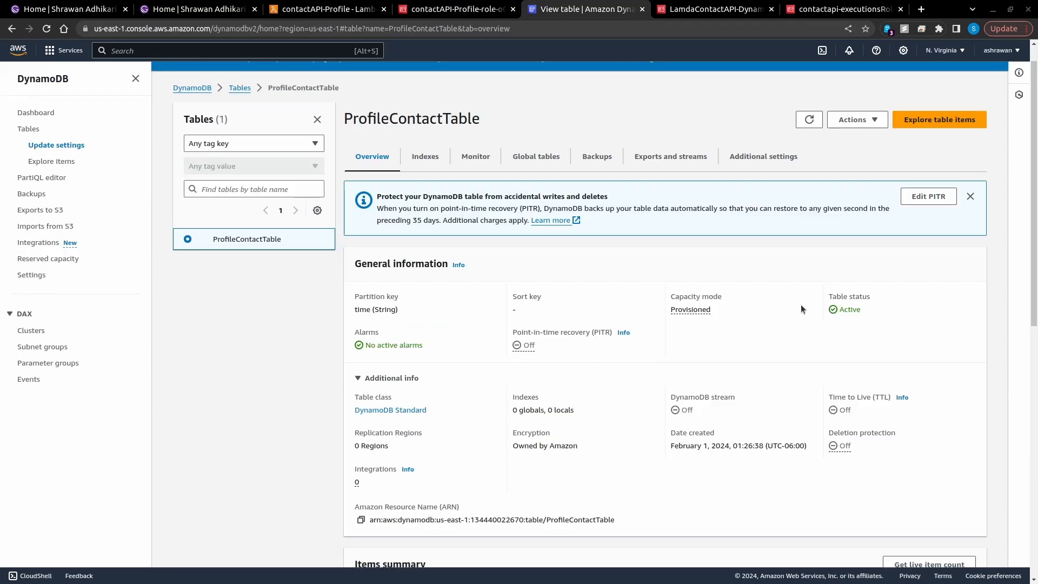
{"action": "left_click", "coordinate": [937, 122]}
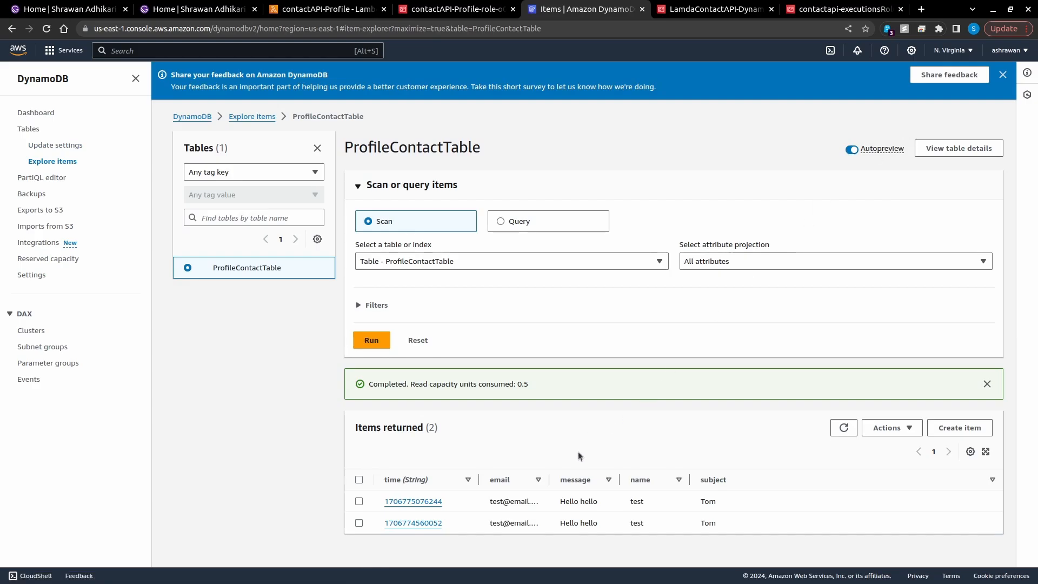
Reopen index.mjs of the contactAPI-Profile function and examine the handler code down to its return statement
{"action": "key", "text": "ctrl+3"}
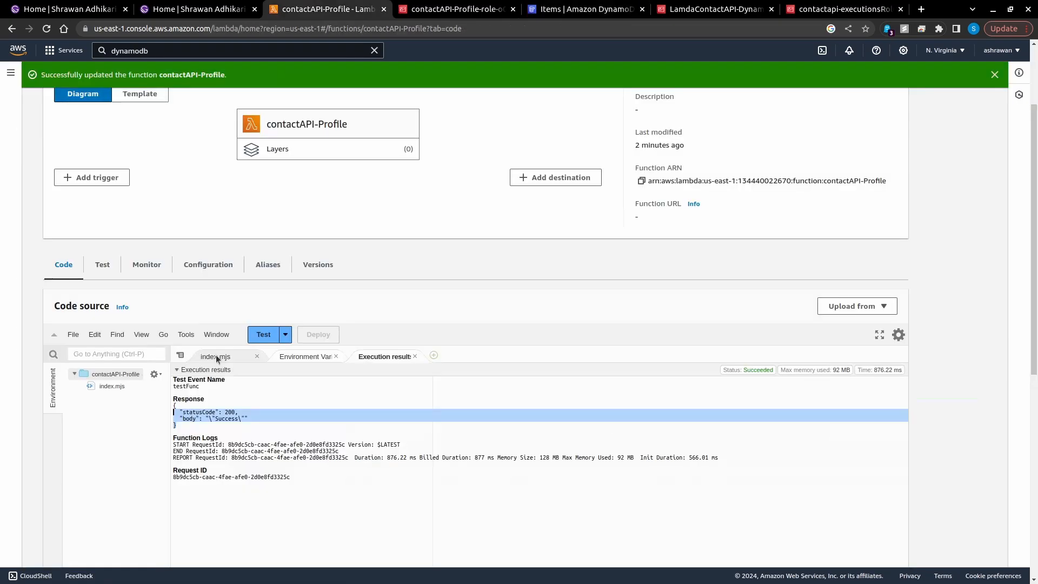
{"action": "left_click", "coordinate": [216, 355]}
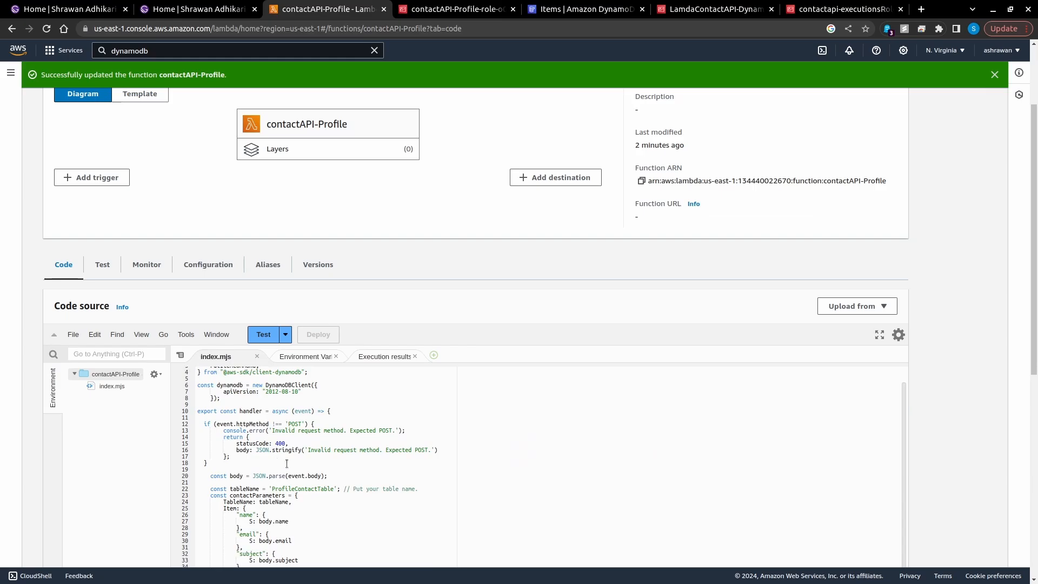
{"action": "scroll", "coordinate": [276, 461], "scroll_direction": "down", "scroll_amount": 5}
{"action": "scroll", "coordinate": [294, 433], "scroll_direction": "down", "scroll_amount": 4}
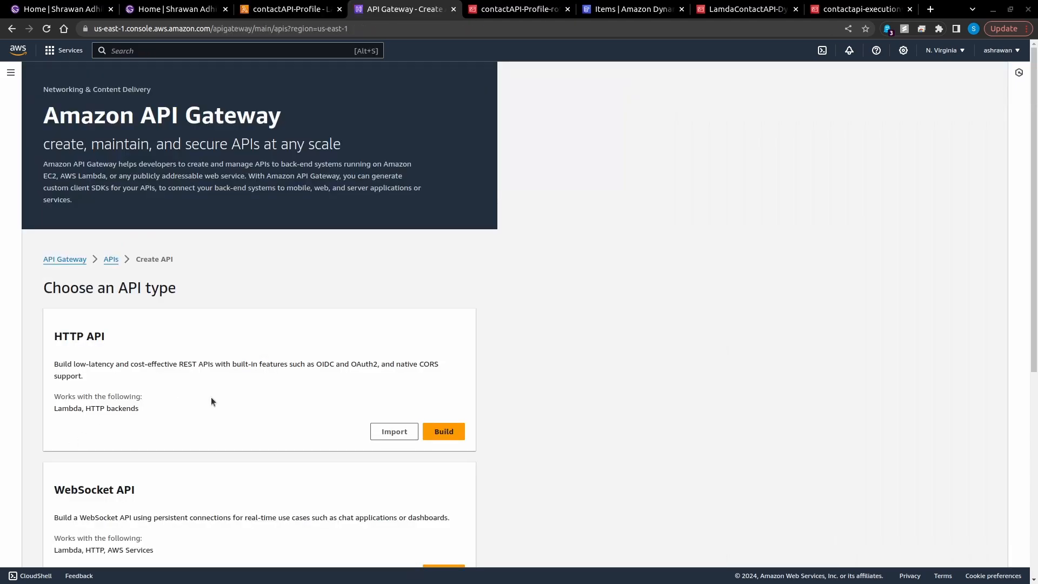
Create a new REST API named ContactAPI with a Regional endpoint in API Gateway
{"action": "scroll", "coordinate": [267, 341], "scroll_direction": "down", "scroll_amount": 5}
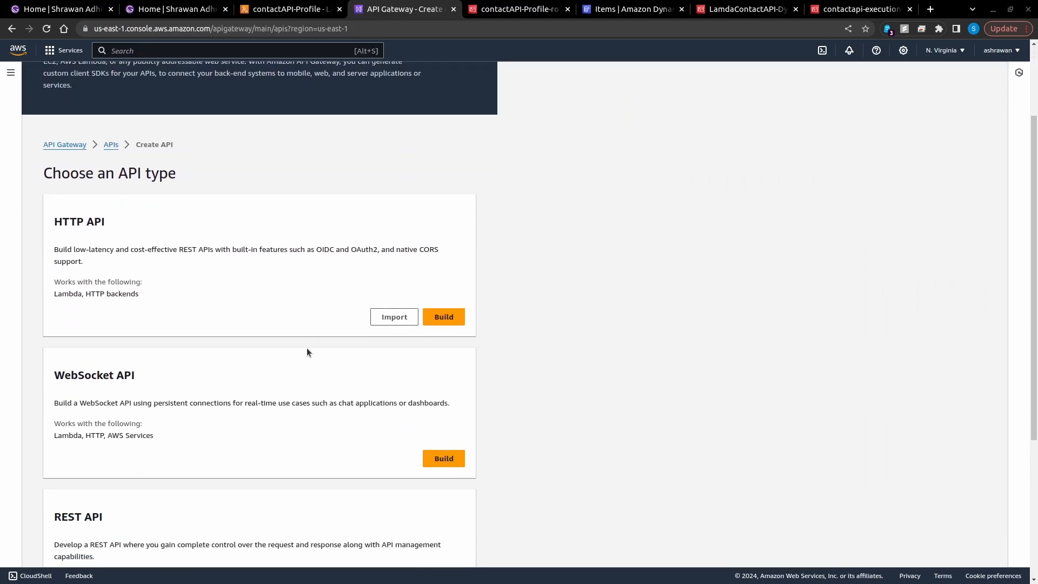
{"action": "scroll", "coordinate": [219, 338], "scroll_direction": "down", "scroll_amount": 2}
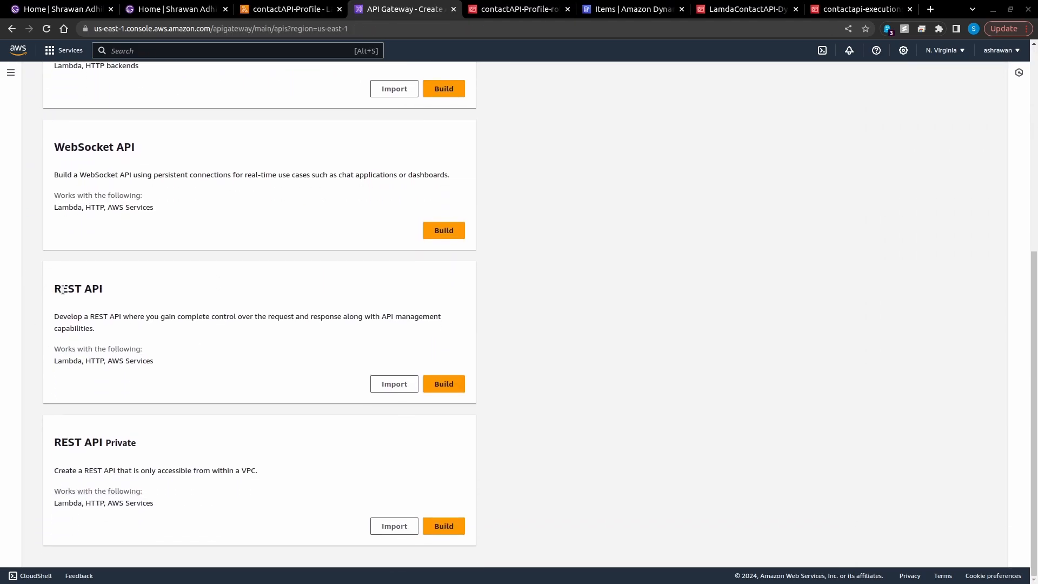
{"action": "left_click", "coordinate": [450, 385]}
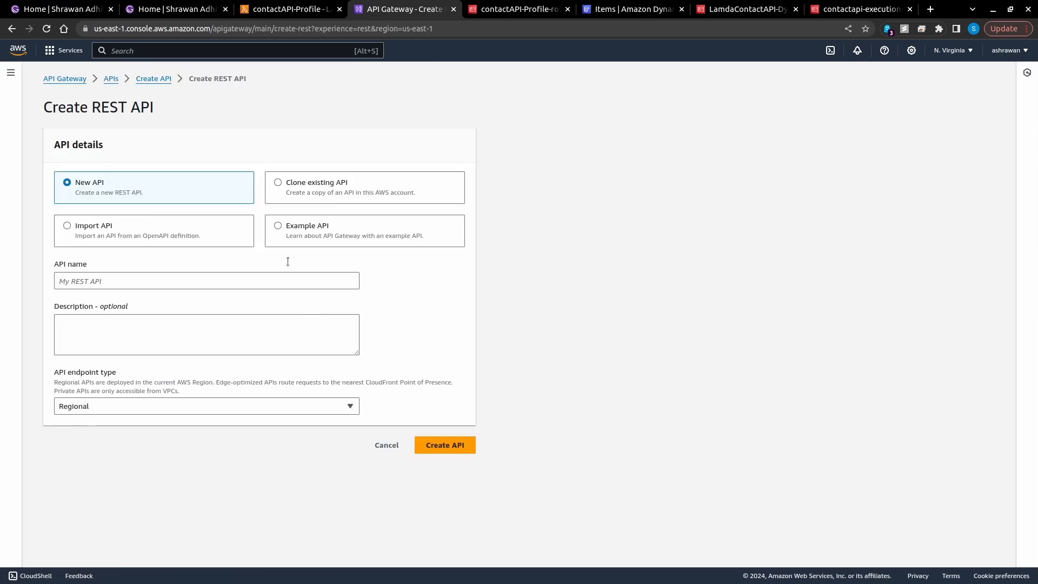
{"action": "left_click", "coordinate": [96, 284]}
{"action": "type", "text": "ctAPI"}
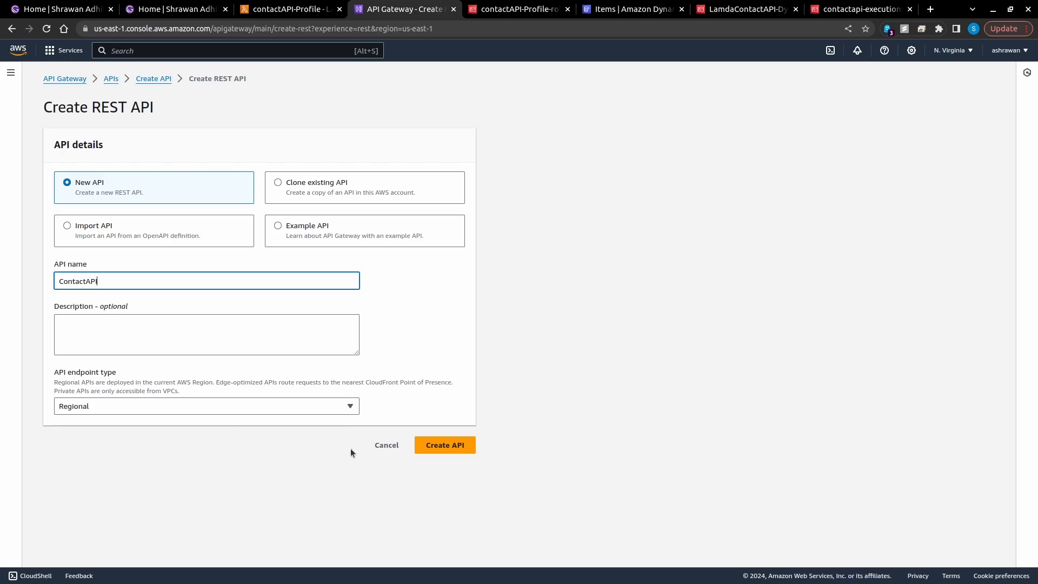
{"action": "left_click", "coordinate": [455, 446]}
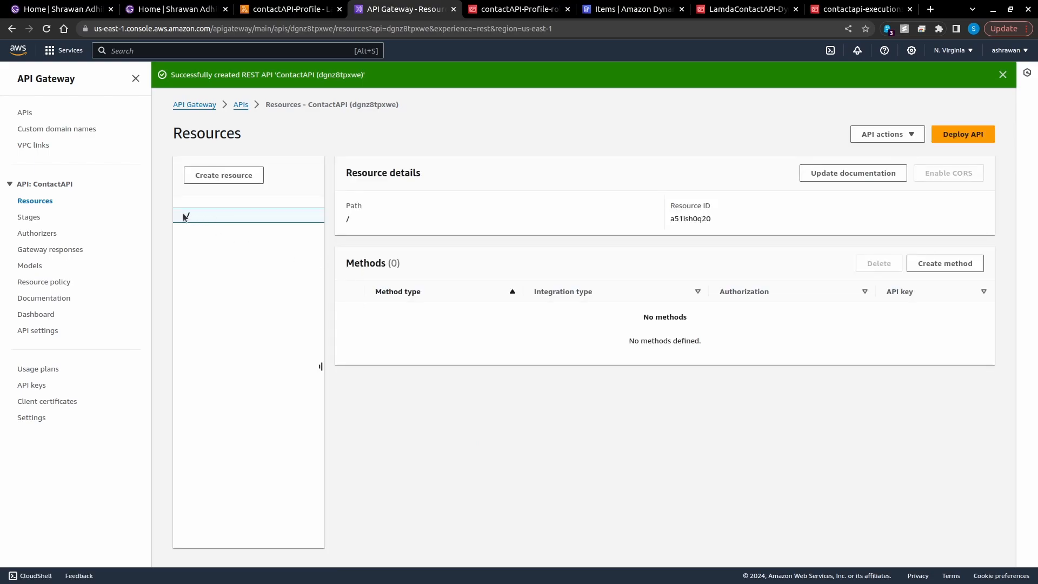
Create a POST method on the root resource with Lambda proxy integration enabled, linked to the contactAPI-Profile function in us-east-1
{"action": "left_click", "coordinate": [937, 265]}
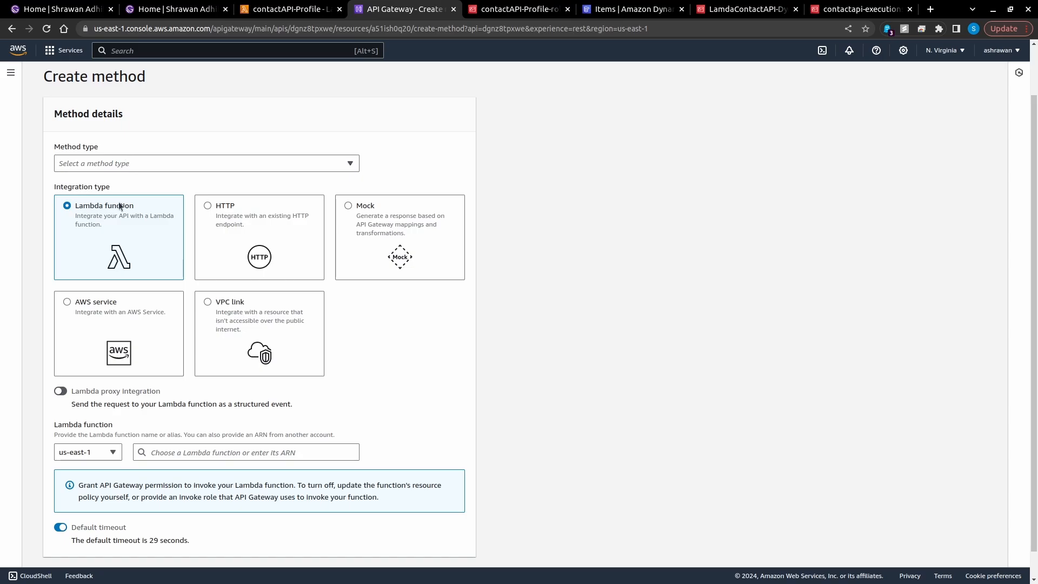
{"action": "left_click", "coordinate": [141, 163]}
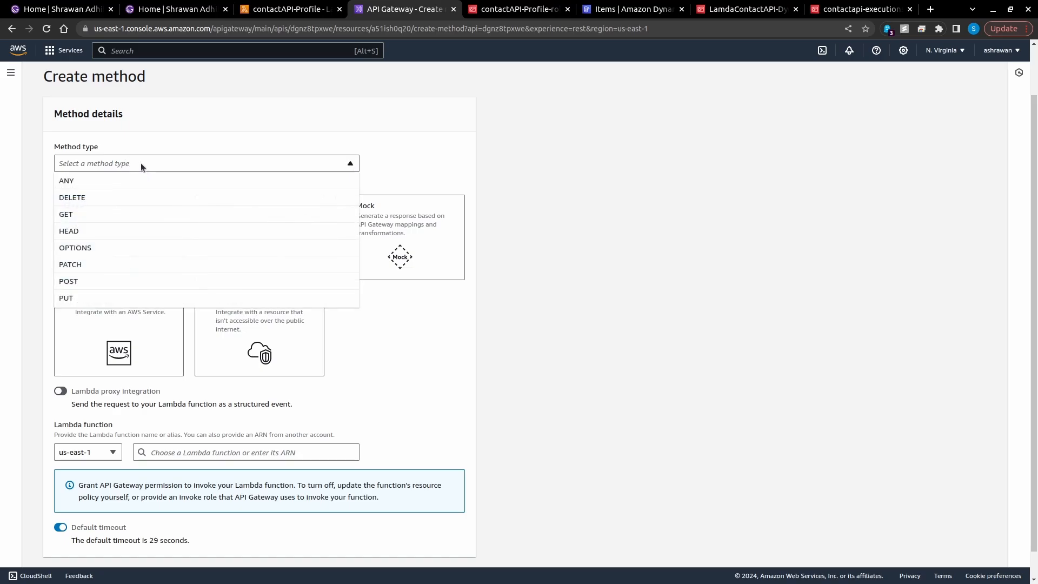
{"action": "left_click", "coordinate": [105, 281]}
{"action": "scroll", "coordinate": [122, 285], "scroll_direction": "down", "scroll_amount": 1}
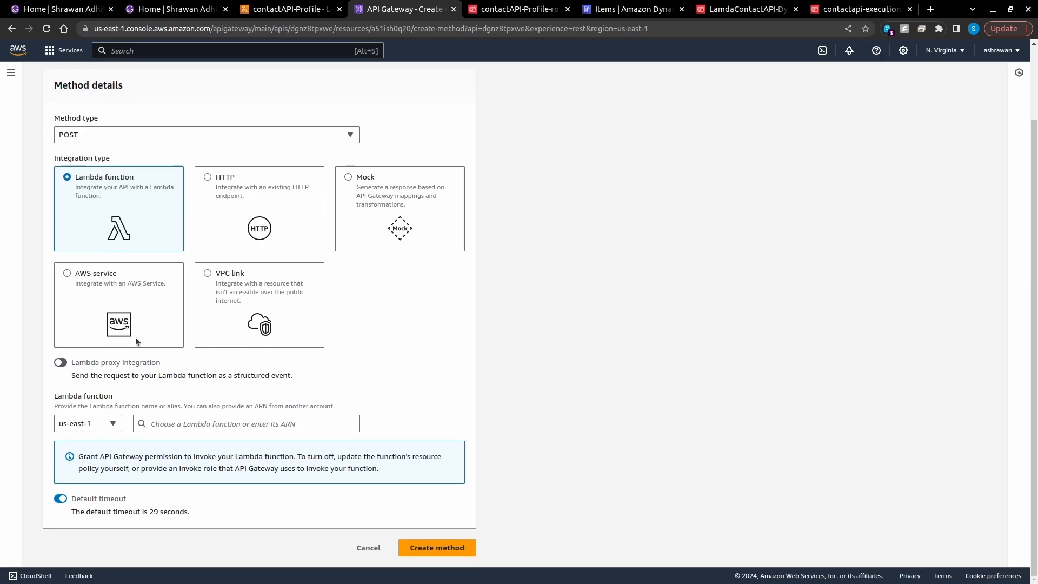
{"action": "left_click", "coordinate": [69, 364]}
{"action": "left_click", "coordinate": [207, 423]}
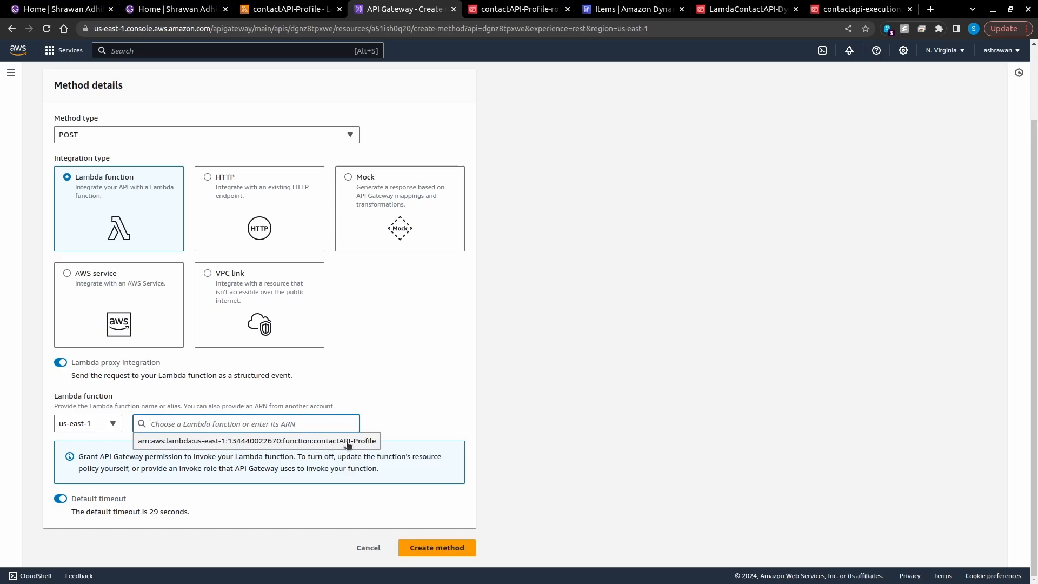
{"action": "left_click", "coordinate": [279, 440]}
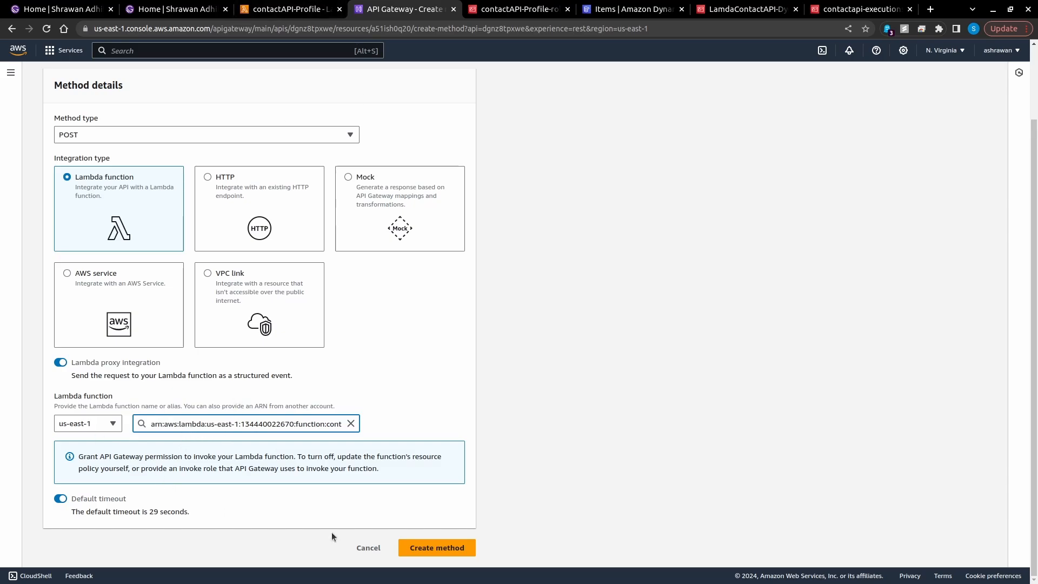
{"action": "left_click", "coordinate": [430, 548]}
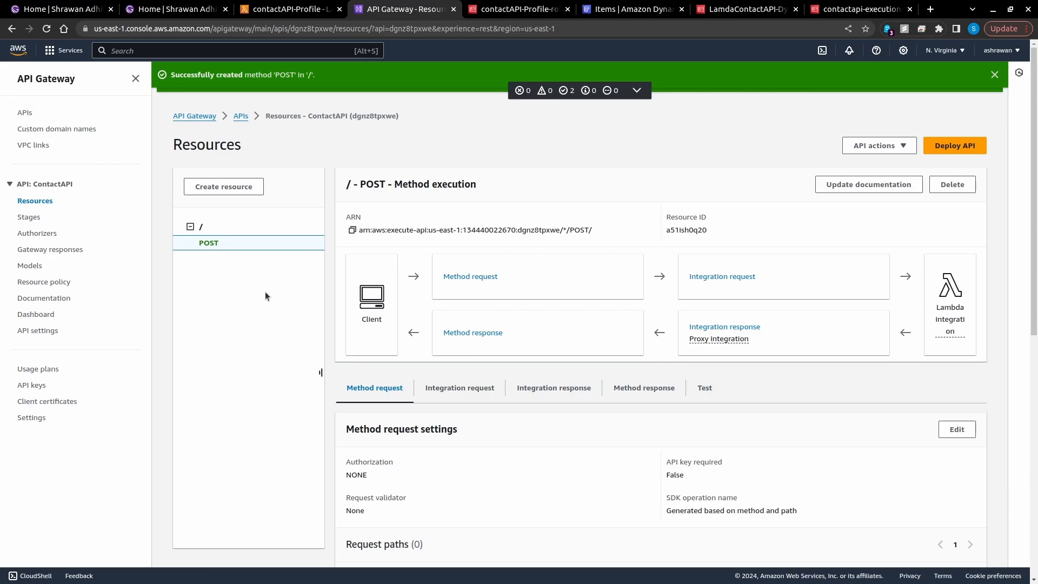
Enable CORS on the root resource for the POST method and the Default 4XX and Default 5XX gateway responses
{"action": "scroll", "coordinate": [264, 292], "scroll_direction": "down", "scroll_amount": 2}
{"action": "scroll", "coordinate": [261, 294], "scroll_direction": "down", "scroll_amount": 1}
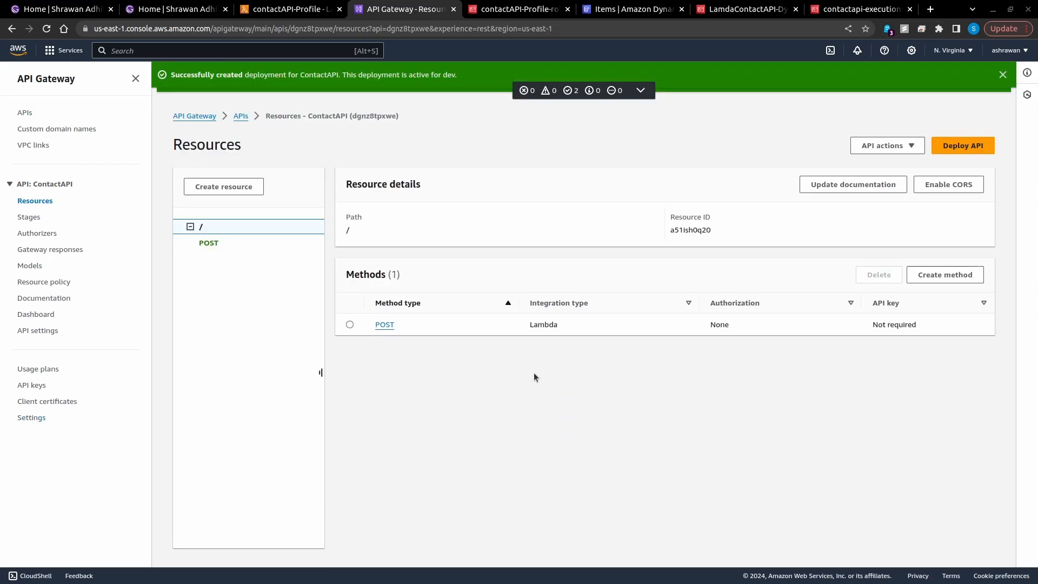
{"action": "left_click", "coordinate": [941, 186]}
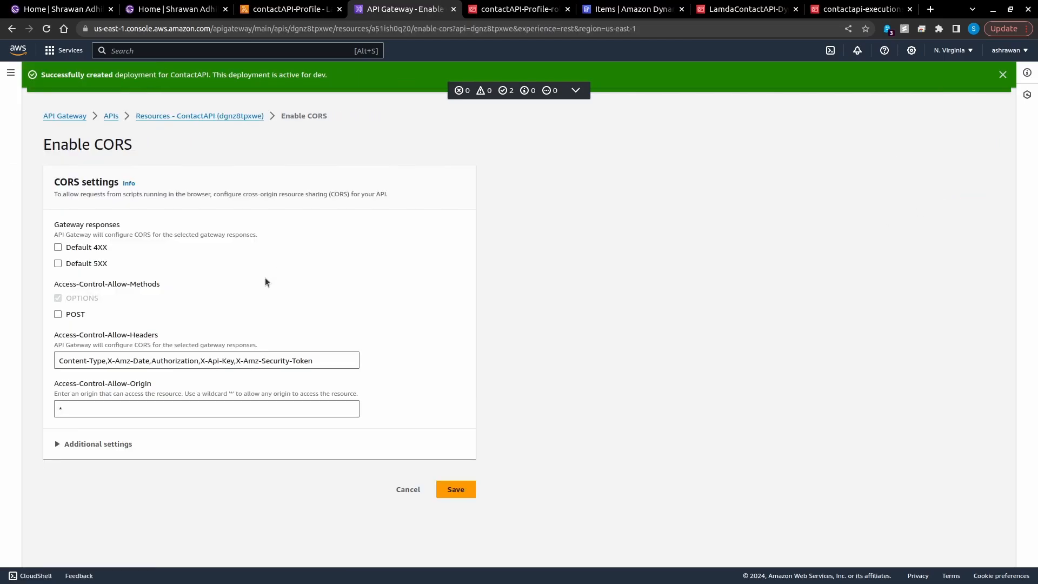
{"action": "left_click", "coordinate": [74, 315]}
{"action": "left_click", "coordinate": [58, 248]}
{"action": "left_click", "coordinate": [58, 263]}
{"action": "left_click", "coordinate": [459, 489]}
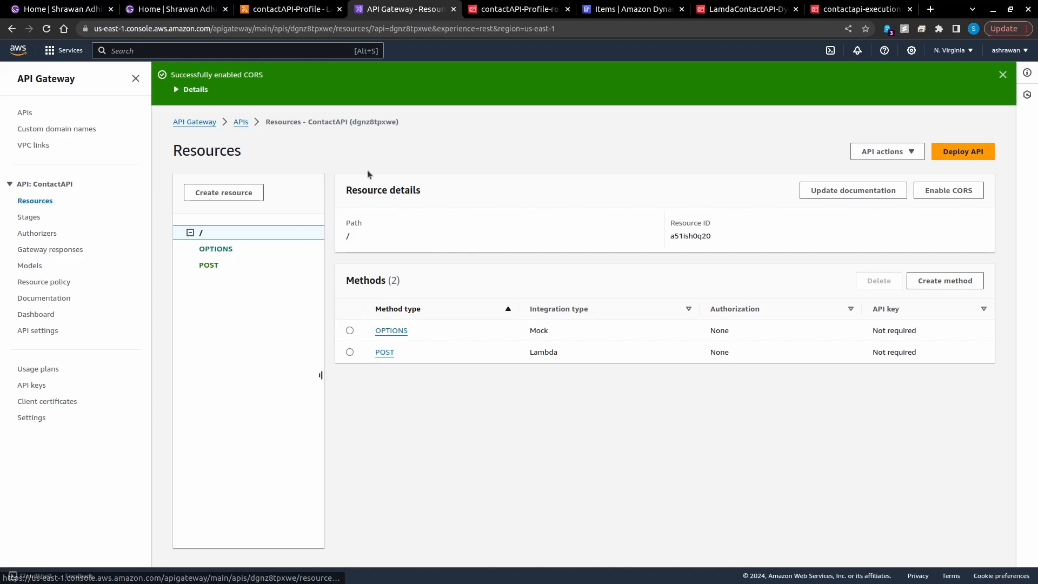
Add CORS headers to the success response in contactAPI-Profile's index.mjs: origin '*', headers 'Content-Type' and methods 'OPTIONS,POST,GET'
{"action": "left_click", "coordinate": [269, 4]}
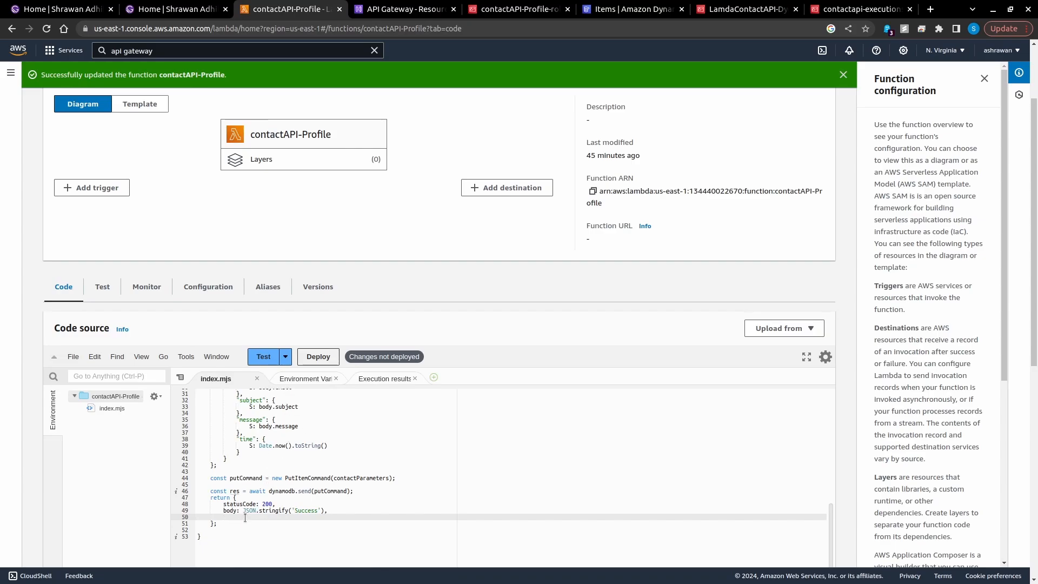
{"action": "type", "text": "headers: { 'Access-Control-Allow-Origin': '*', 'Access-Control-Allow-Headers': 'Content-Type', 'Access-Control-Allow-Methods': 'OPTIONS,POST,GET', },"}
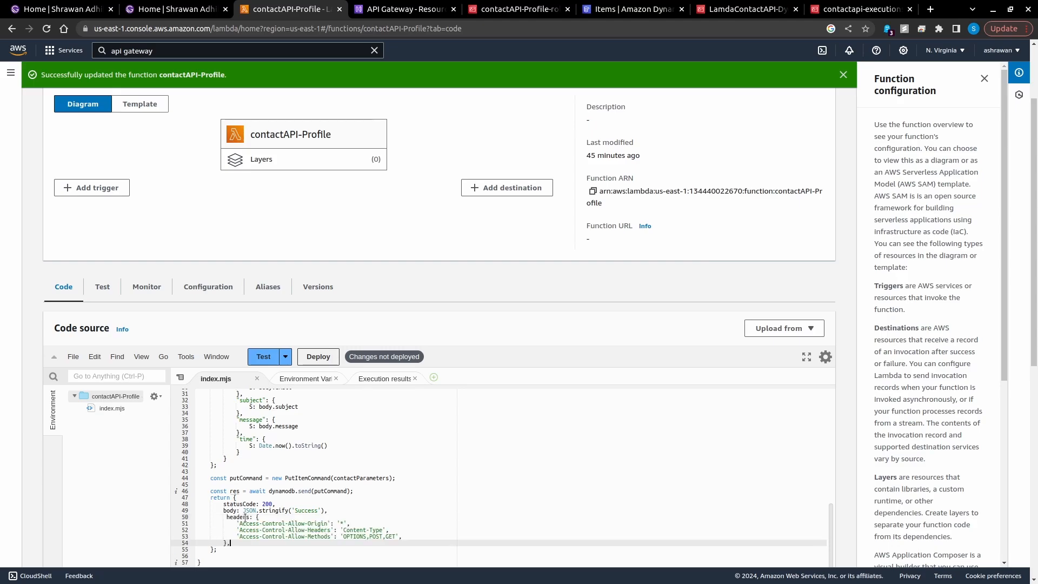
{"action": "left_click", "coordinate": [226, 518]}
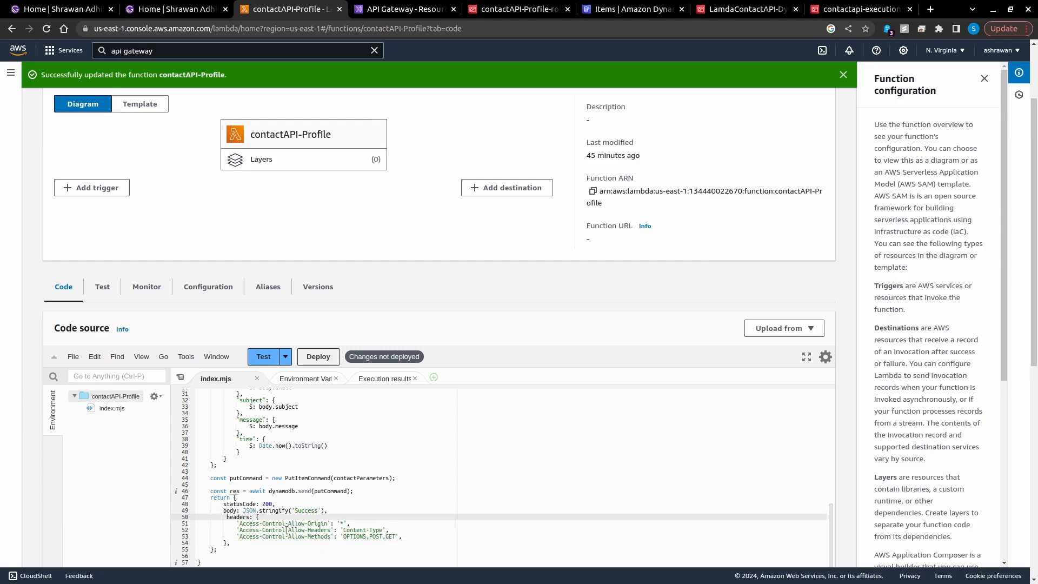
Add the same CORS headers to the 400 response with the portfolio's domain as allowed origin, and deploy the function
{"action": "triple_click", "coordinate": [318, 522]}
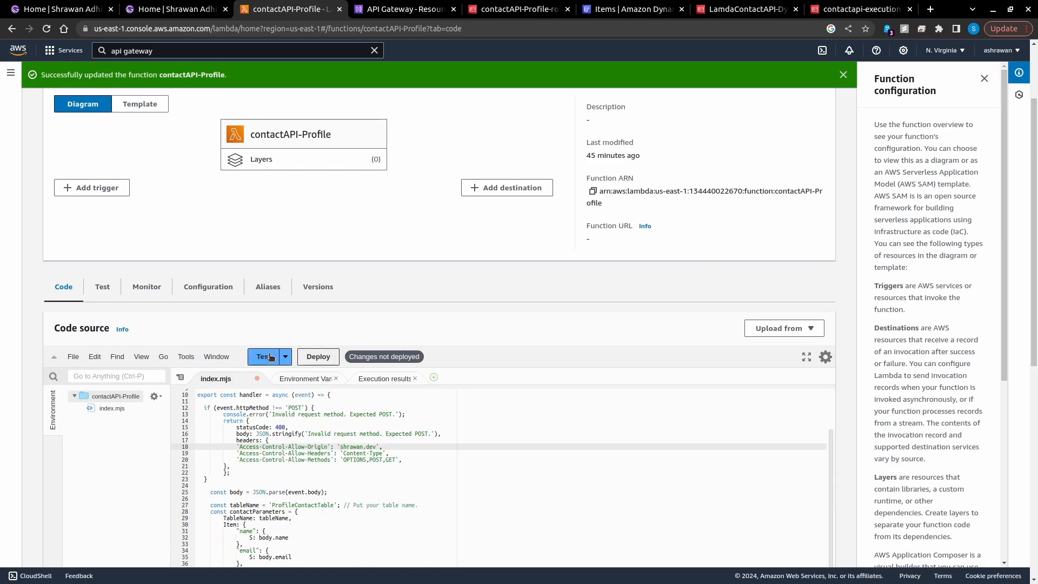
{"action": "left_click", "coordinate": [318, 356]}
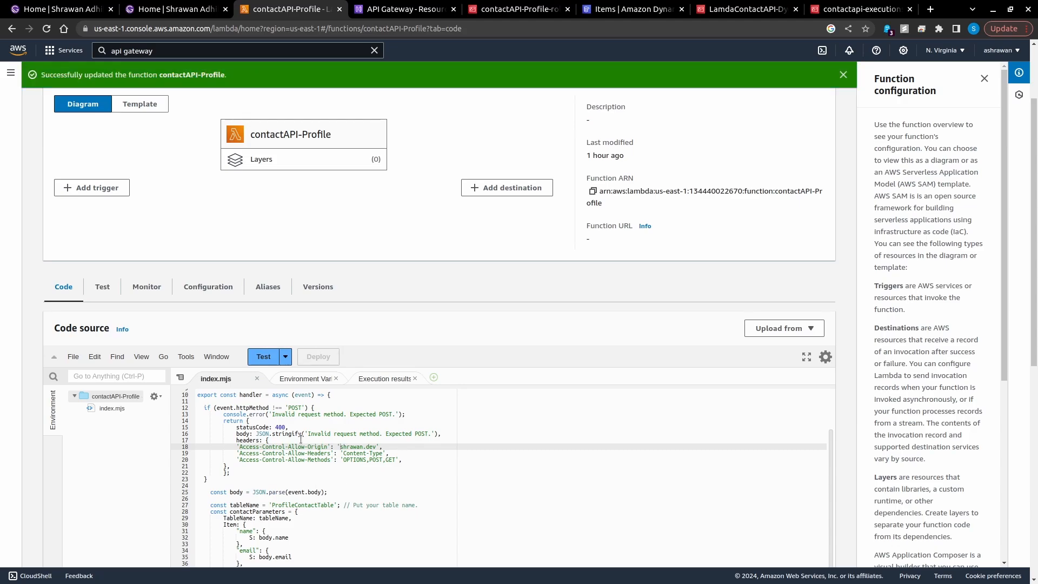
{"action": "scroll", "coordinate": [307, 441], "scroll_direction": "down", "scroll_amount": 2}
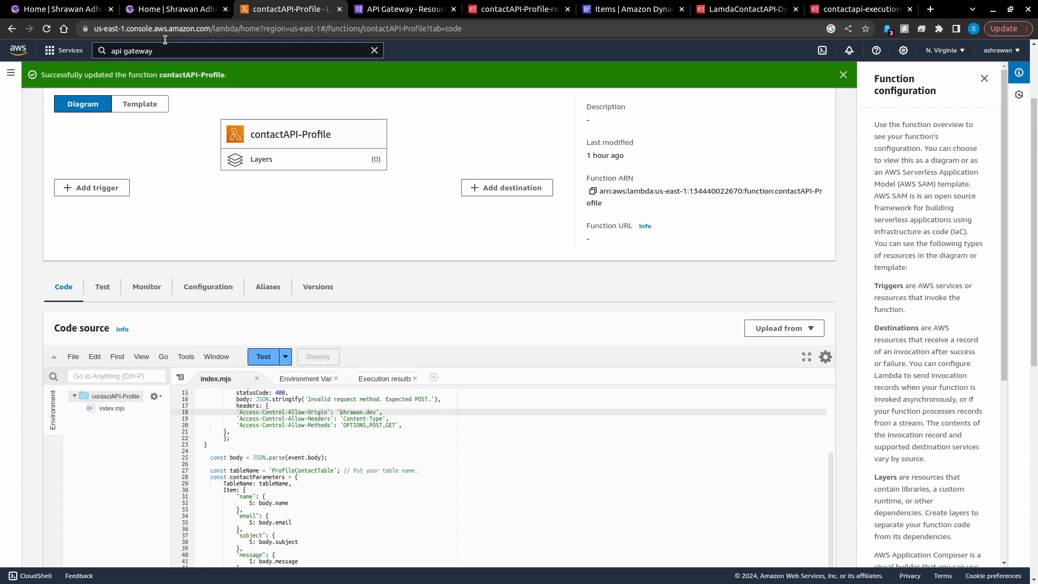
Deploy ContactAPI to the dev stage in API Gateway
{"action": "left_click", "coordinate": [172, 9]}
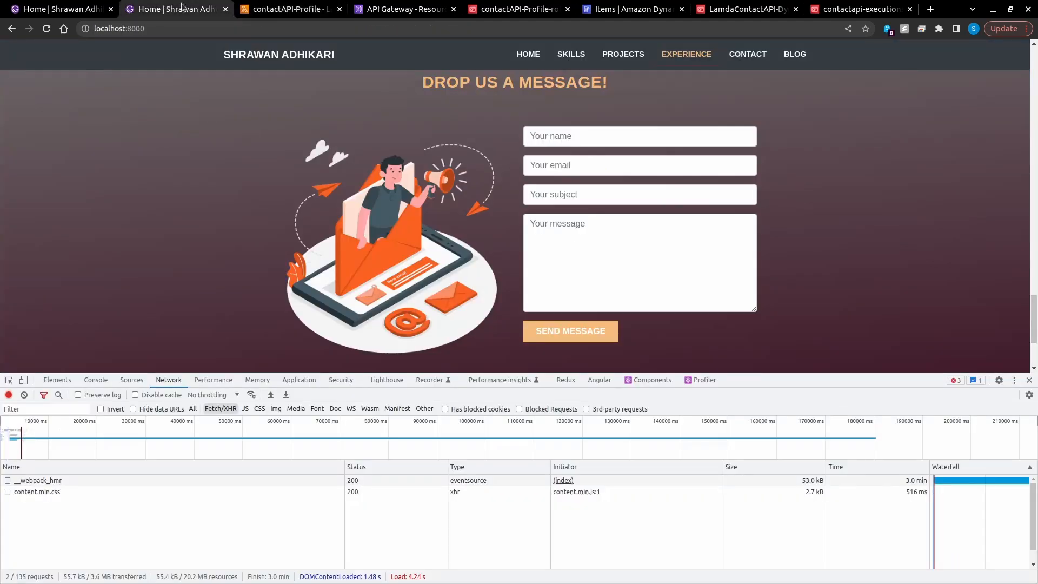
{"action": "left_click", "coordinate": [421, 5]}
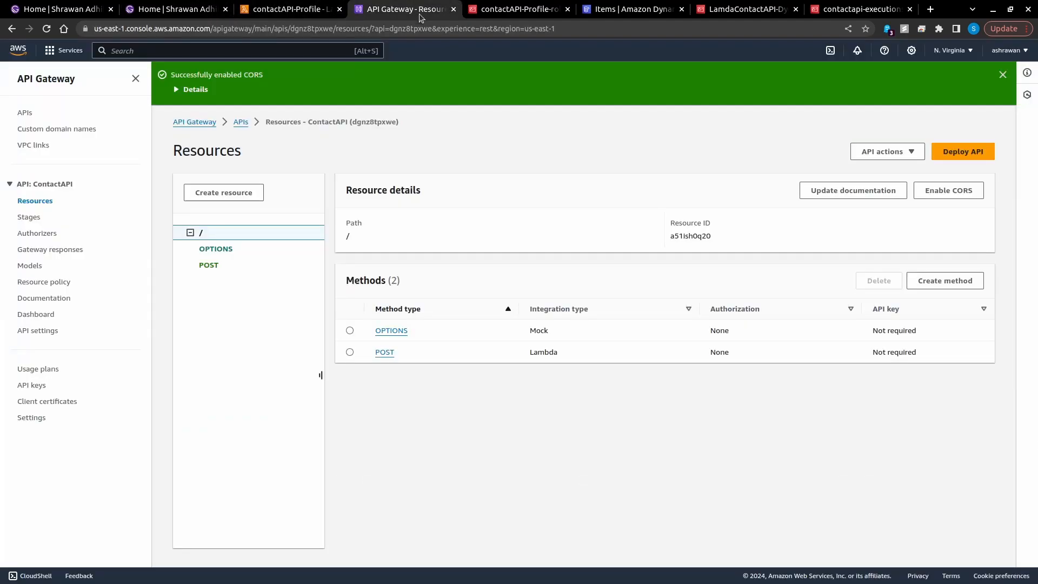
{"action": "left_click", "coordinate": [982, 155]}
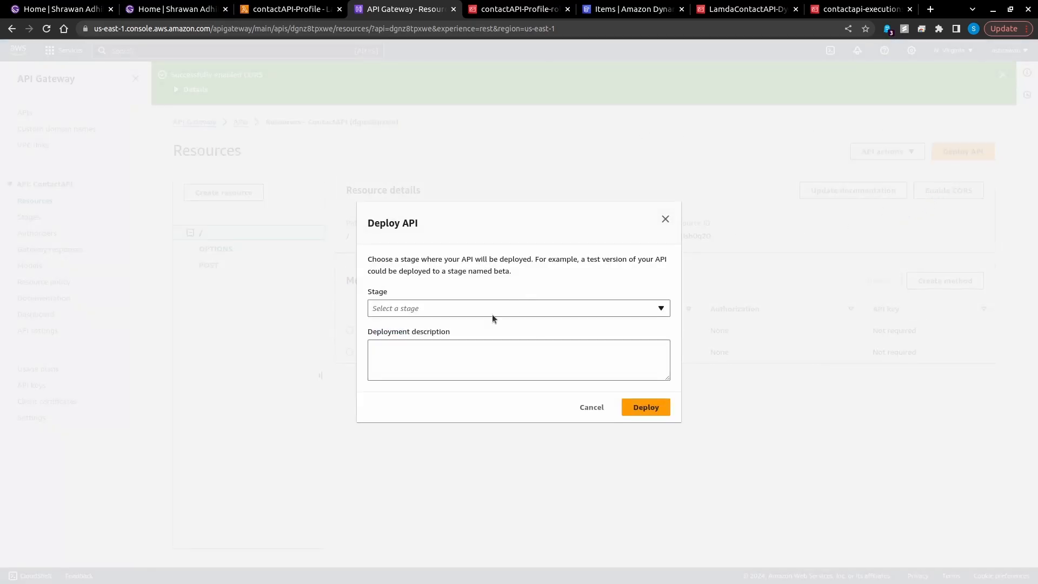
{"action": "left_click", "coordinate": [492, 314]}
{"action": "left_click", "coordinate": [424, 346]}
{"action": "left_click", "coordinate": [646, 407]}
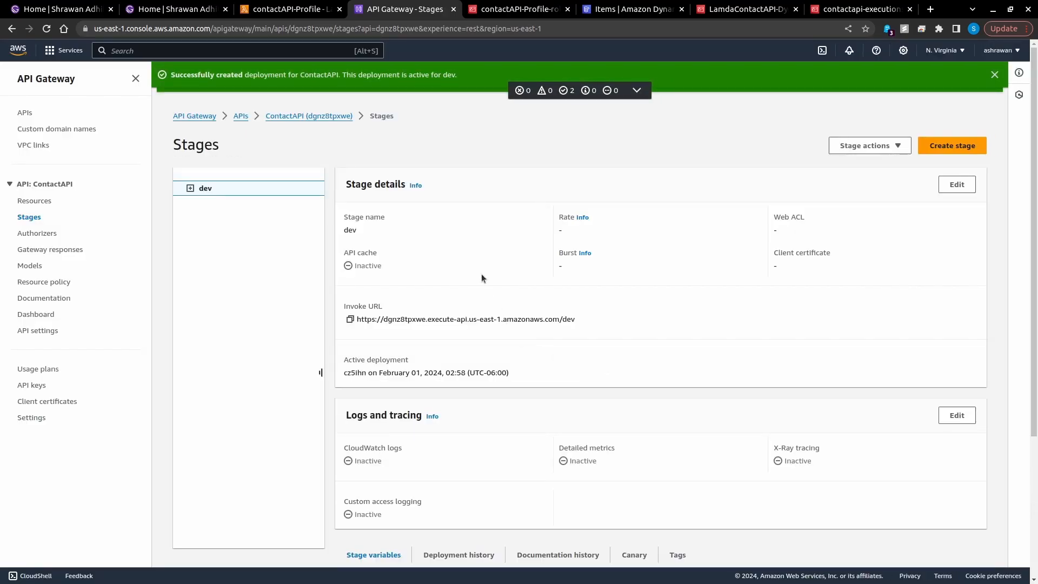
Fill in the local portfolio's contact form with the sender's name and e-mail, subject "test" and message "teaaaa"
{"action": "key", "text": "ctrl+2"}
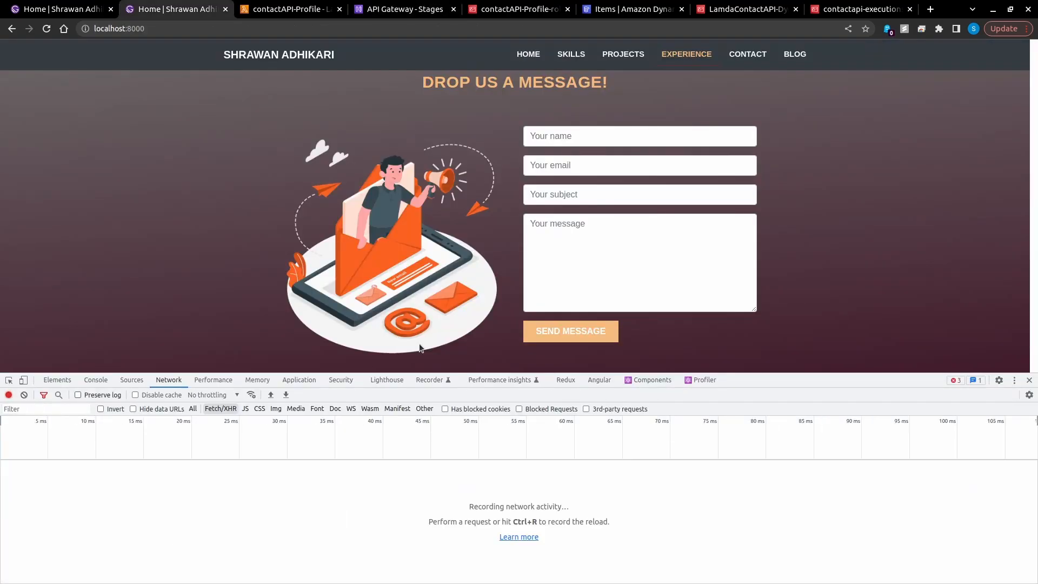
{"action": "left_click", "coordinate": [564, 135]}
{"action": "left_click", "coordinate": [594, 170]}
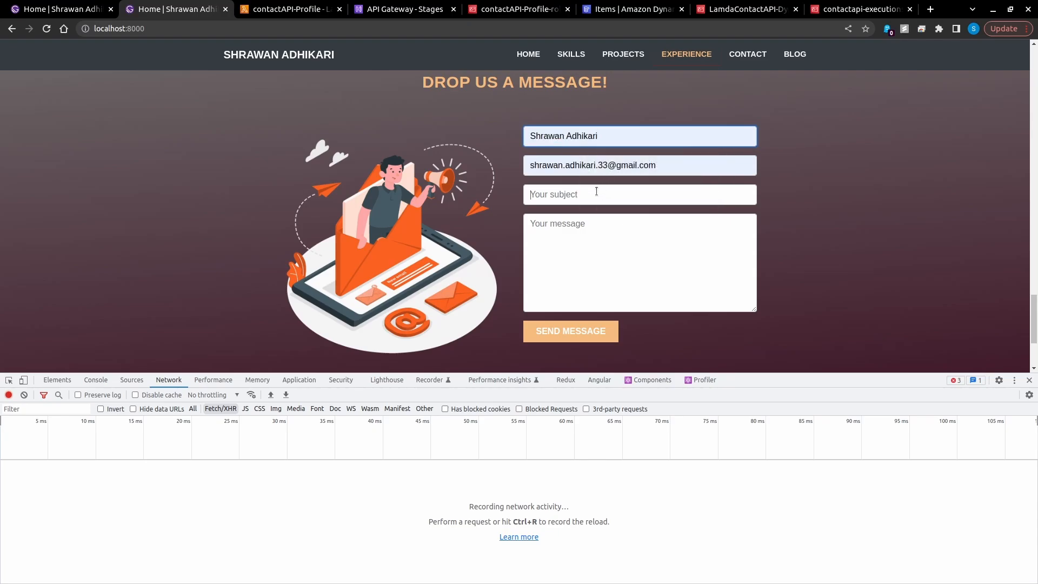
{"action": "left_click", "coordinate": [597, 191]}
{"action": "type", "text": "test"}
{"action": "triple_click", "coordinate": [591, 169]}
{"action": "left_click", "coordinate": [555, 250]}
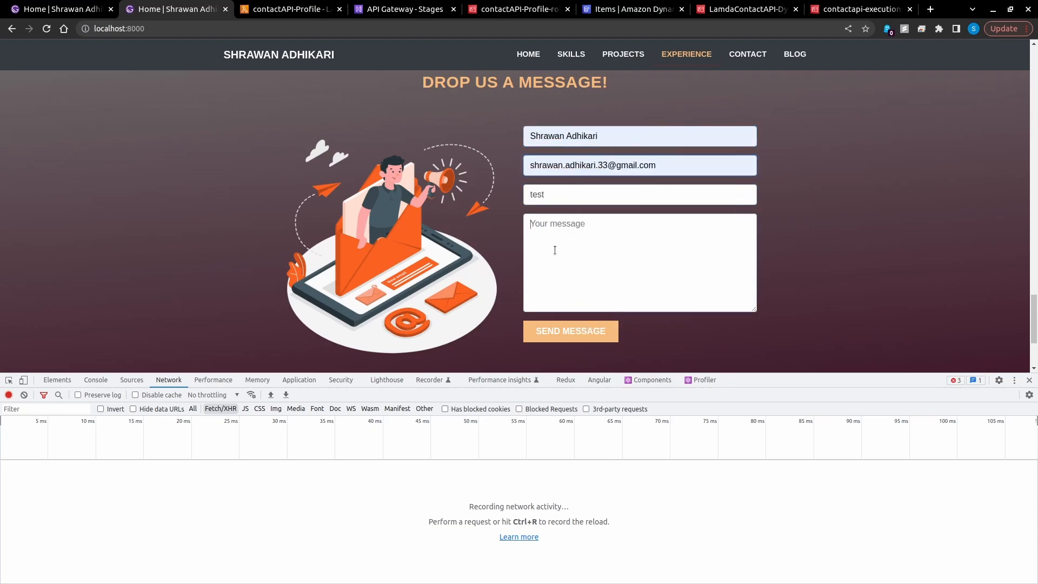
{"action": "type", "text": "teaaaa"}
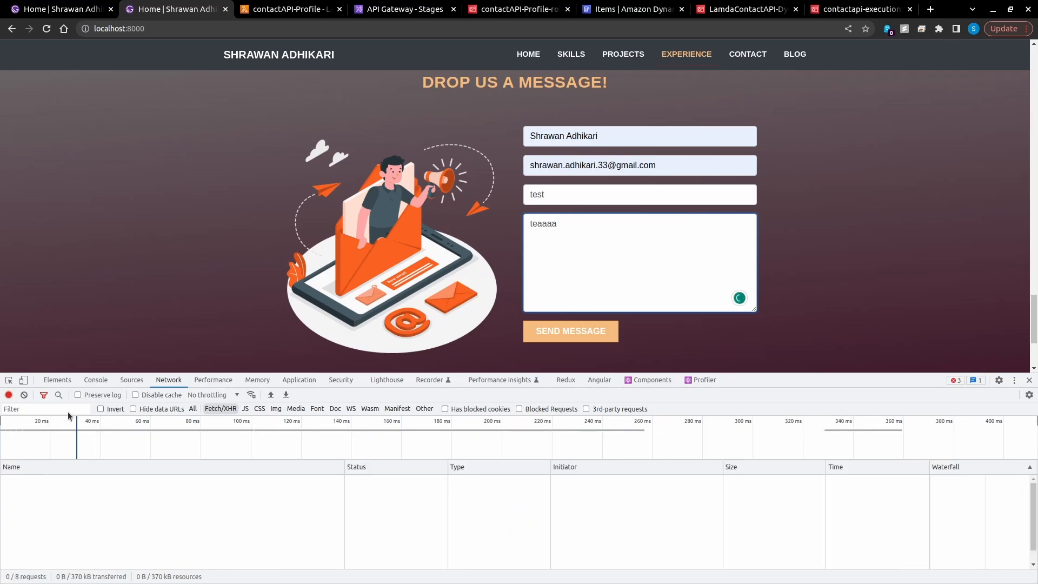
Send the contact message and inspect the payload of the dev request in the network log
{"action": "left_click", "coordinate": [572, 336]}
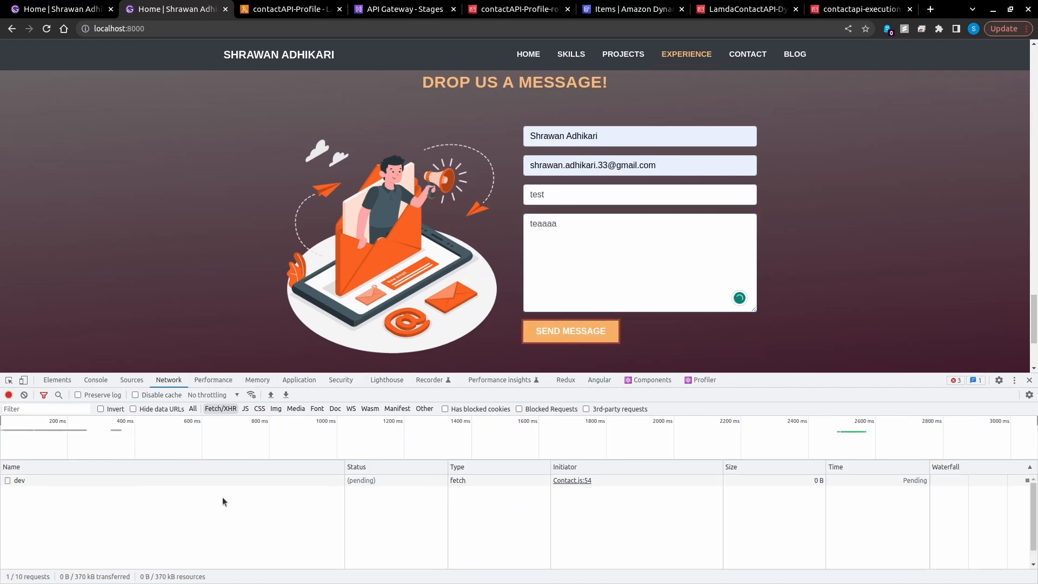
{"action": "left_click", "coordinate": [189, 478]}
{"action": "left_click", "coordinate": [172, 466]}
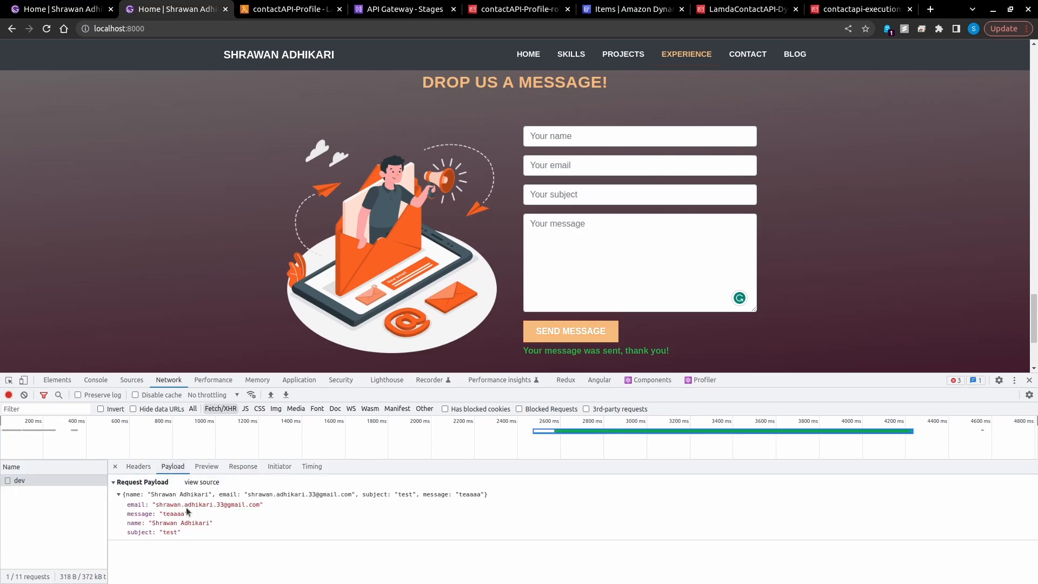
Check the response preview of the dev request, and compare it with the submitted payload fields
{"action": "left_click", "coordinate": [206, 467]}
{"action": "left_click_drag", "start_coordinate": [169, 482], "coordinate": [106, 480]}
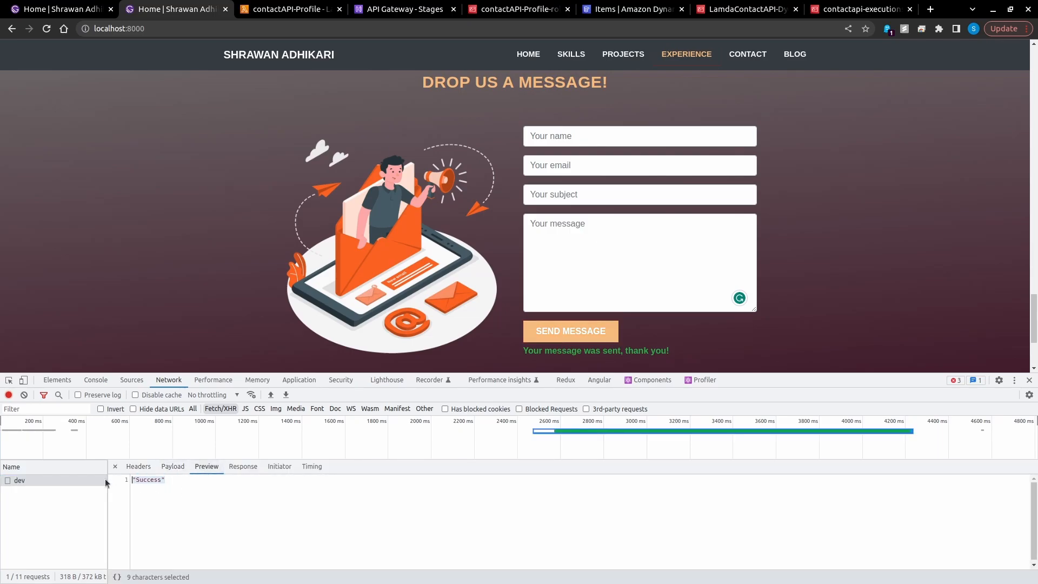
{"action": "left_click", "coordinate": [169, 468]}
{"action": "left_click_drag", "start_coordinate": [196, 536], "coordinate": [128, 509]}
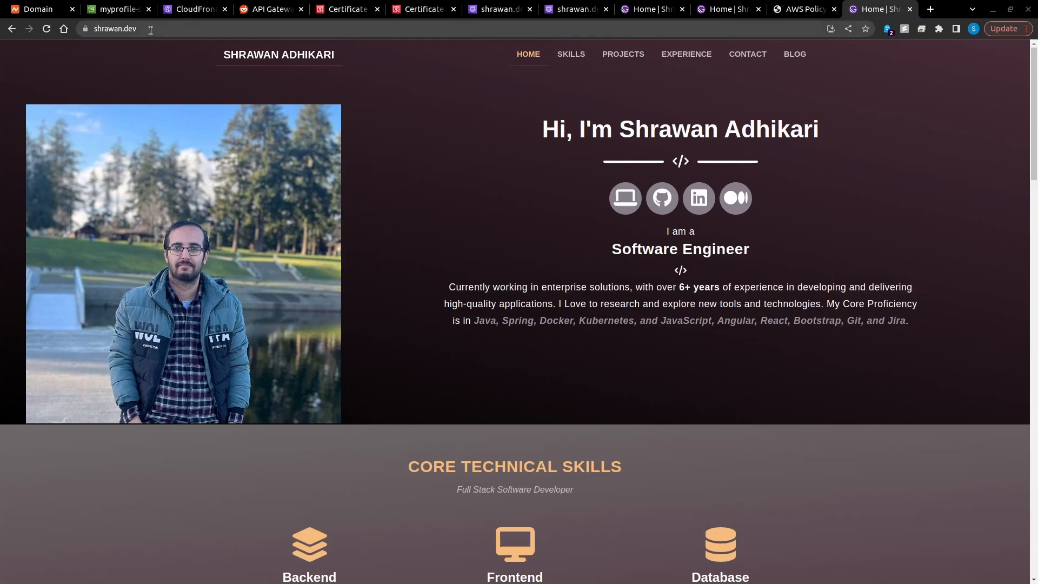
On the live portfolio site, send the contact form filled with the tester's name and e-mail, subject "msg" and a short greeting
{"action": "left_click", "coordinate": [95, 31]}
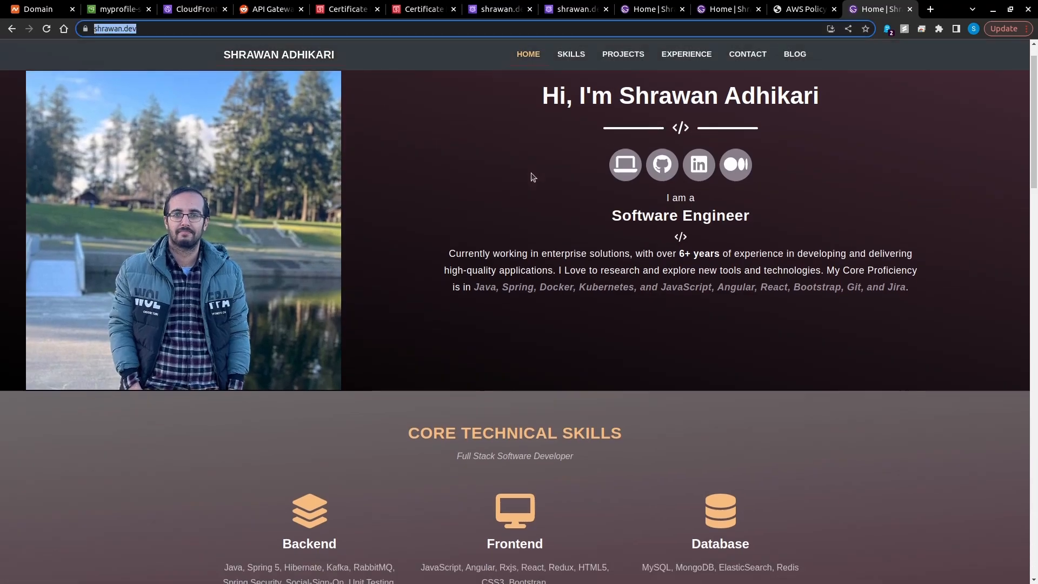
{"action": "scroll", "coordinate": [441, 213], "scroll_direction": "down", "scroll_amount": 8}
{"action": "scroll", "coordinate": [441, 214], "scroll_direction": "down", "scroll_amount": 16}
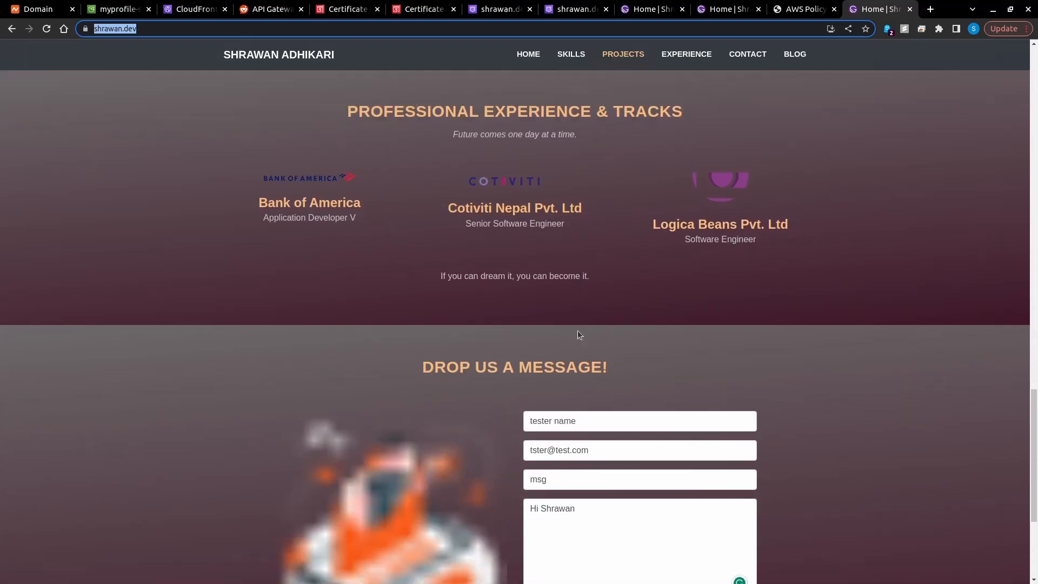
{"action": "scroll", "coordinate": [578, 331], "scroll_direction": "down", "scroll_amount": 2}
{"action": "left_click", "coordinate": [569, 310]}
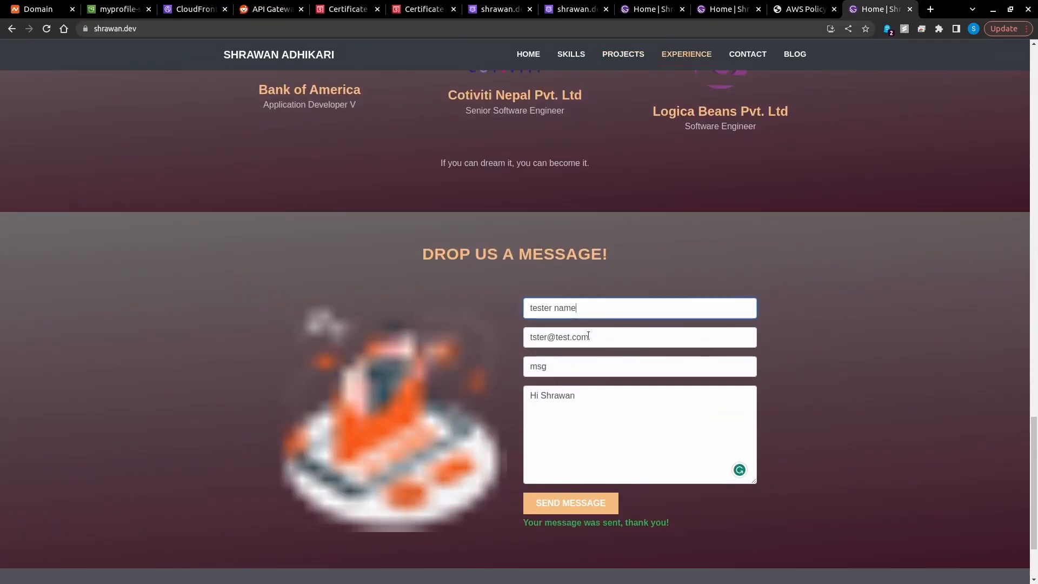
{"action": "left_click", "coordinate": [588, 336]}
{"action": "left_click", "coordinate": [589, 366]}
{"action": "left_click", "coordinate": [560, 505]}
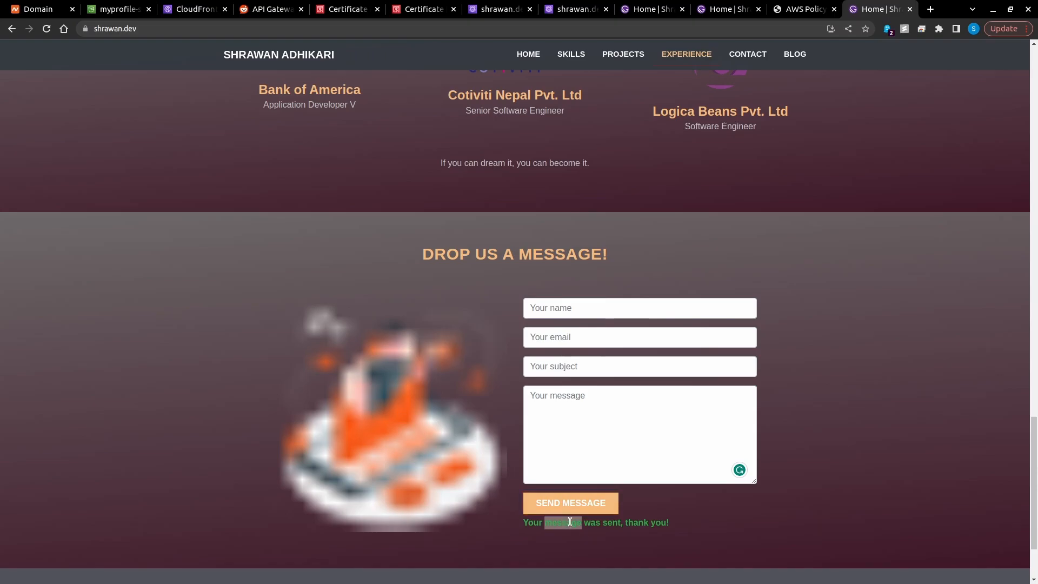
{"action": "triple_click", "coordinate": [579, 523]}
{"action": "scroll", "coordinate": [446, 352], "scroll_direction": "down", "scroll_amount": 2}
{"action": "scroll", "coordinate": [694, 204], "scroll_direction": "up", "scroll_amount": 18}
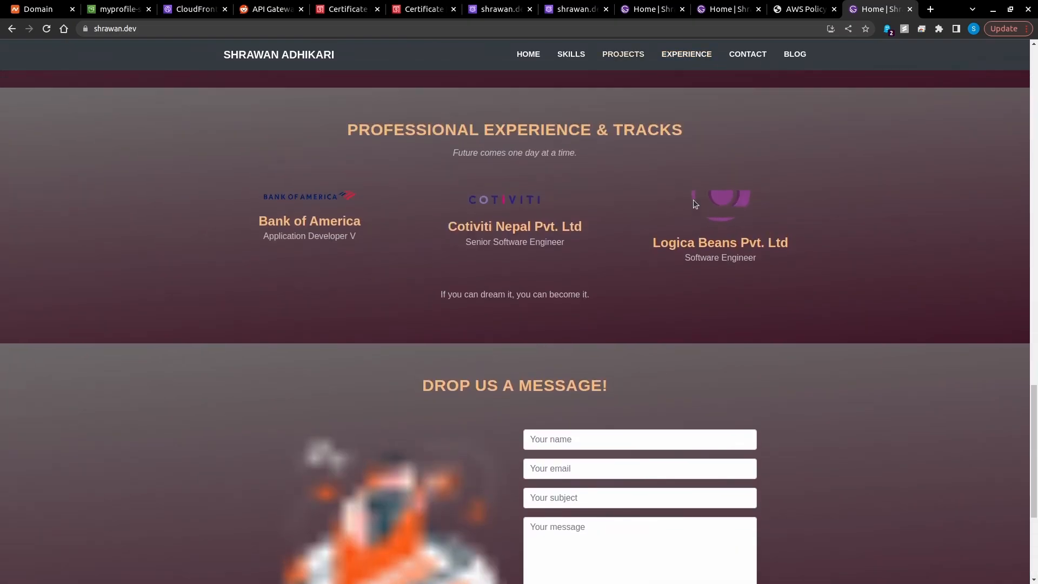
{"action": "scroll", "coordinate": [693, 200], "scroll_direction": "up", "scroll_amount": 12}
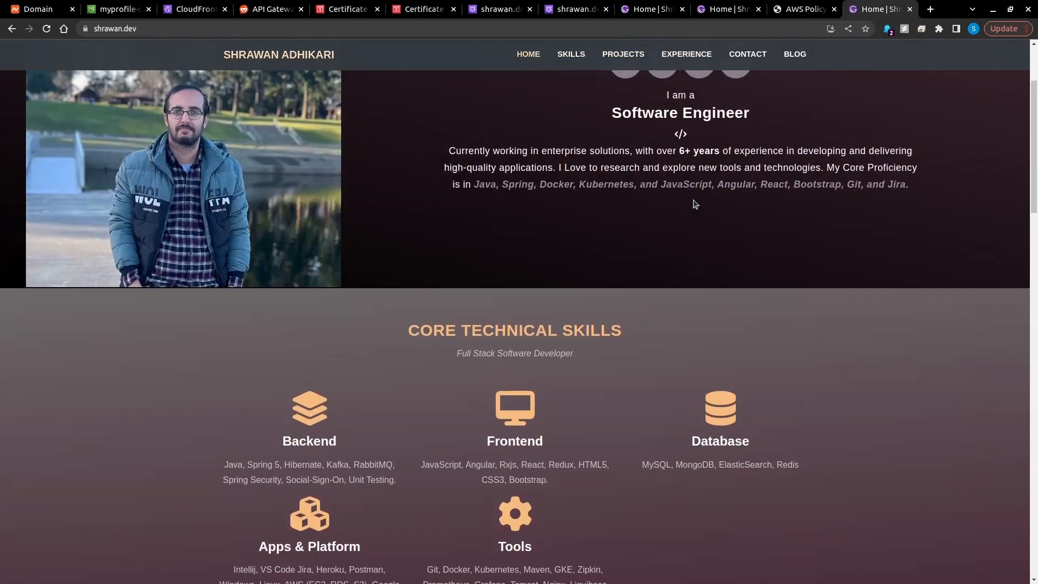